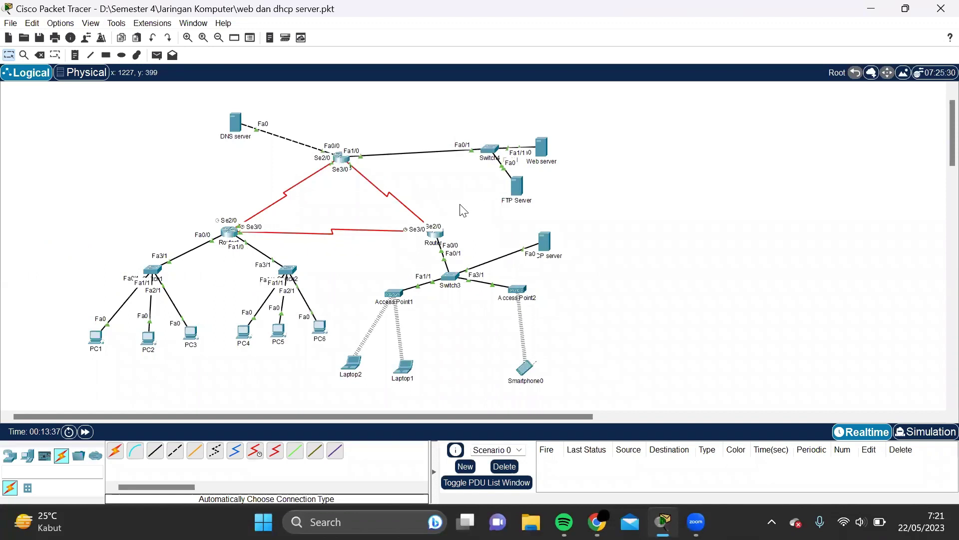
# - Review the FTP Server's IP configuration in an enlarged window, then close it
pyautogui.click(518, 189)
pyautogui.click(349, 128)
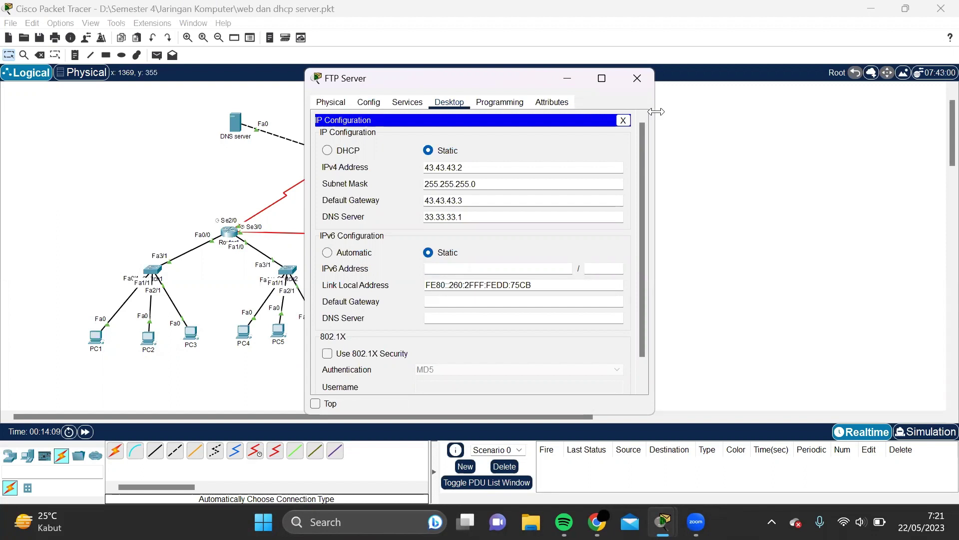
pyautogui.doubleClick(339, 116)
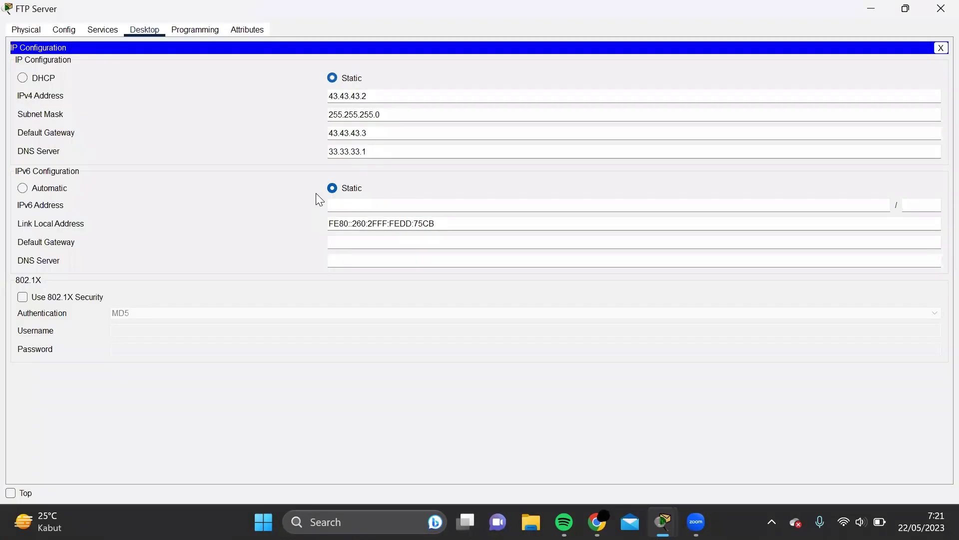
pyautogui.click(940, 8)
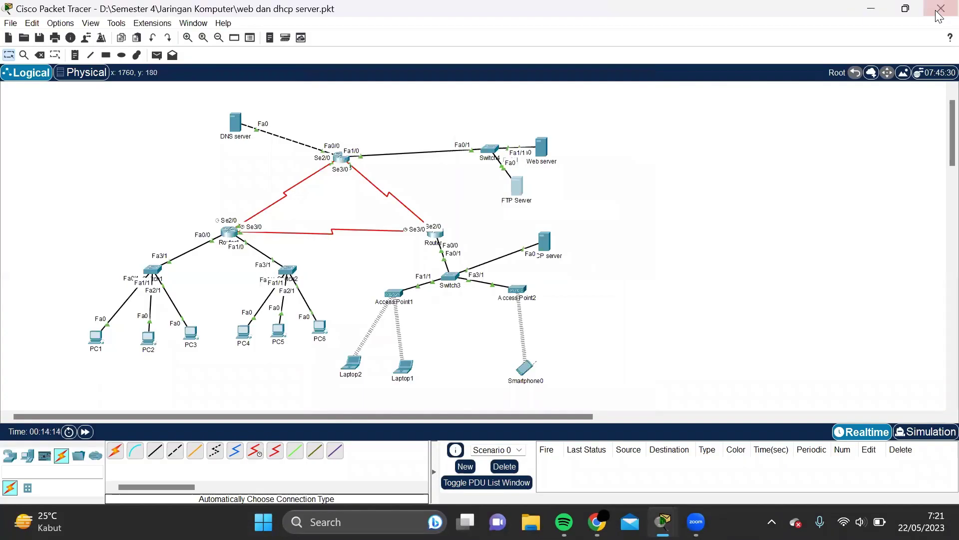
# - Ping the FTP Server at 43.43.43.2 from PC1's command prompt and close PC1
pyautogui.click(97, 333)
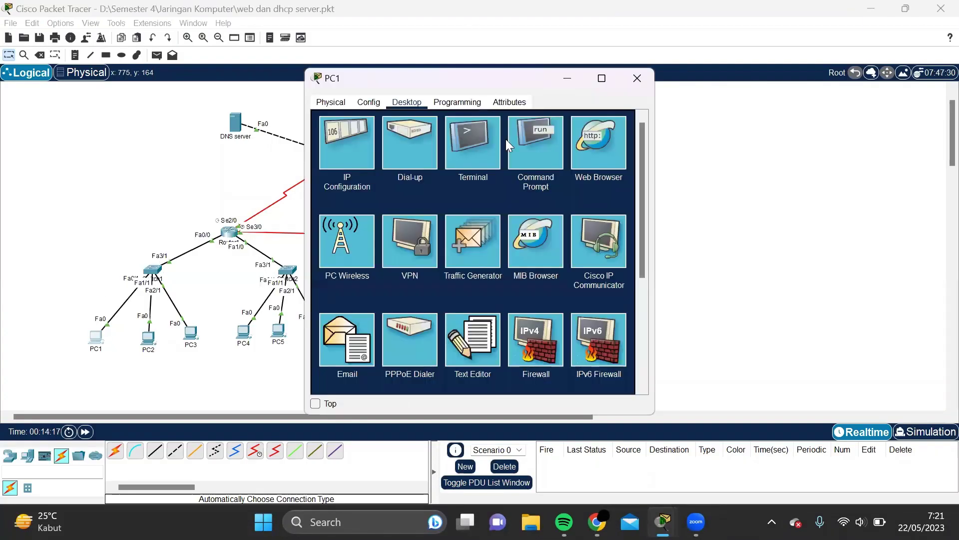
pyautogui.click(525, 137)
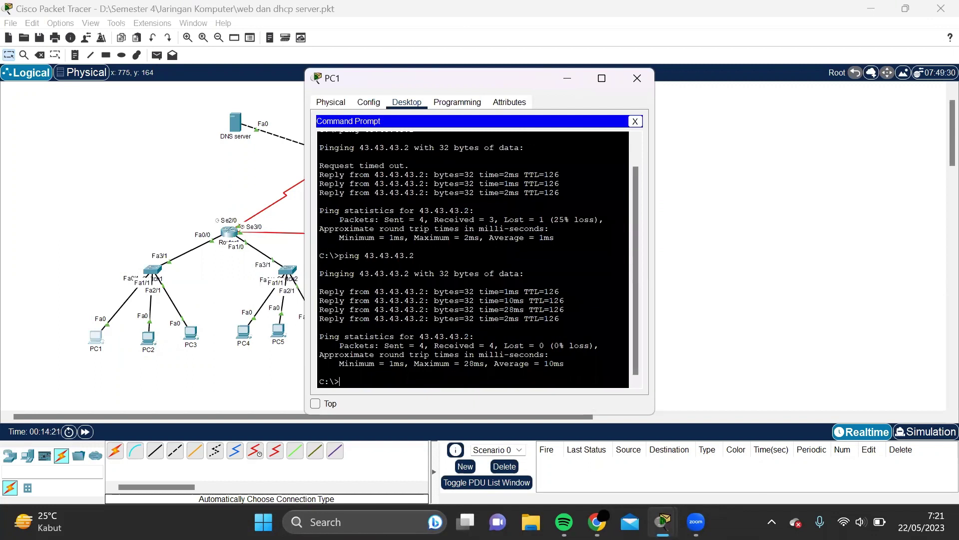
pyautogui.write('ping 43.43.43.2')
pyautogui.press('Return')
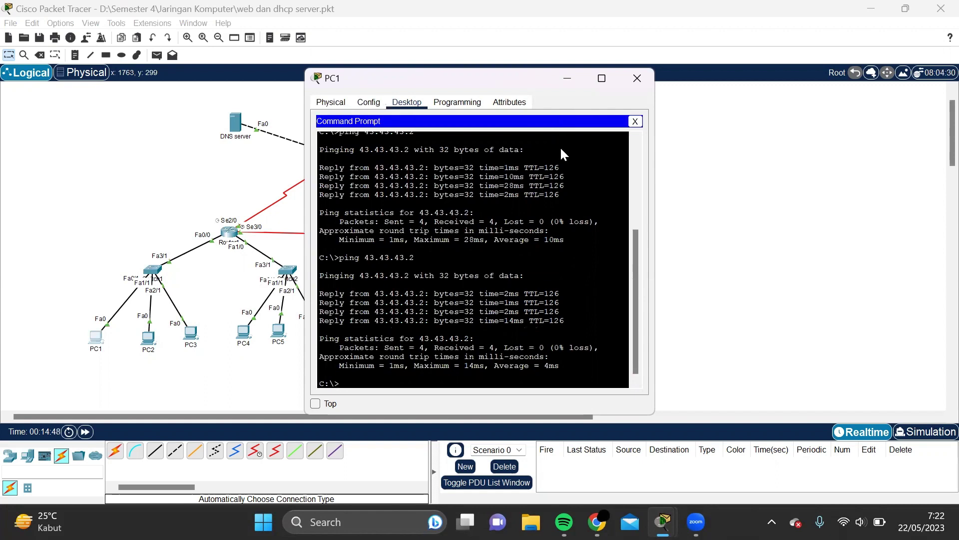
pyautogui.moveTo(549, 79); pyautogui.dragTo(534, 140)
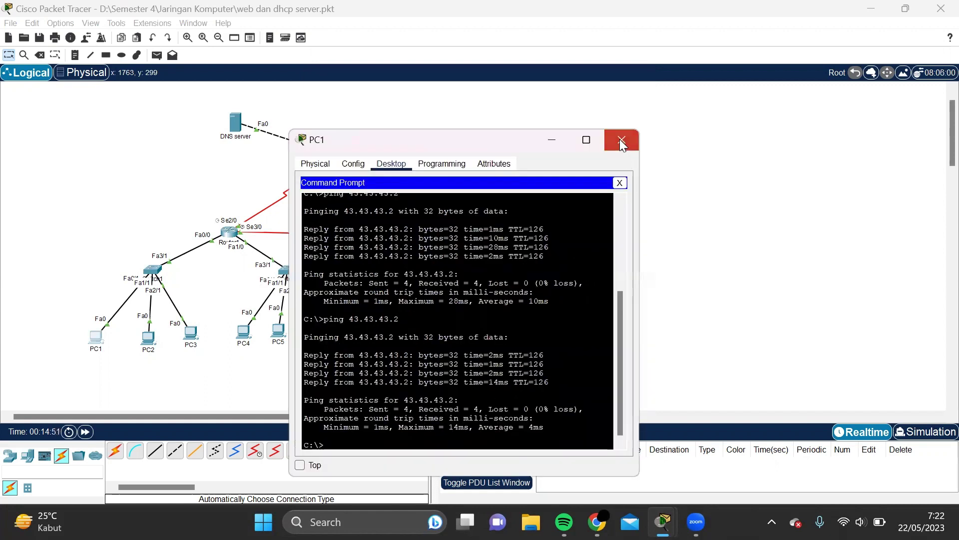
pyautogui.click(619, 139)
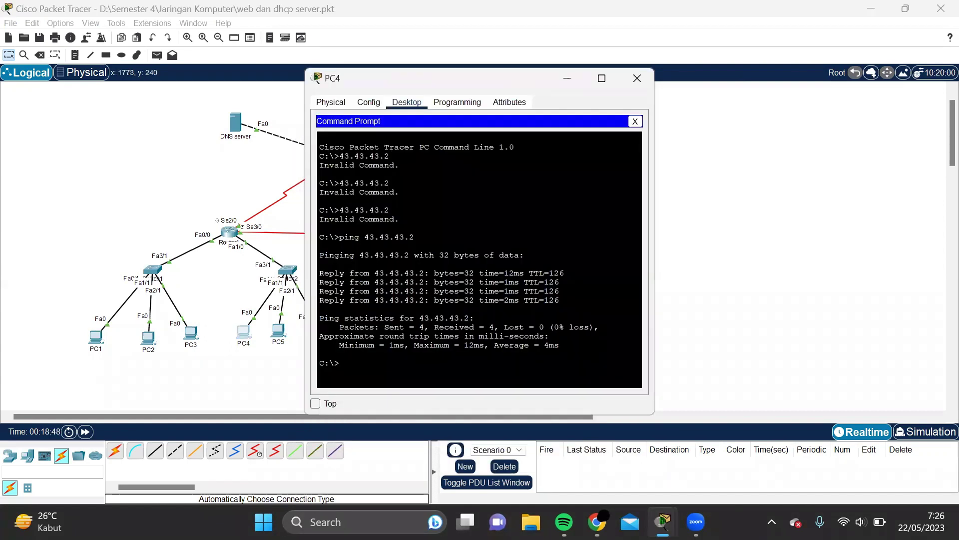
# - Ping the FTP Server at 43.43.43.2 from PC4's command prompt and close it
pyautogui.write('4')
pyautogui.press('BackSpace')
pyautogui.write('ping 43.43.43.2')
pyautogui.press('Return')
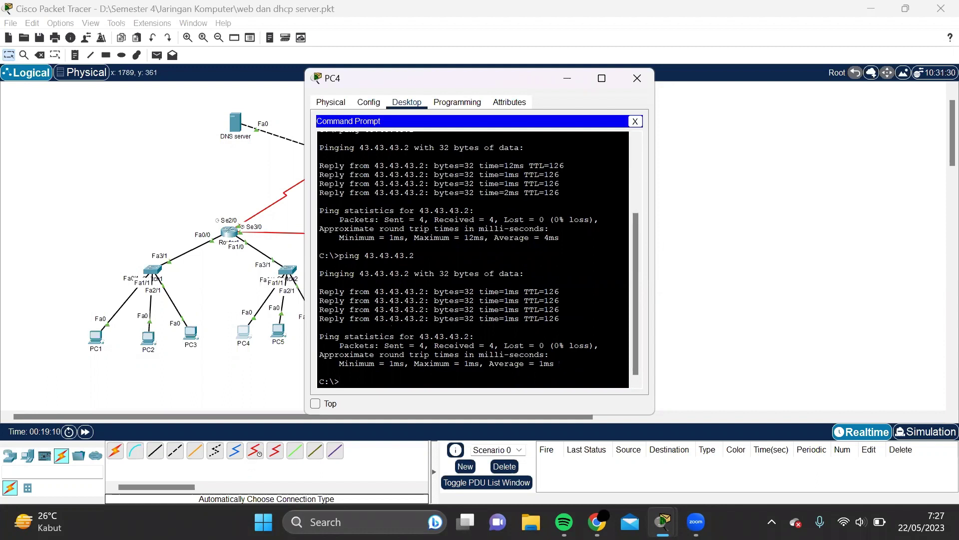
pyautogui.click(635, 121)
pyautogui.click(700, 150)
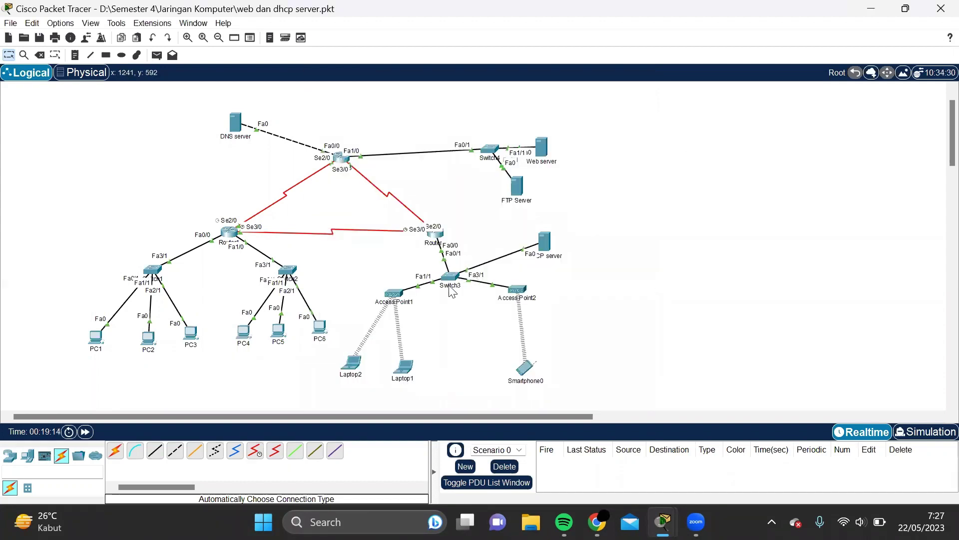
# - Ping the FTP Server at 43.43.43.2 from Laptop1's command prompt and close Laptop1
pyautogui.click(409, 374)
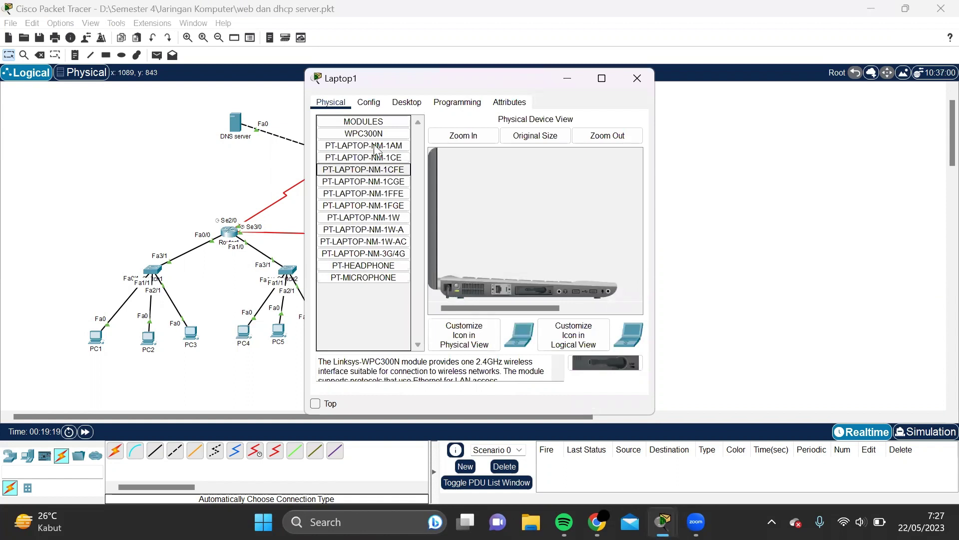
pyautogui.click(398, 103)
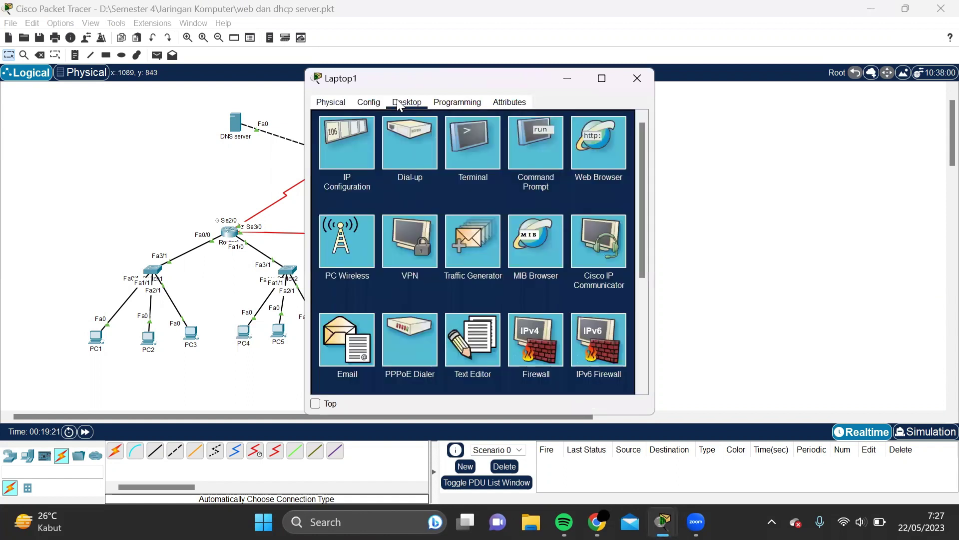
pyautogui.click(552, 156)
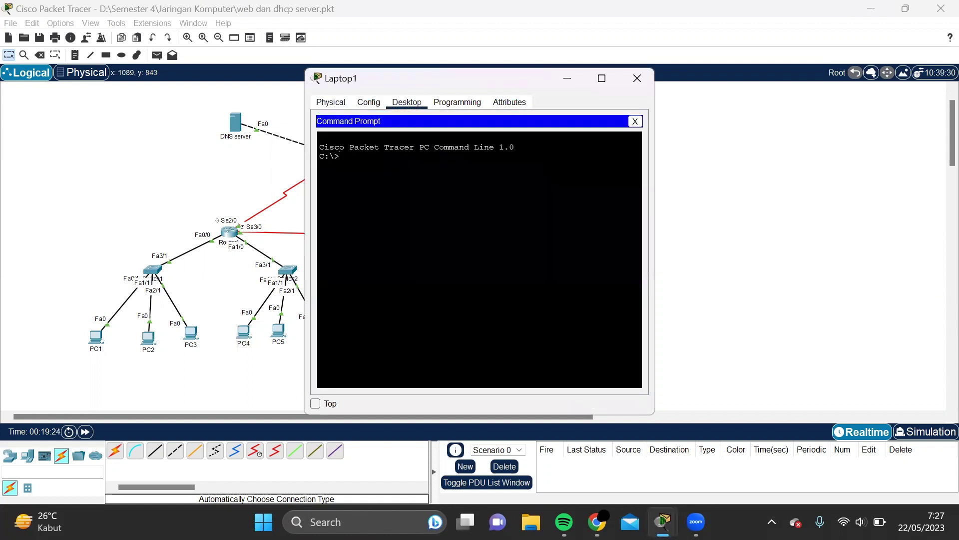
pyautogui.write('ping 43.43.43.2')
pyautogui.press('Return')
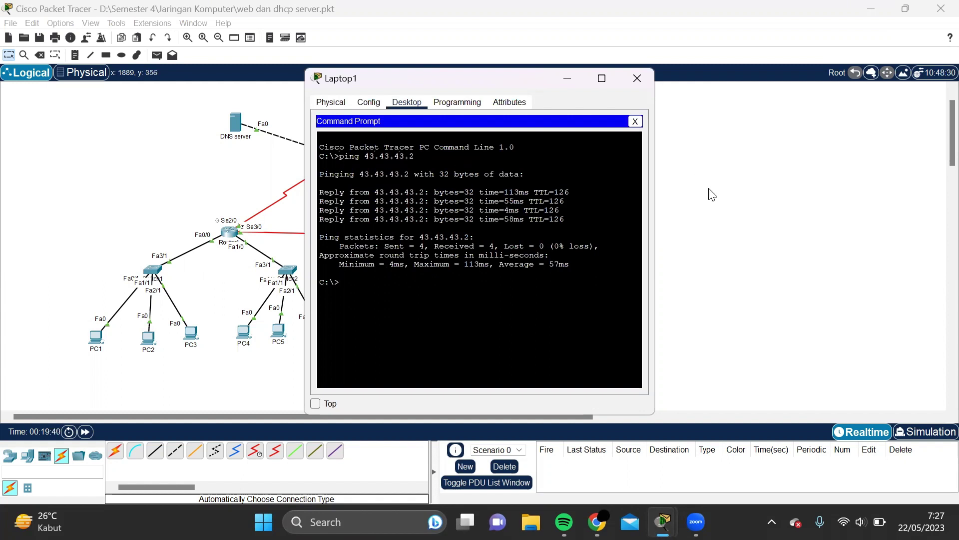
pyautogui.click(637, 78)
# - Ping the FTP Server at 43.43.43.2 from Smartphone0's command prompt and close Smartphone0
pyautogui.click(529, 374)
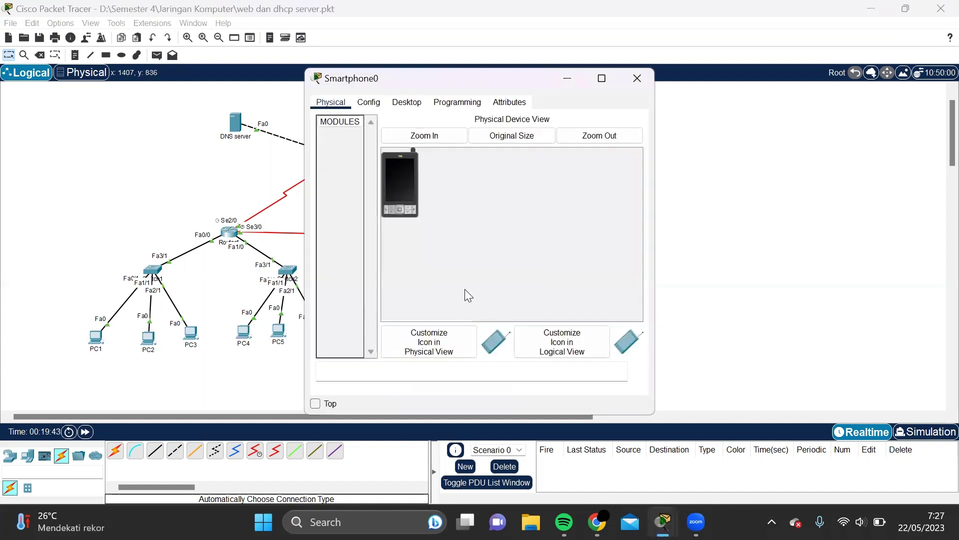
pyautogui.click(407, 102)
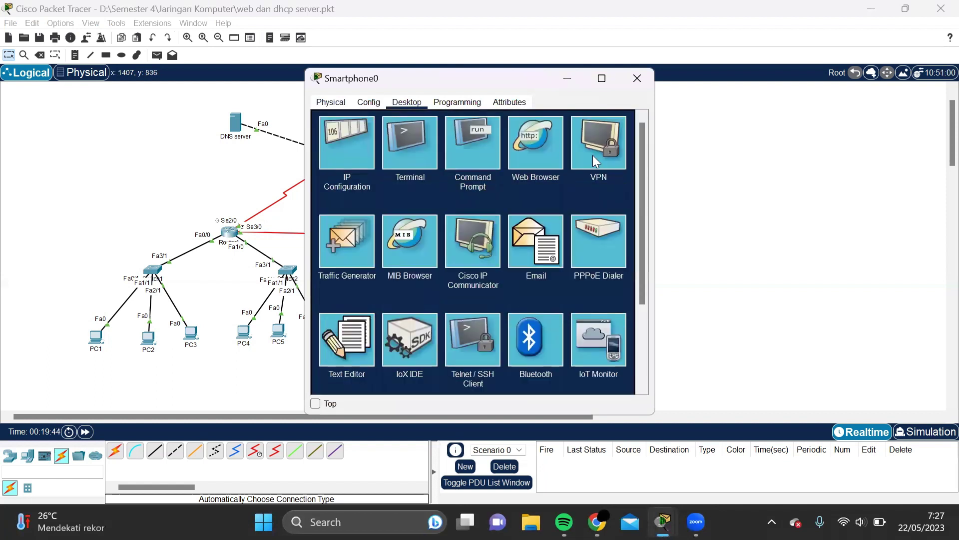
pyautogui.click(473, 144)
pyautogui.write('pi')
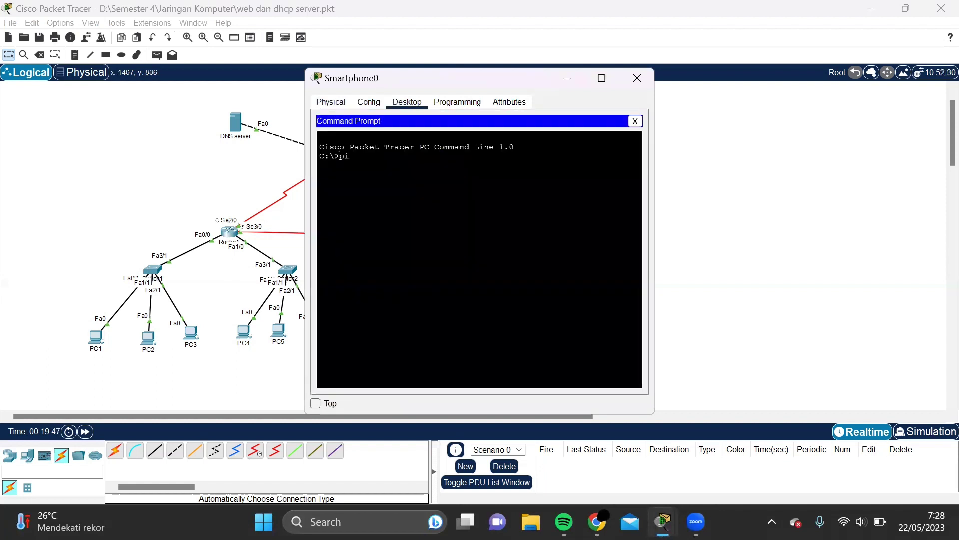
pyautogui.write('ng 43.43.43.2')
pyautogui.press('Return')
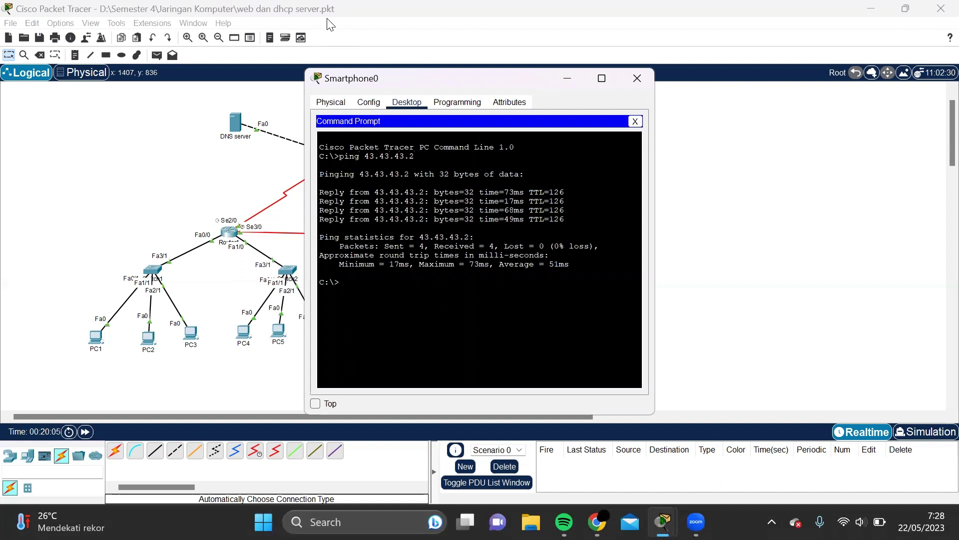
pyautogui.moveTo(530, 77); pyautogui.dragTo(508, 131)
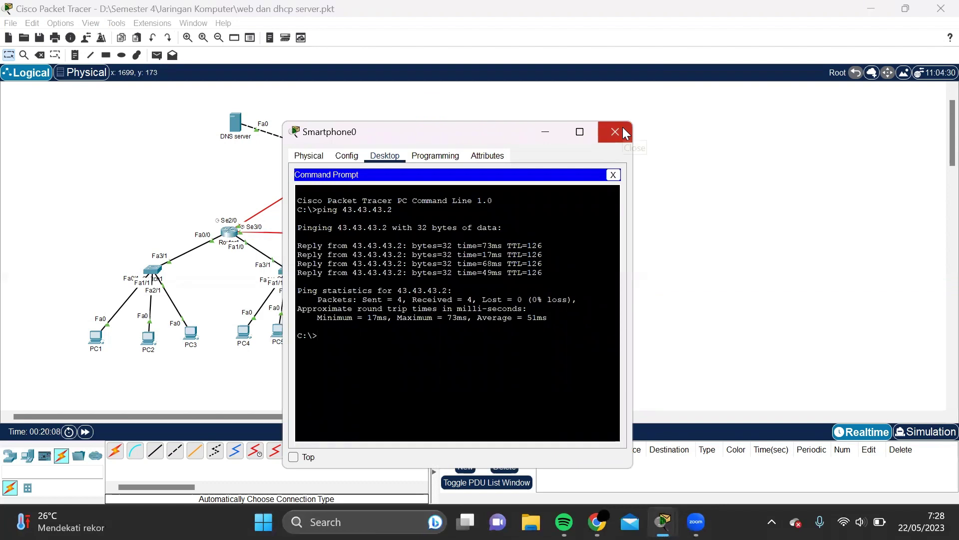
pyautogui.click(623, 132)
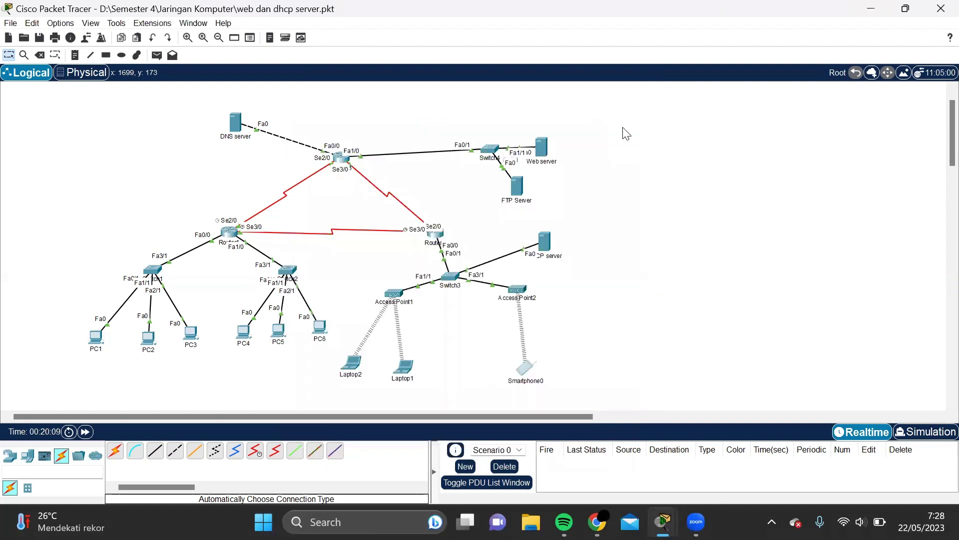
# - In the FTP Server's FTP service, keep the service on and enter the username jarkom and the account password for a new user
pyautogui.click(505, 181)
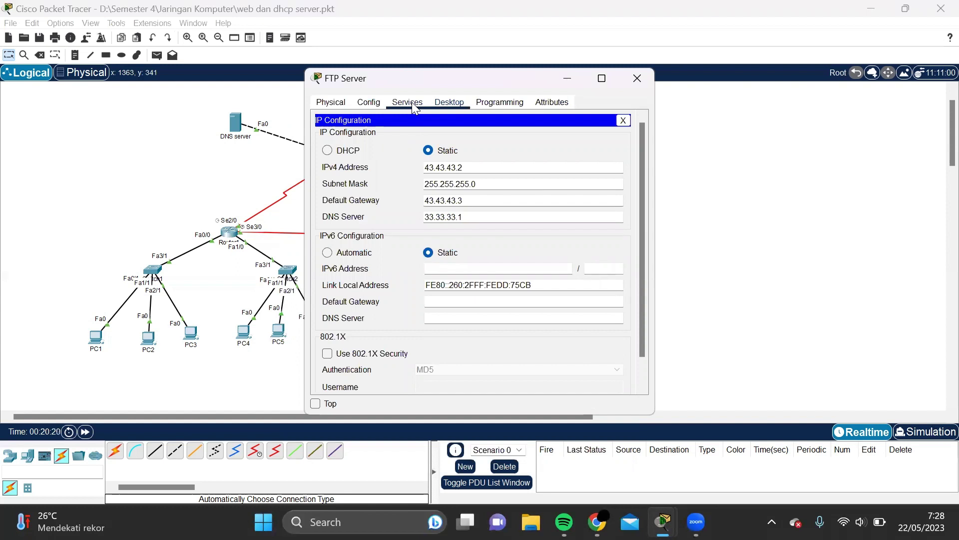
pyautogui.click(413, 105)
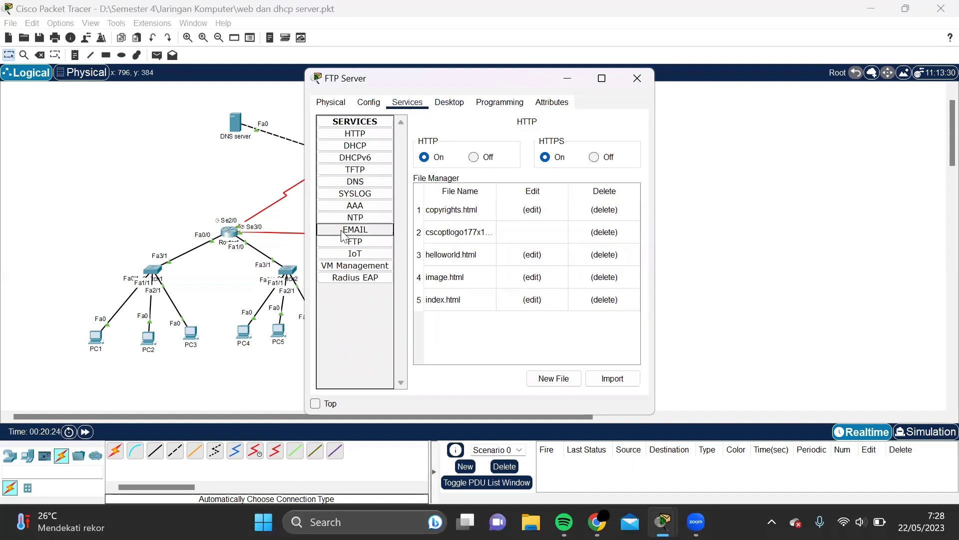
pyautogui.click(349, 244)
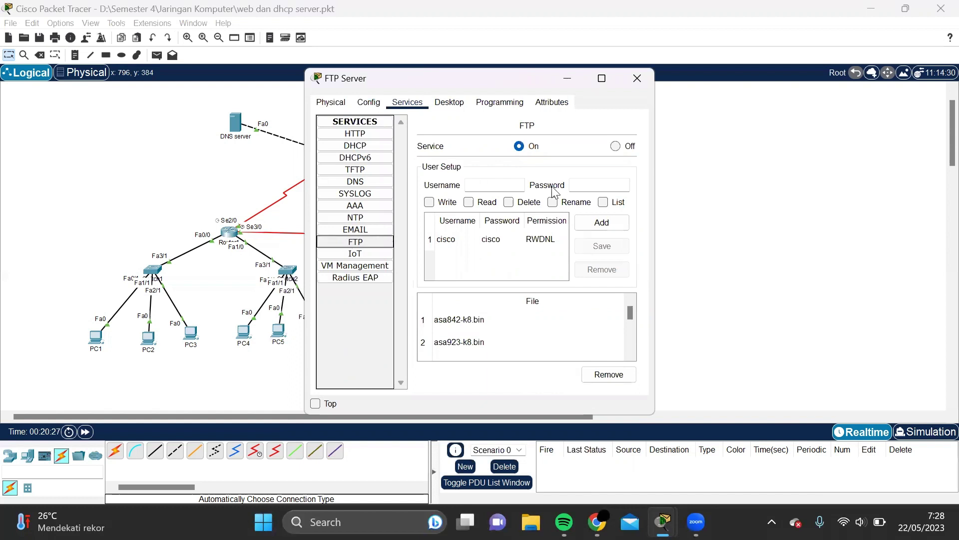
pyautogui.click(519, 146)
pyautogui.click(483, 184)
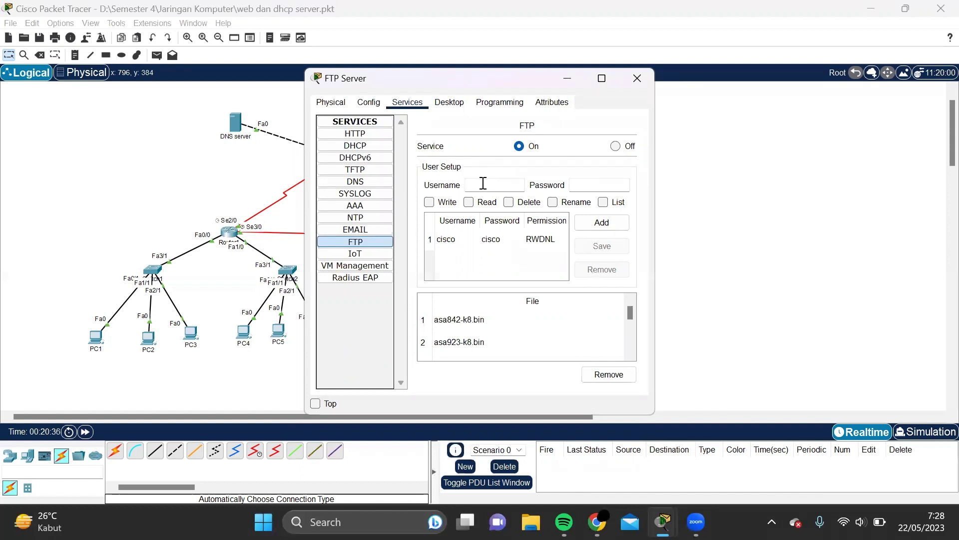
pyautogui.write('jarkom')
pyautogui.click(574, 185)
pyautogui.write('jarkom')
# - Grant the new FTP user Write, Read, Delete, Rename and List permissions and add the account
pyautogui.click(429, 202)
pyautogui.click(469, 203)
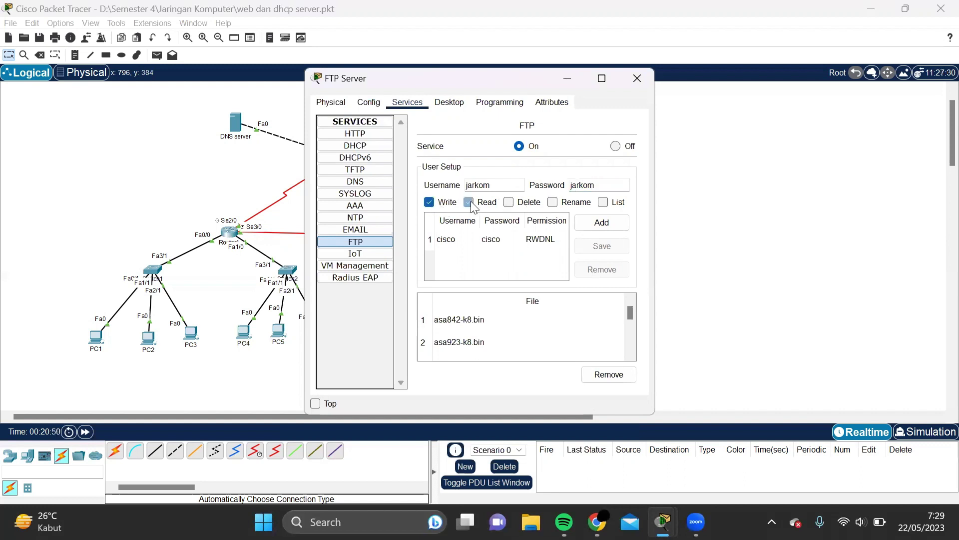
pyautogui.click(508, 203)
pyautogui.click(552, 203)
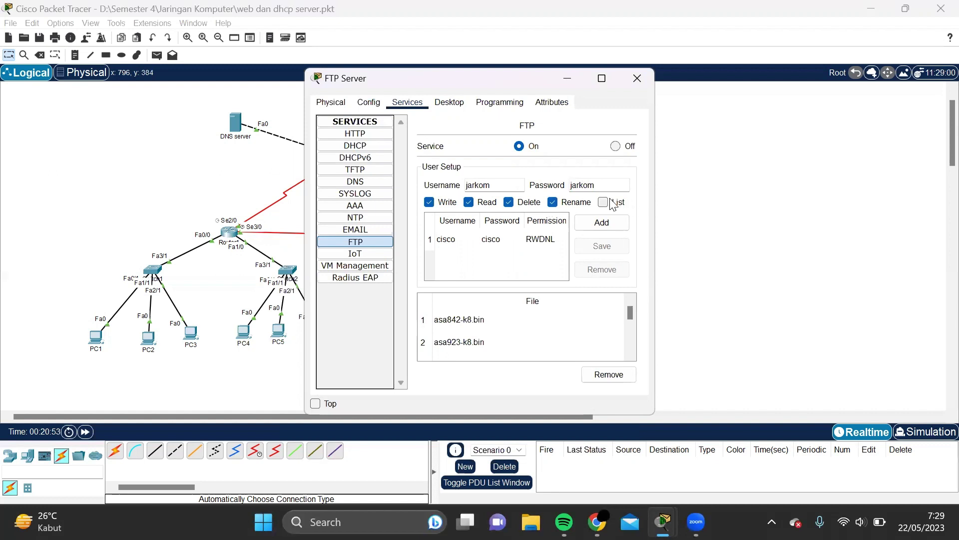
pyautogui.click(611, 203)
pyautogui.click(618, 224)
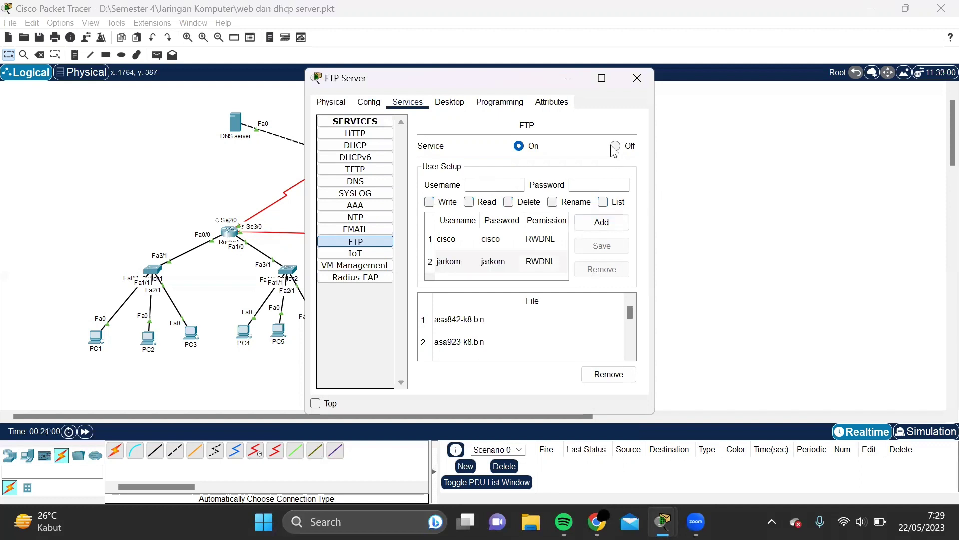
pyautogui.click(766, 174)
# - Write "isi pesan dari pc 1" in a new document in PC1's Text Editor
pyautogui.click(95, 336)
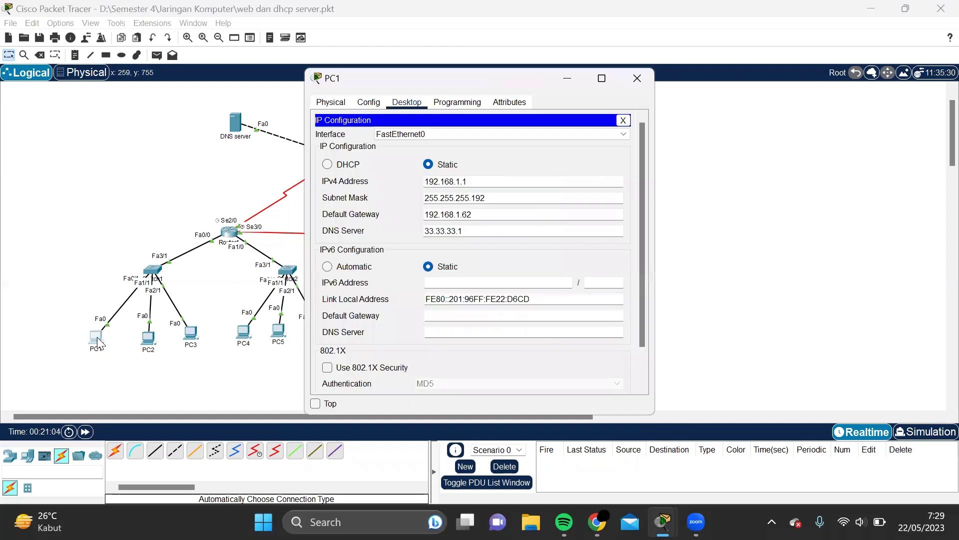
pyautogui.click(623, 120)
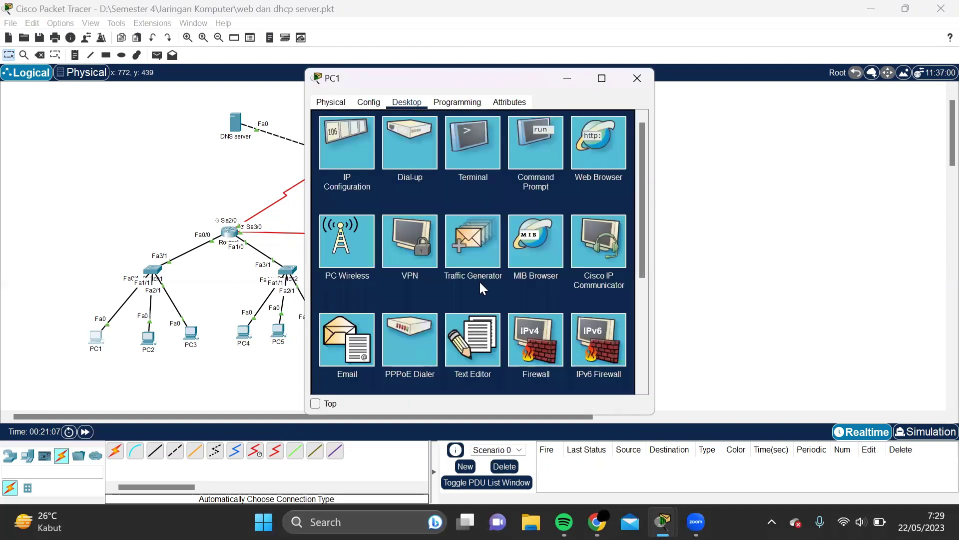
pyautogui.click(473, 349)
pyautogui.click(329, 156)
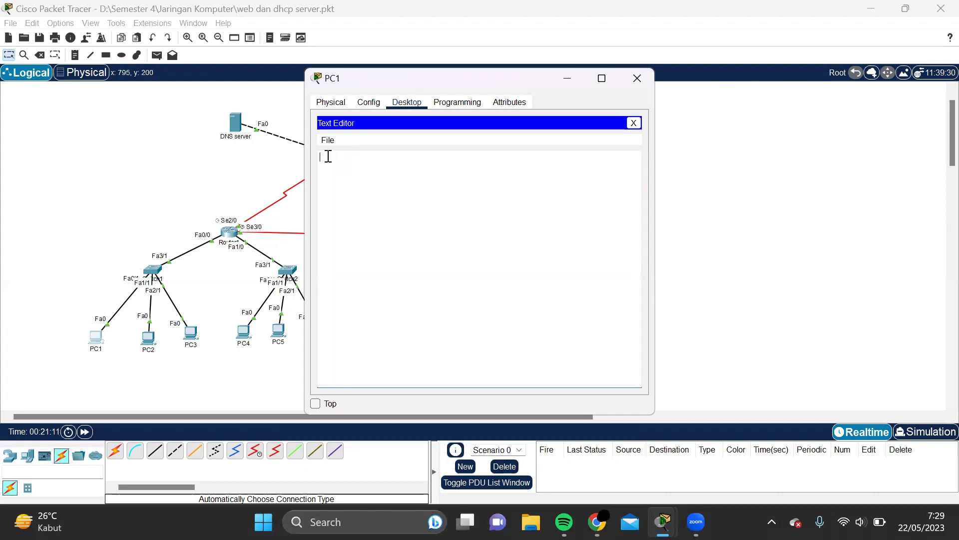
pyautogui.write('isi')
pyautogui.write('pesan dari pc 1')
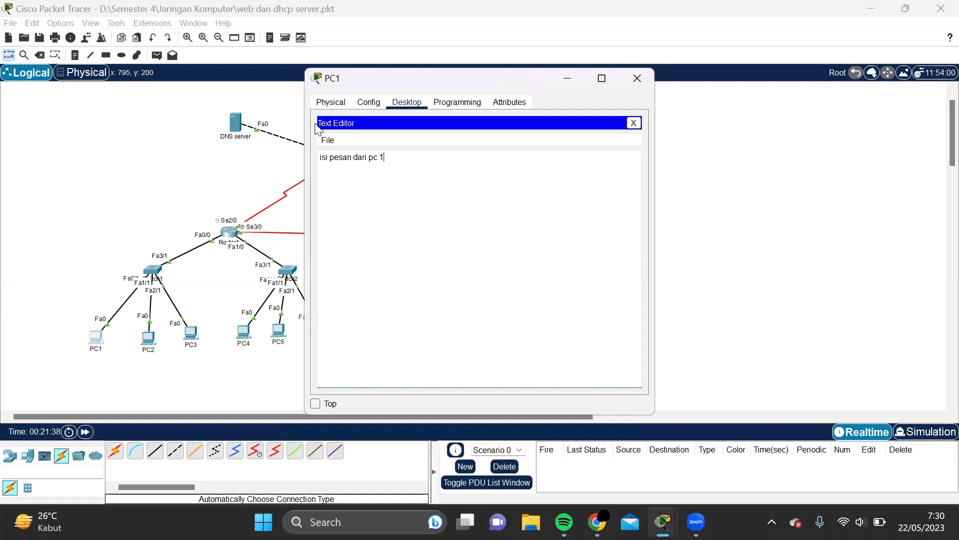
# - Save the PC1 document under the file name "kiriman pc1" with a text file extension
pyautogui.click(328, 140)
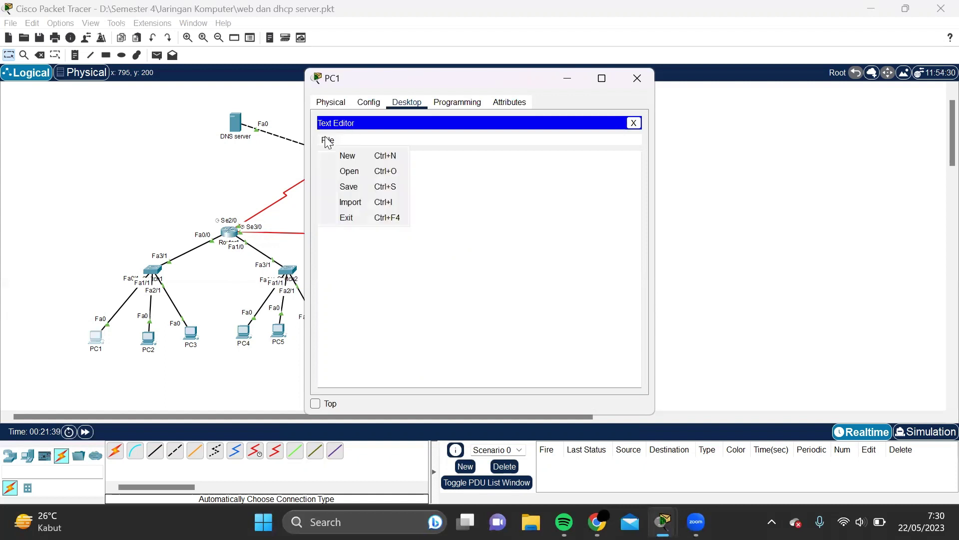
pyautogui.click(345, 187)
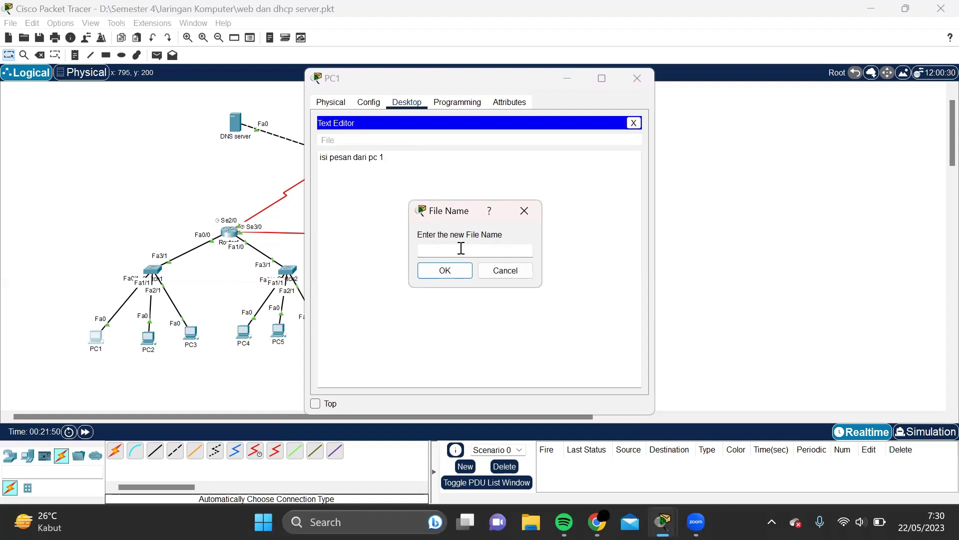
pyautogui.write('kiriman pc1 ke')
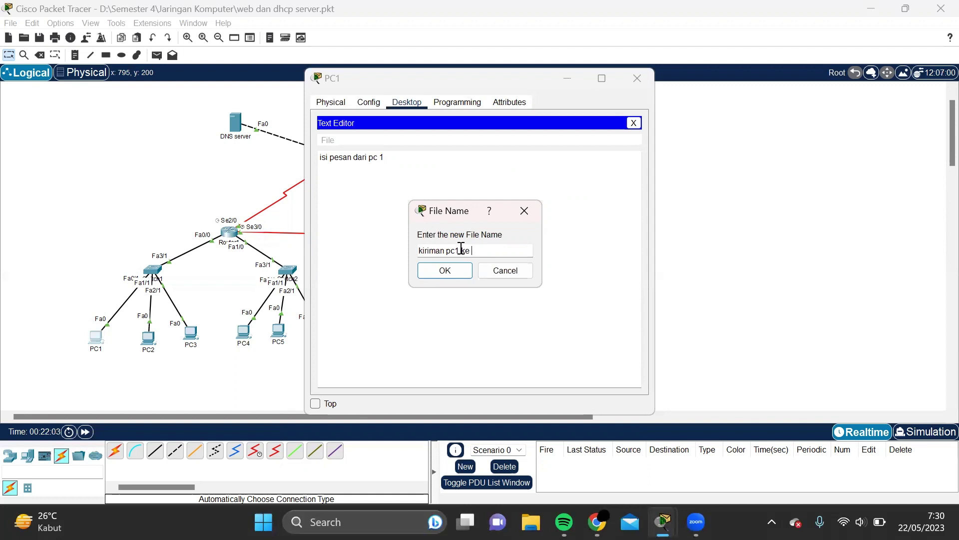
pyautogui.press('BackSpace')
pyautogui.press('BackSpace')
pyautogui.press('BackSpace')
pyautogui.press('BackSpace')
pyautogui.write('.tx')
pyautogui.click(452, 269)
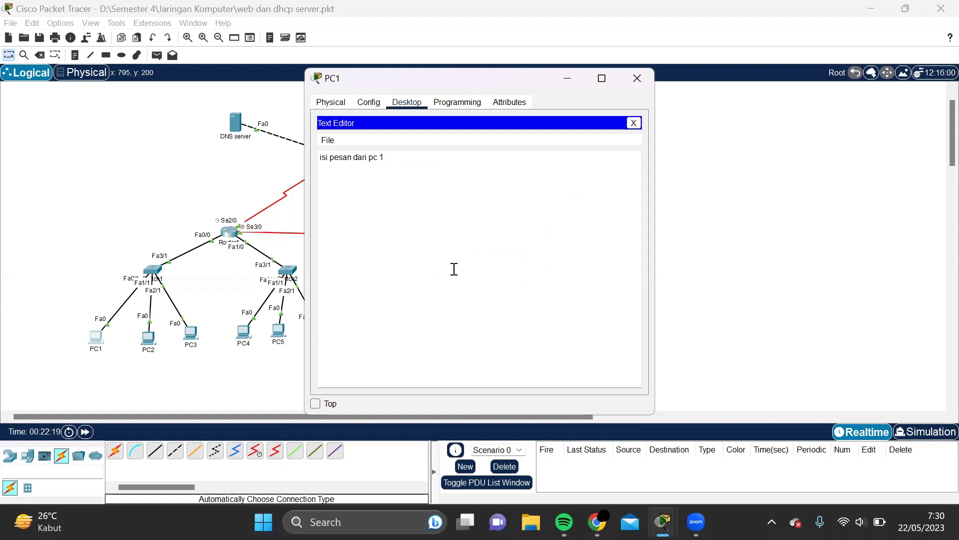
# - Check the saved text files in PC1's Text Editor open dialog, dismiss it and close the PC1 window
pyautogui.click(329, 141)
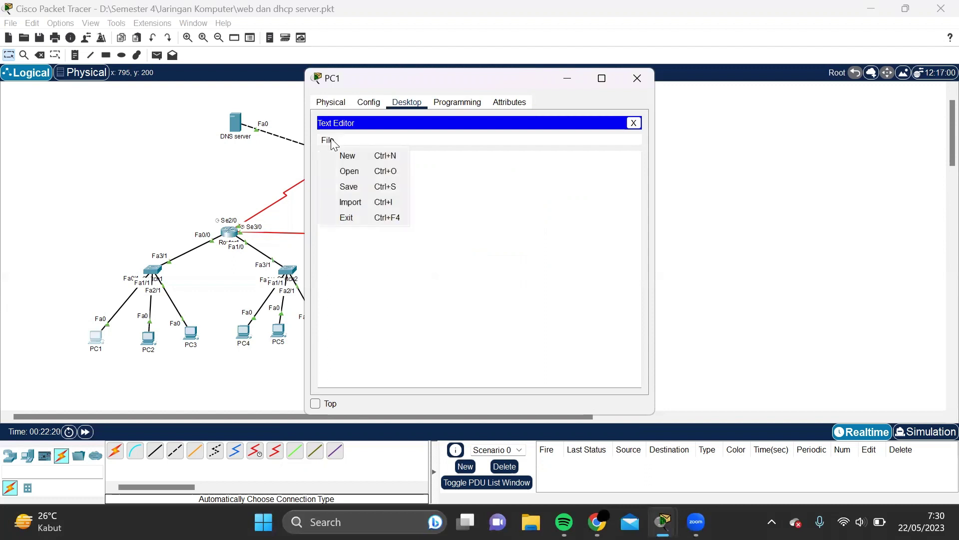
pyautogui.click(351, 171)
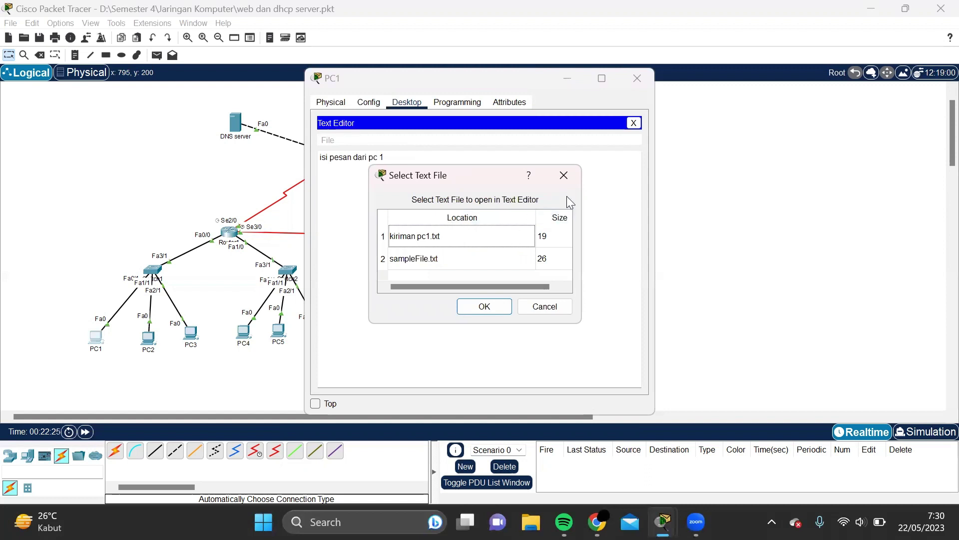
pyautogui.click(565, 176)
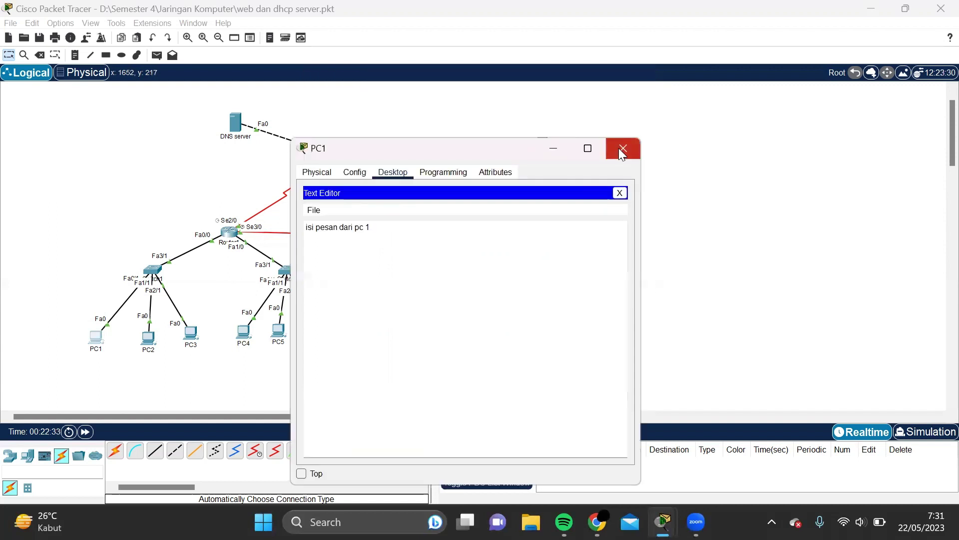
pyautogui.click(619, 149)
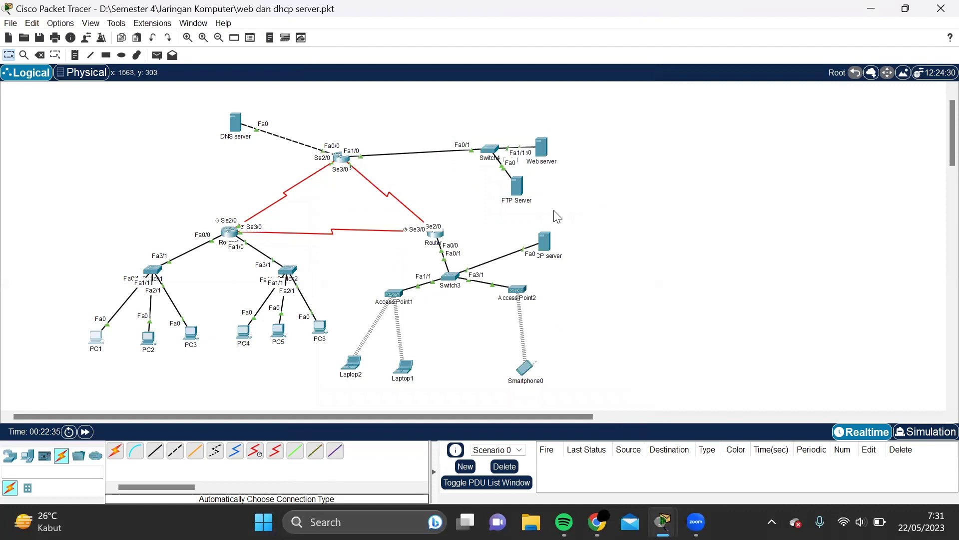
# - List PC1's directory contents with the dir command in its Command Prompt
pyautogui.click(97, 342)
pyautogui.click(548, 148)
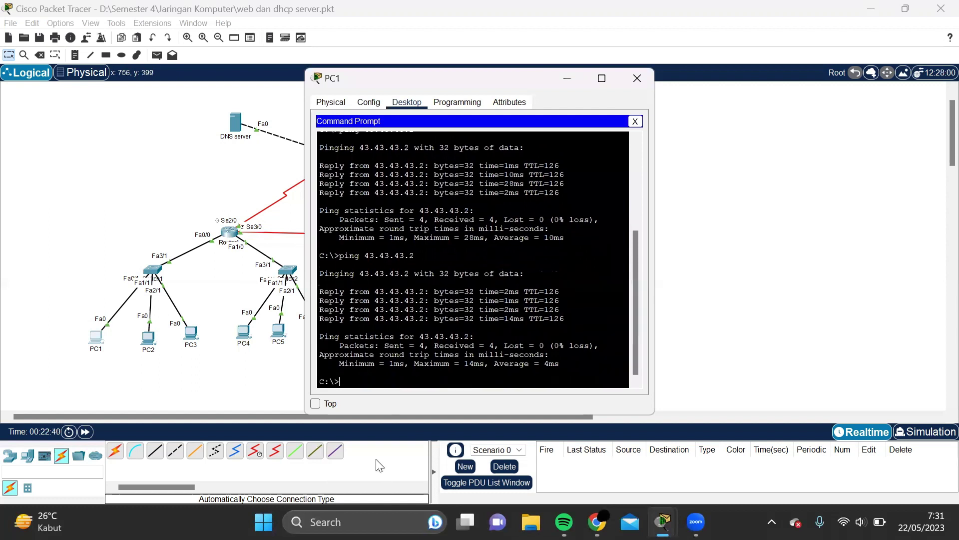
pyautogui.write('dir')
pyautogui.press('Return')
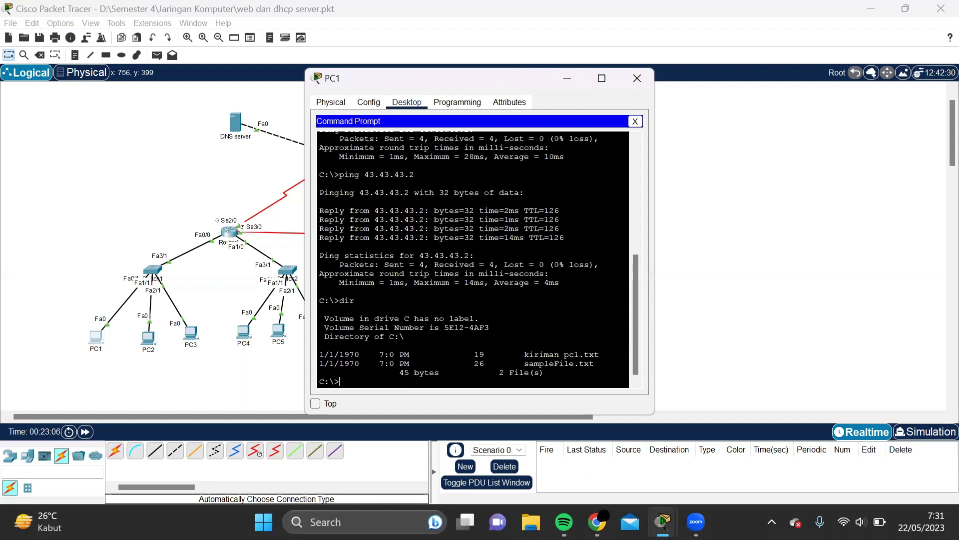
# - Connect from PC1 to the FTP server at 43.43.43.2 and log in as jarkom with the account password
pyautogui.write('ftp 43.43.43.2')
pyautogui.press('Return')
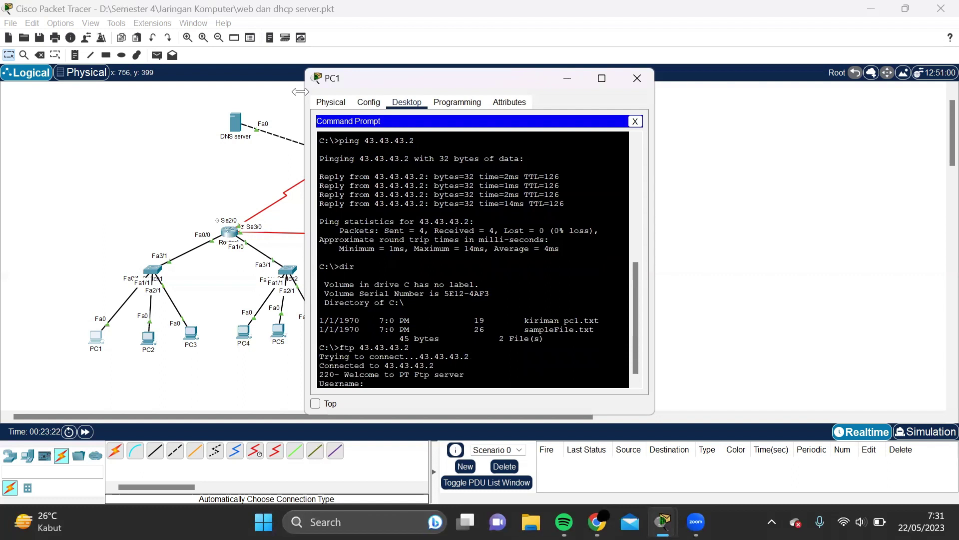
pyautogui.write('jarkom')
pyautogui.press('Return')
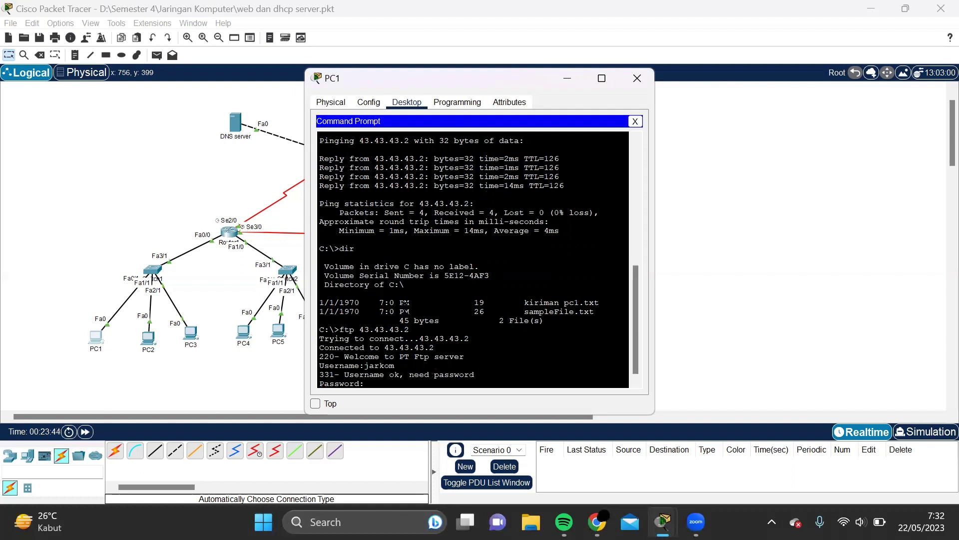
pyautogui.press('Return')
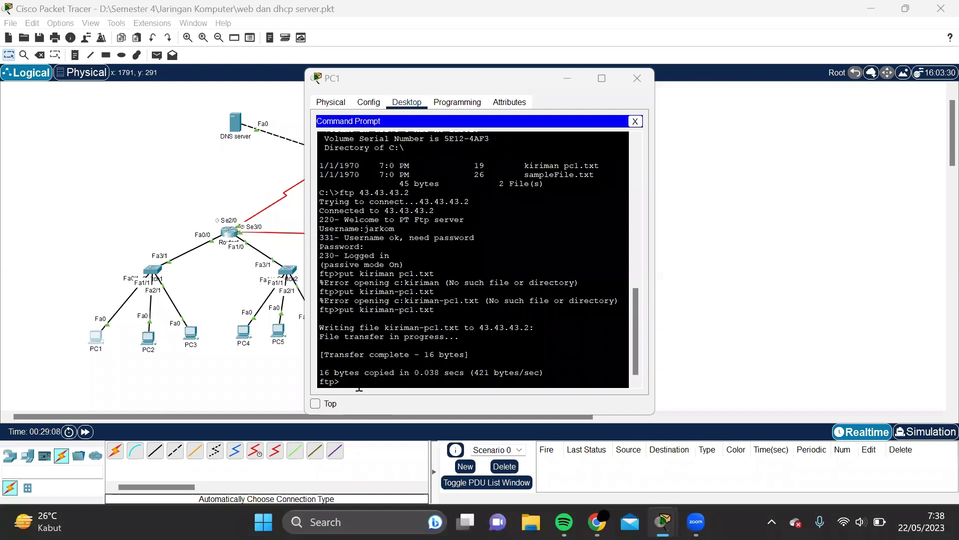
# - Upload kiriman-pc1.txt from PC1 to the FTP server with the put command
pyautogui.write('put kiriman -pc1.txt')
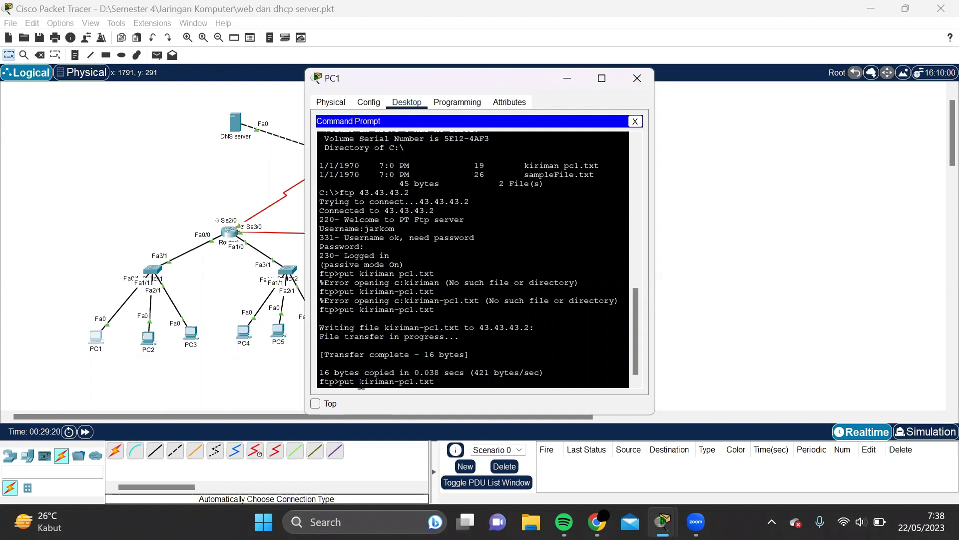
pyautogui.press('Return')
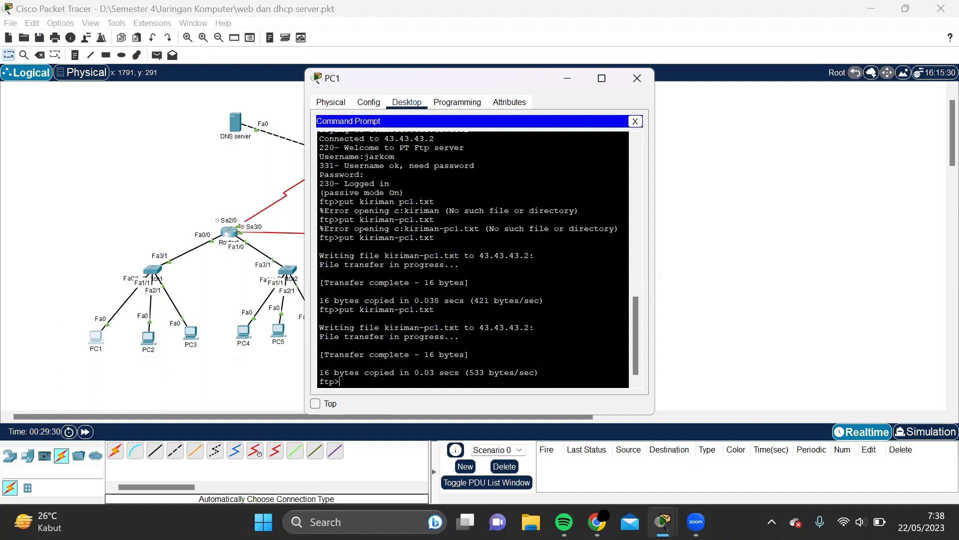
# - List the FTP server's directory from PC1, look through it for kiriman-pc1.txt, and close the PC1 window
pyautogui.write('dir')
pyautogui.press('Return')
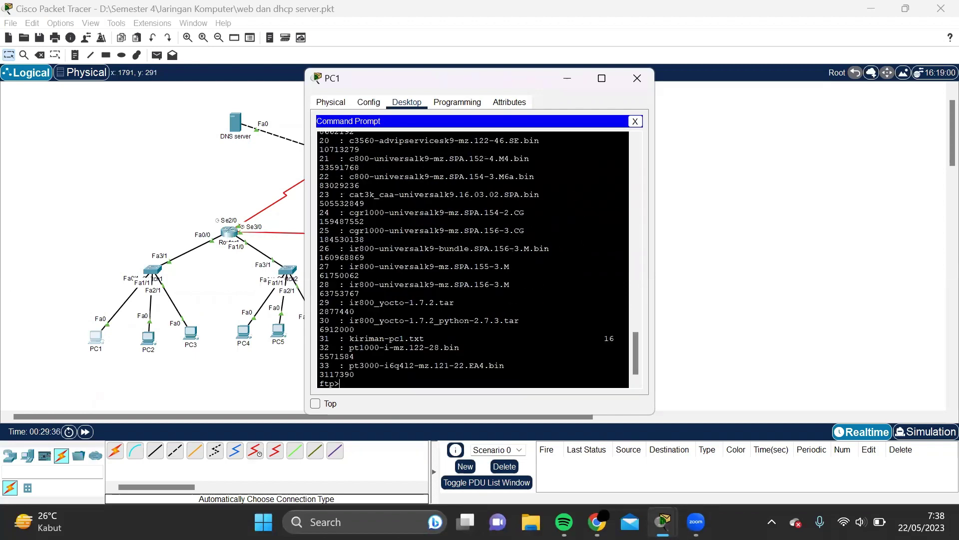
pyautogui.scroll(20, 473, 260)
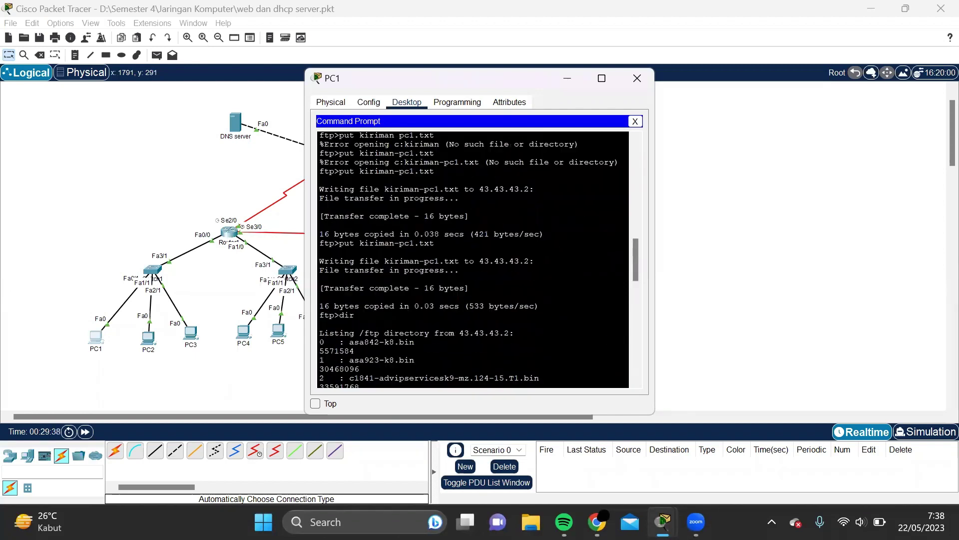
pyautogui.scroll(-20, 473, 259)
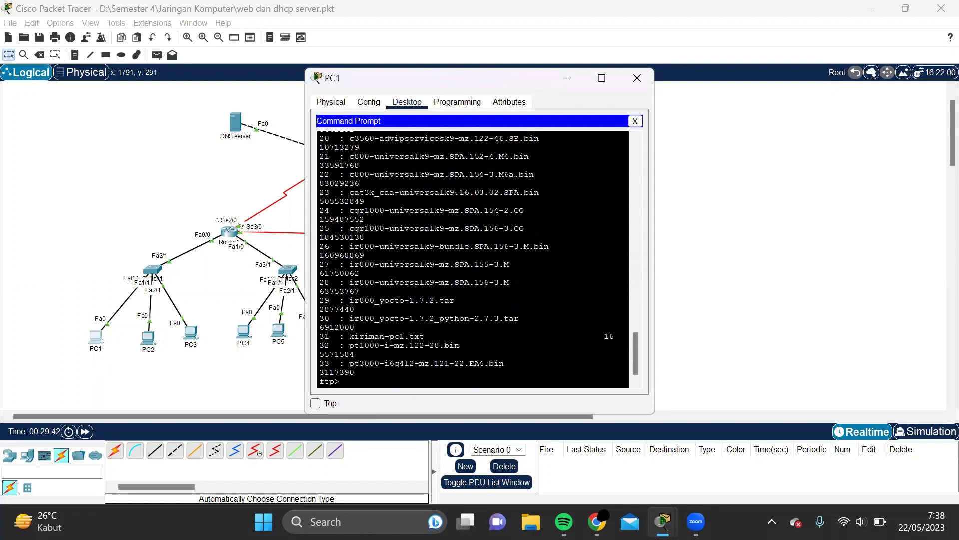
pyautogui.moveTo(473, 337); pyautogui.dragTo(411, 345)
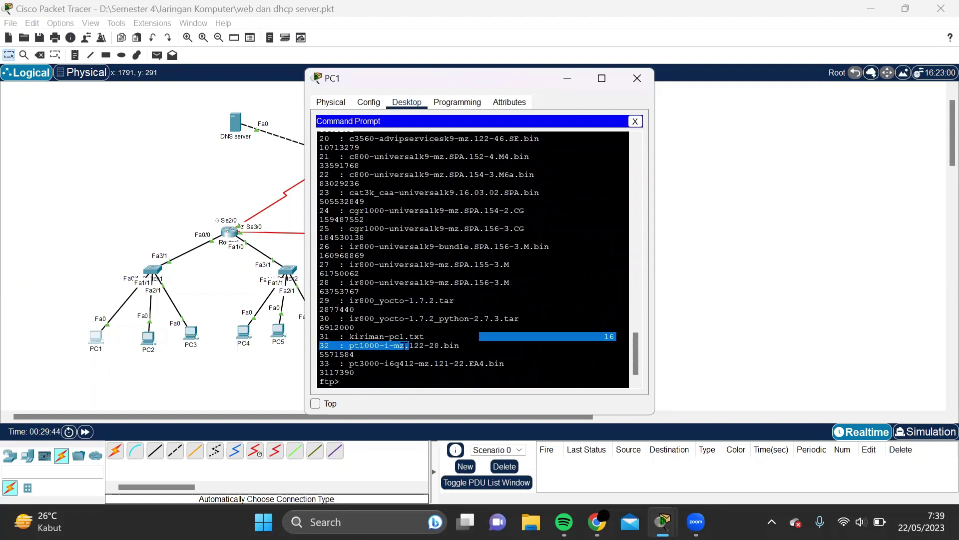
pyautogui.click(411, 345)
pyautogui.moveTo(345, 336); pyautogui.dragTo(459, 345)
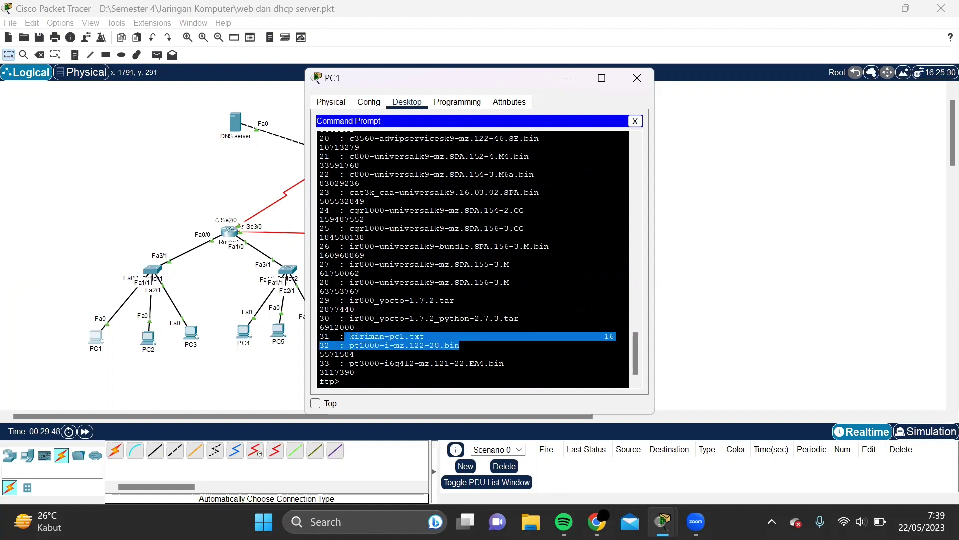
pyautogui.click(355, 372)
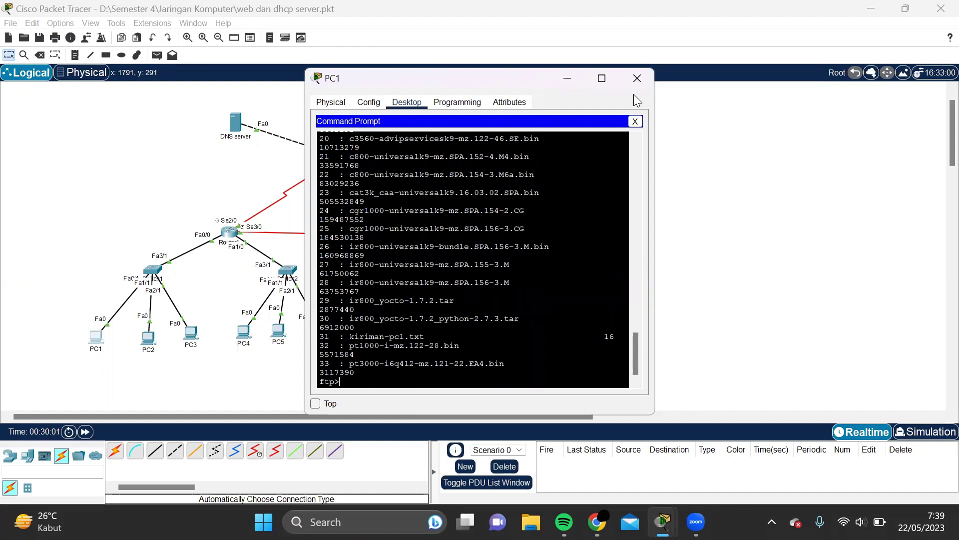
pyautogui.click(637, 78)
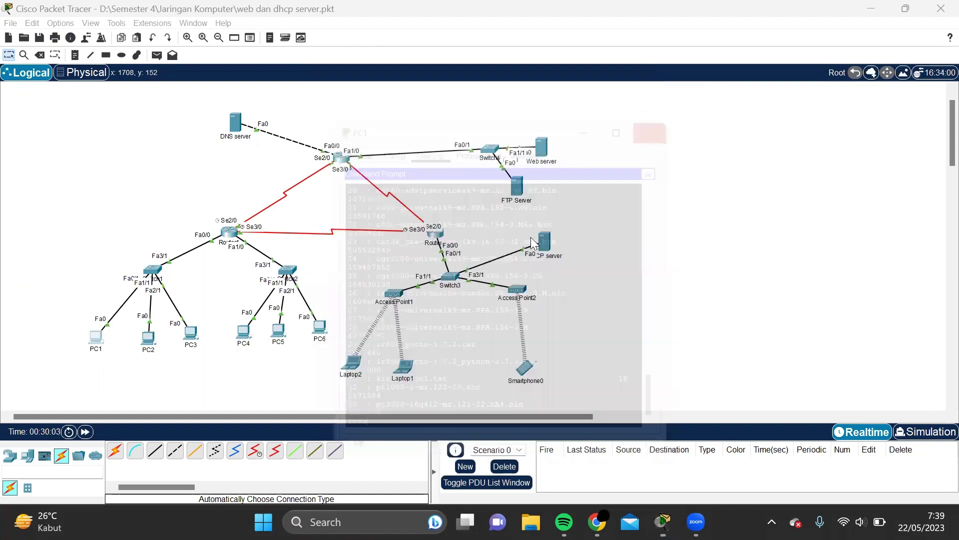
# - Connect from Laptop1's Command Prompt to FTP server 43.43.43.2 and log in as jarkom with the account password
pyautogui.click(402, 371)
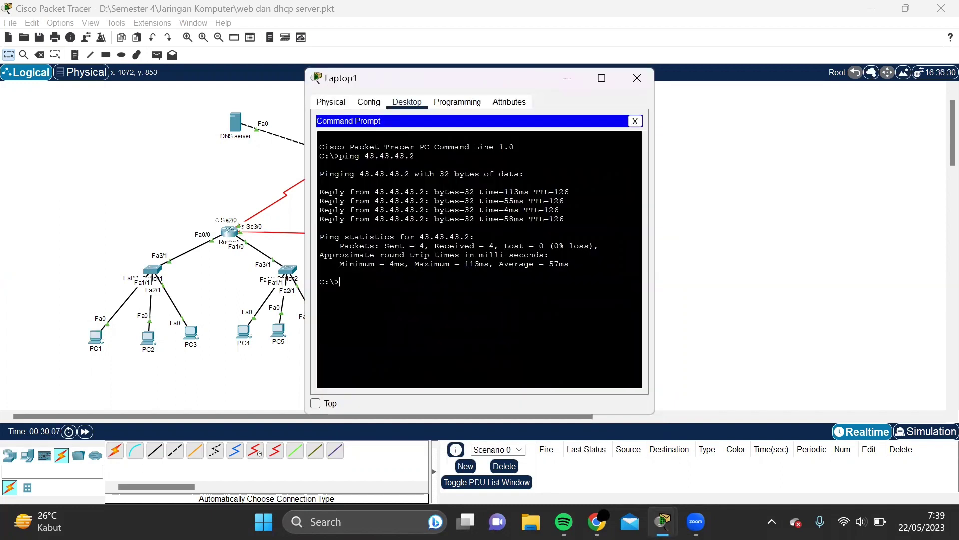
pyautogui.write('ftp 43.43.43.2')
pyautogui.press('Return')
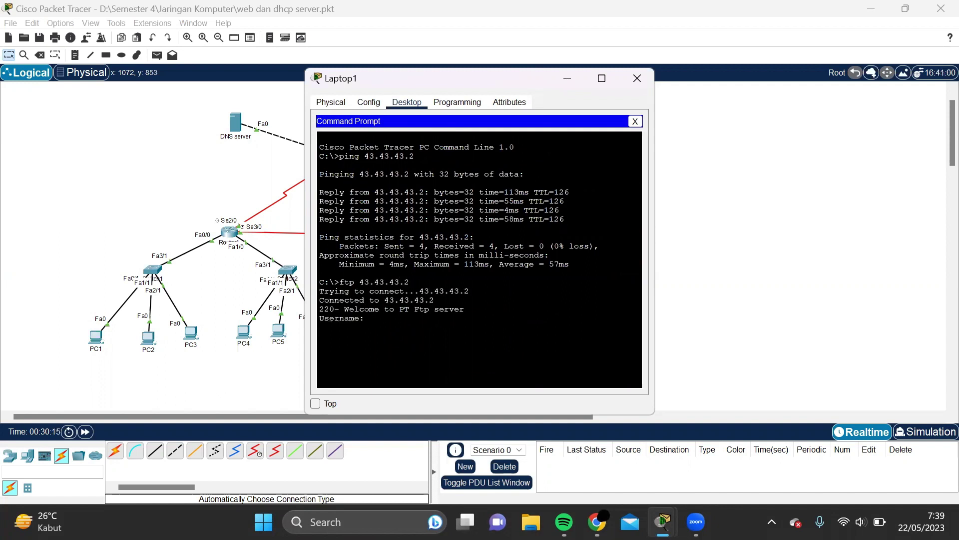
pyautogui.write('jarkom')
pyautogui.press('Return')
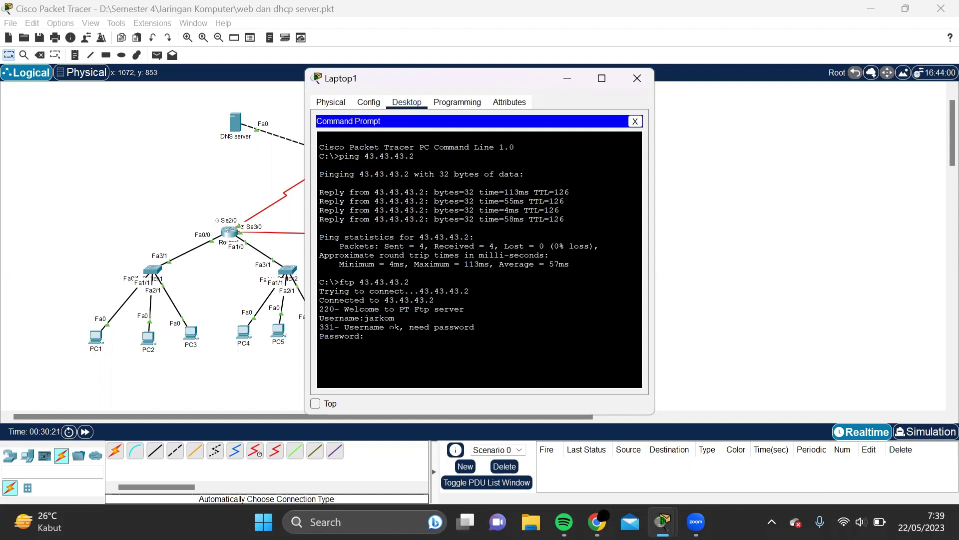
pyautogui.press('Return')
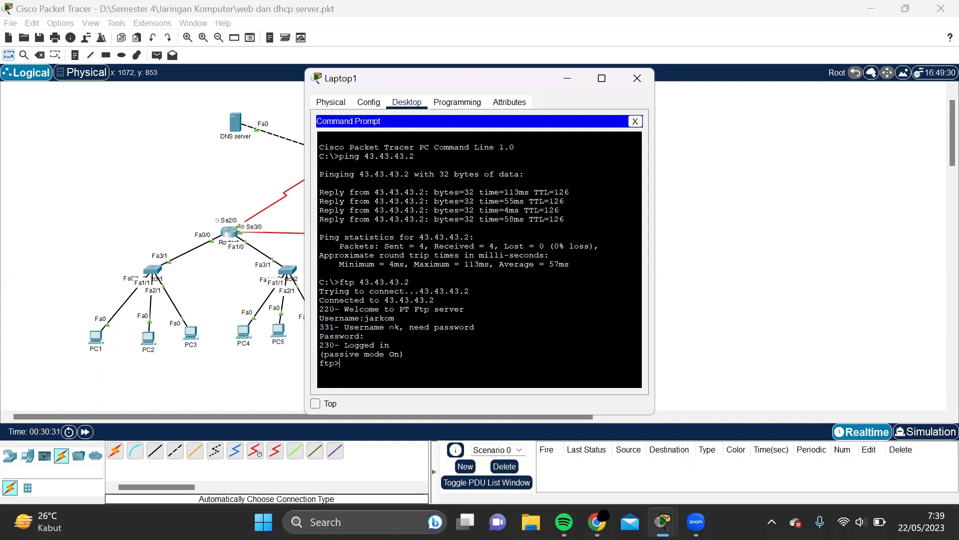
# - Download kiriman-pc1.txt from the FTP server to Laptop1 with the get command
pyautogui.write('get kiriman-pc1.txt')
pyautogui.press('Return')
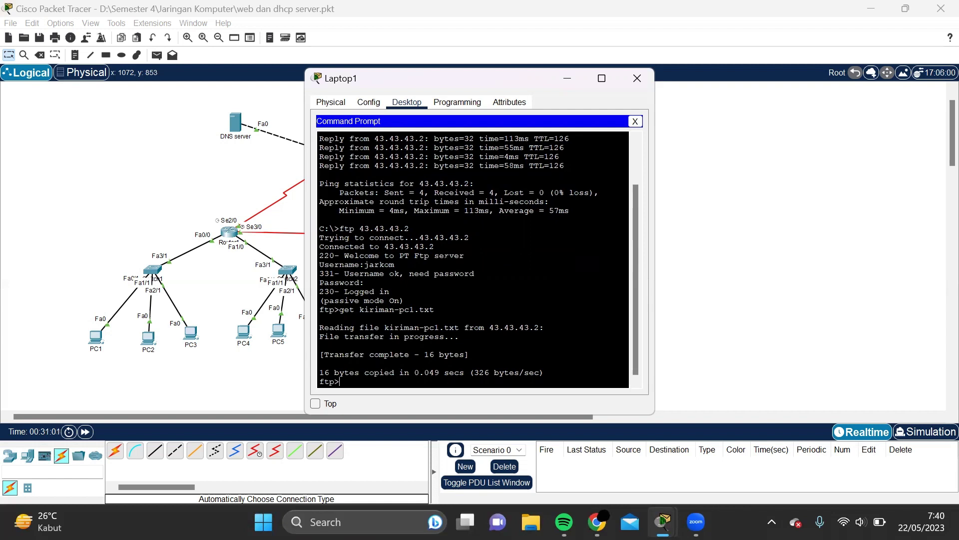
# - Check the list of text files available to open in Laptop1's Text Editor, dismiss it and close the Laptop1 window
pyautogui.click(637, 121)
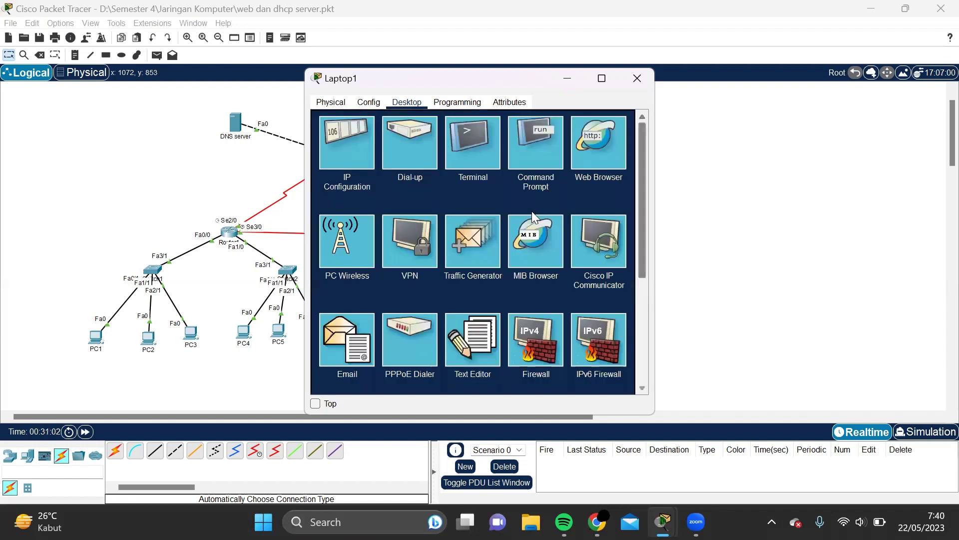
pyautogui.scroll(-1, 532, 211)
pyautogui.click(481, 269)
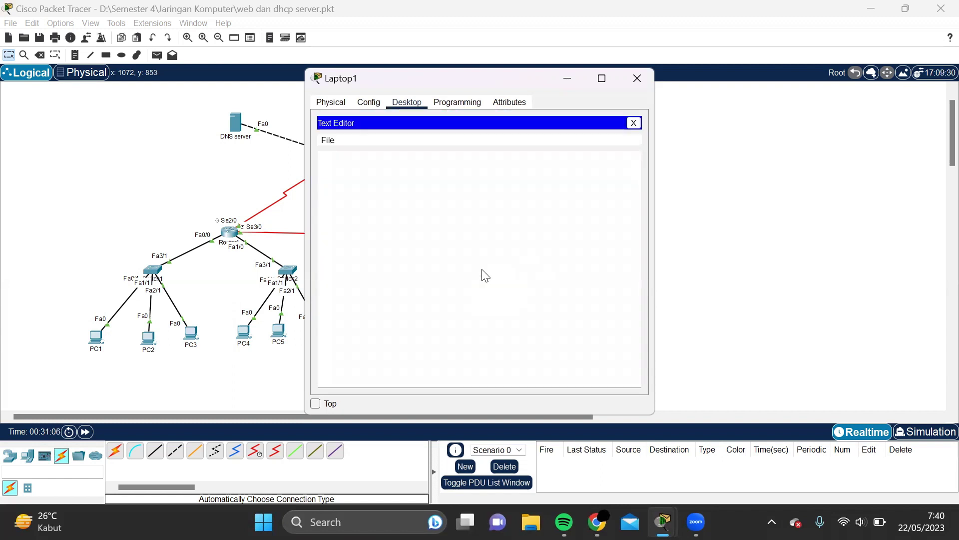
pyautogui.click(328, 140)
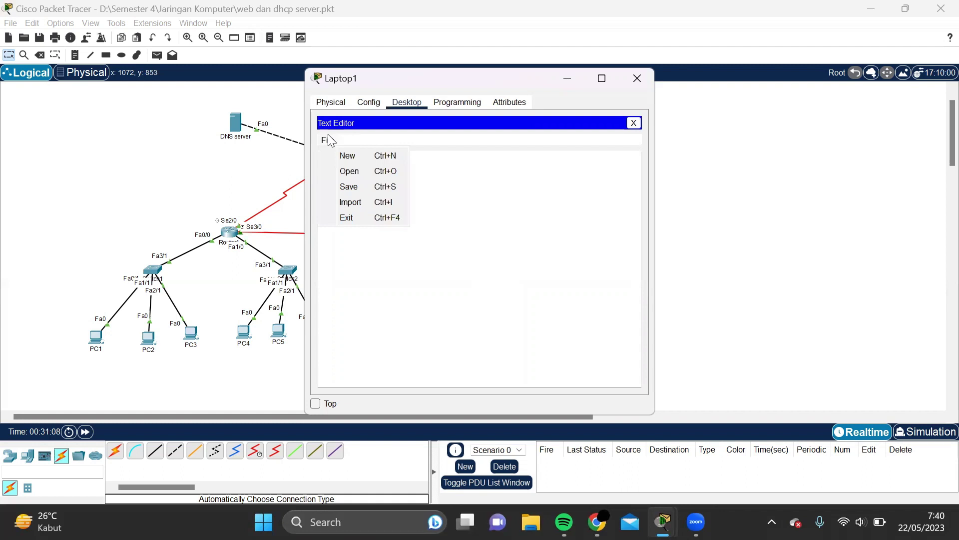
pyautogui.click(346, 170)
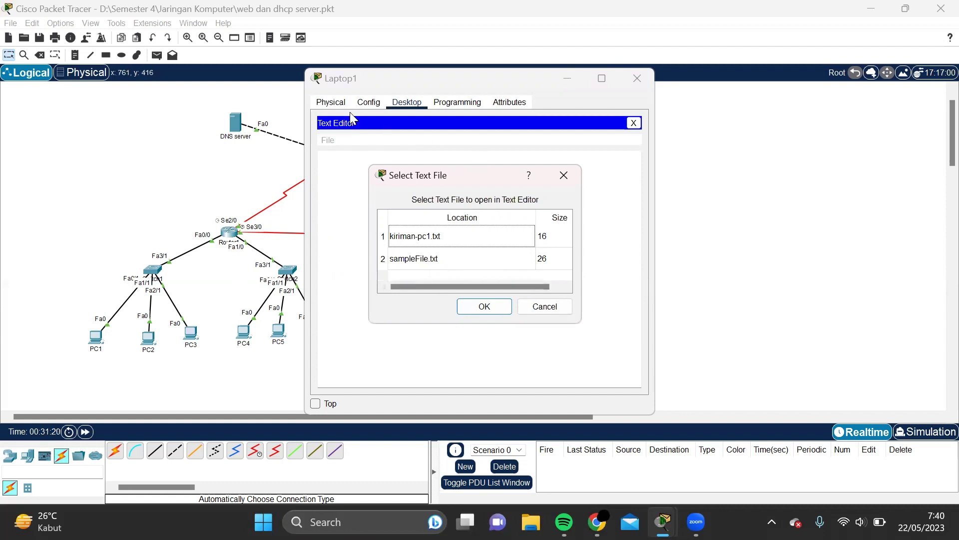
pyautogui.moveTo(350, 78); pyautogui.dragTo(284, 157)
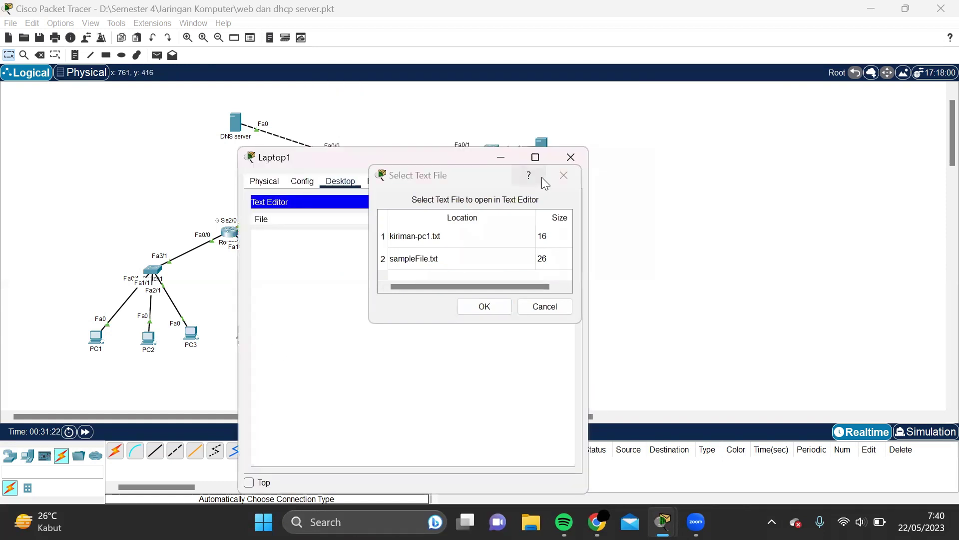
pyautogui.click(577, 181)
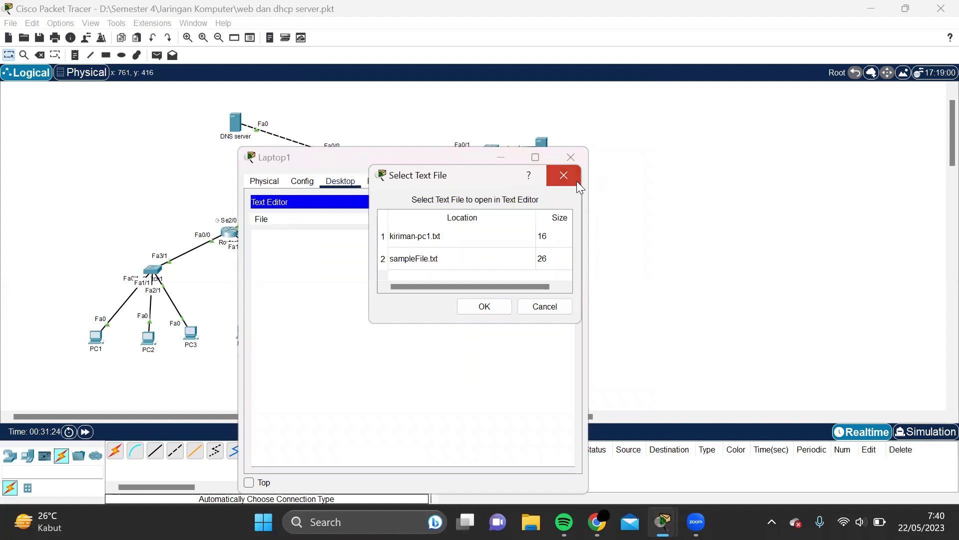
pyautogui.click(577, 182)
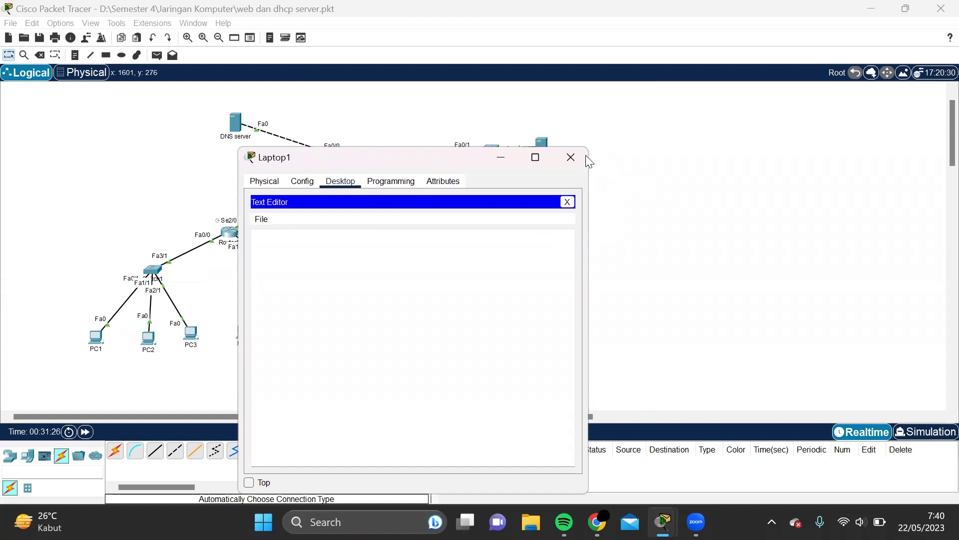
pyautogui.moveTo(576, 154); pyautogui.dragTo(643, 175)
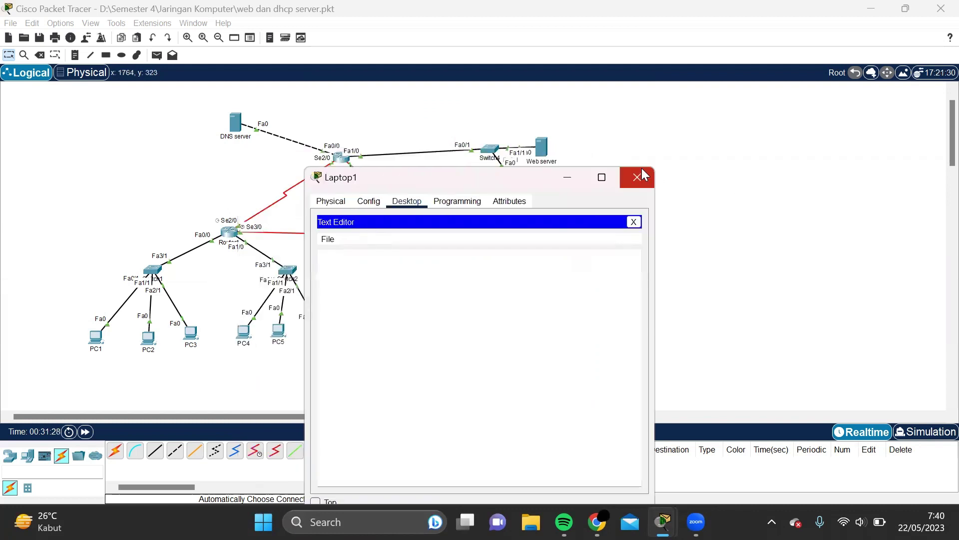
pyautogui.click(638, 171)
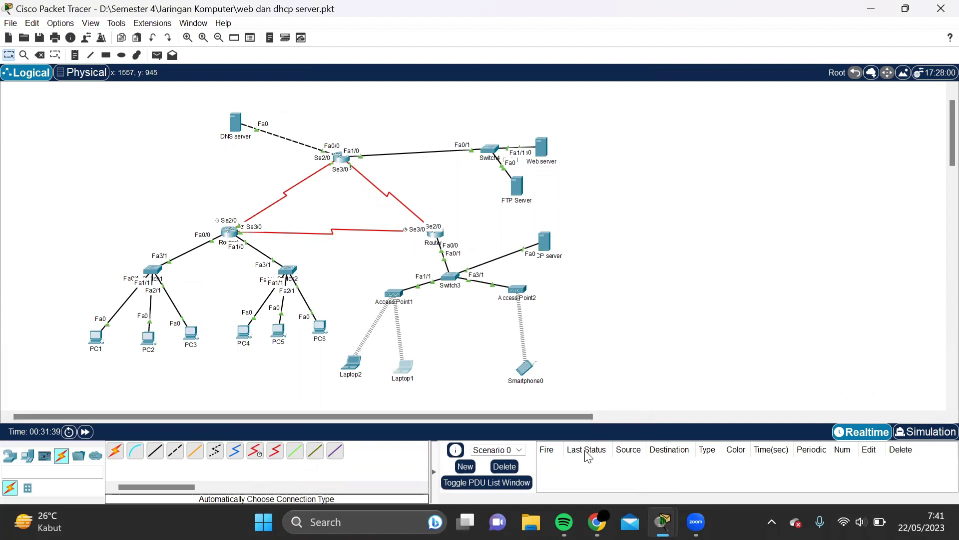
# - Switch to the presentation in Chrome and advance from the FTP server diagram to the "Apa Itu Mail Server?" slide
pyautogui.press('super+Tab')
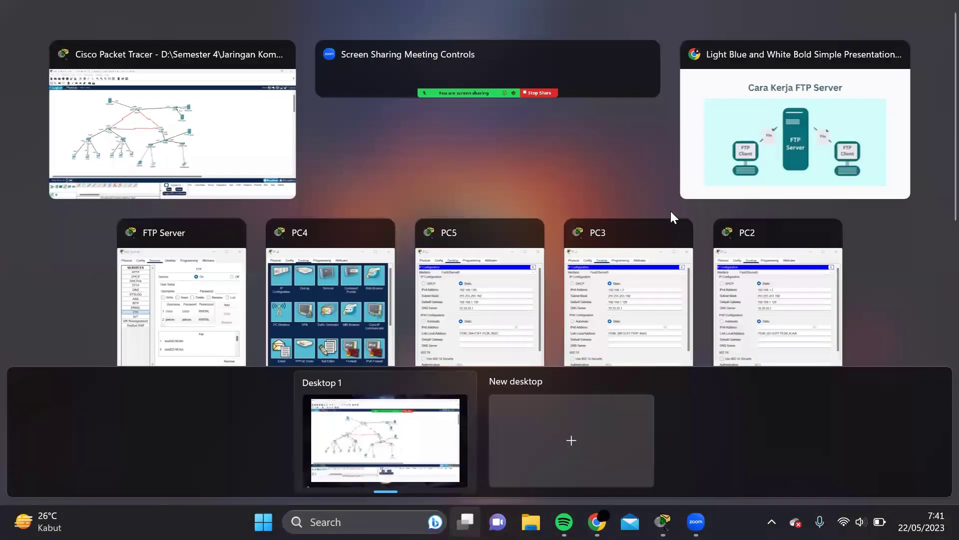
pyautogui.click(779, 123)
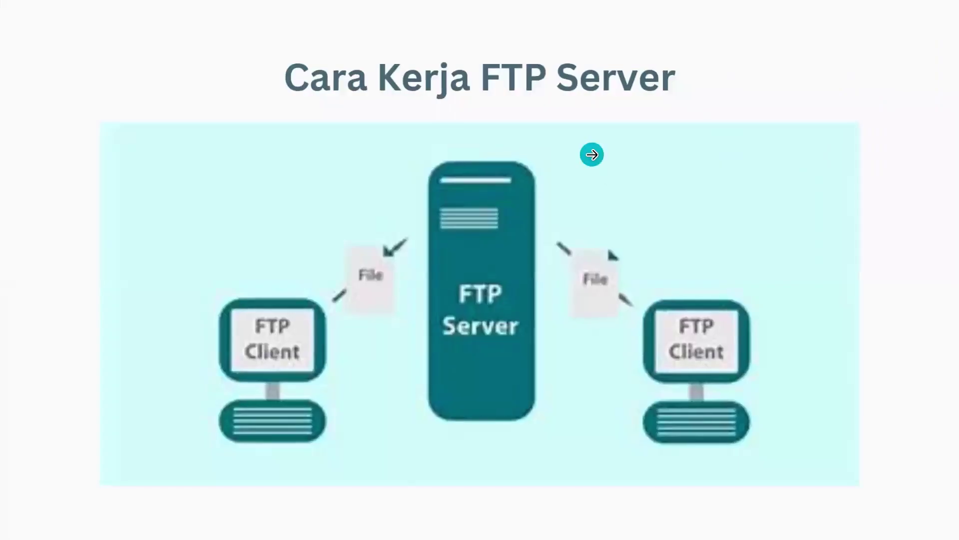
pyautogui.click(591, 155)
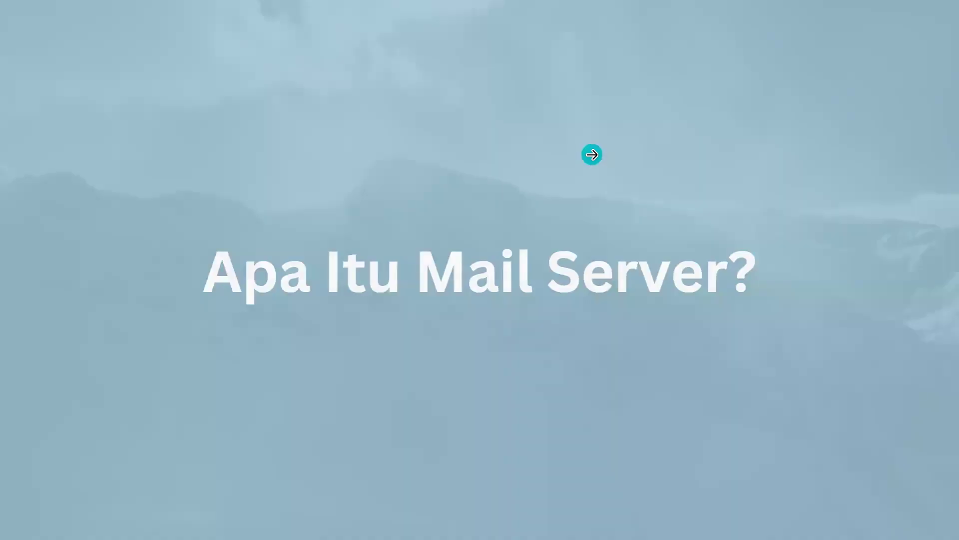
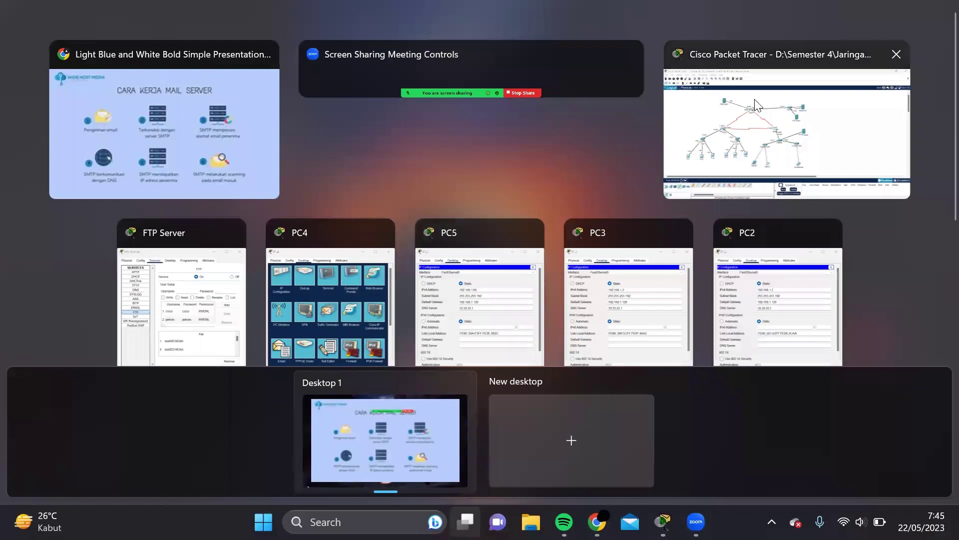
# - Switch to the Packet Tracer workspace and place a new Server-PT above the switch that serves the web and FTP servers
pyautogui.click(759, 103)
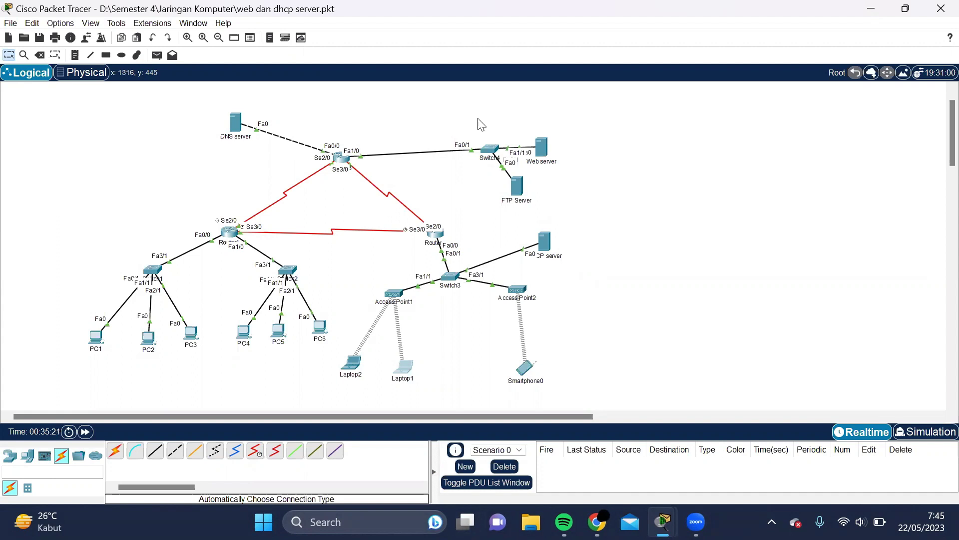
pyautogui.click(9, 456)
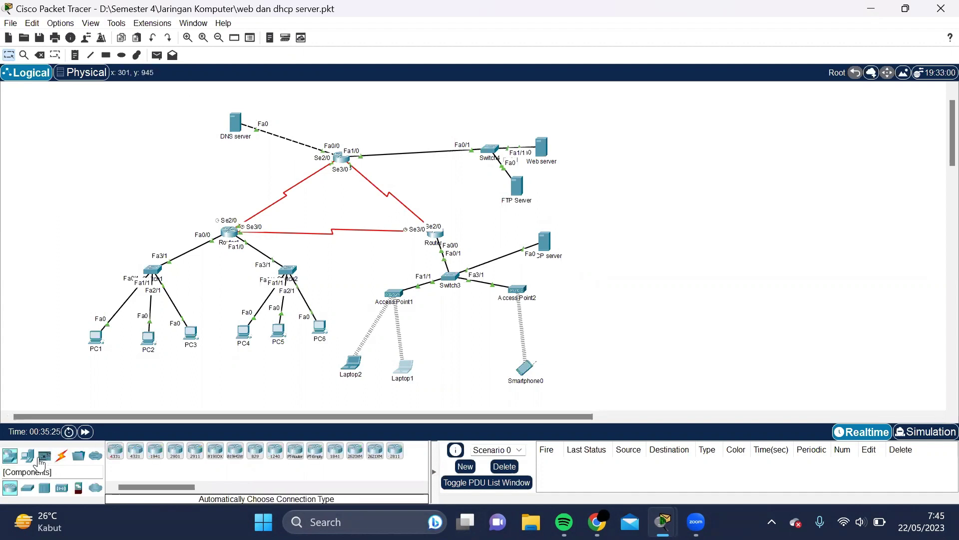
pyautogui.click(32, 461)
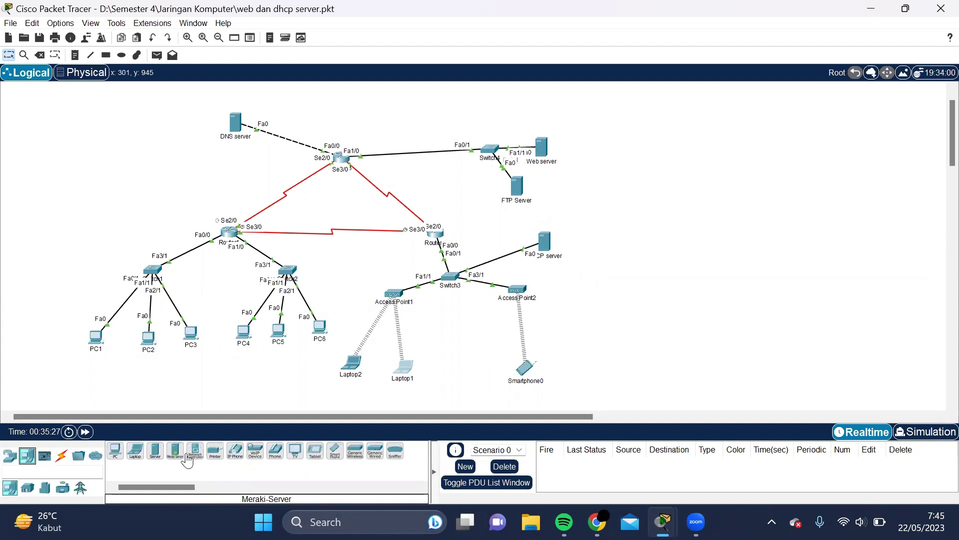
pyautogui.click(160, 456)
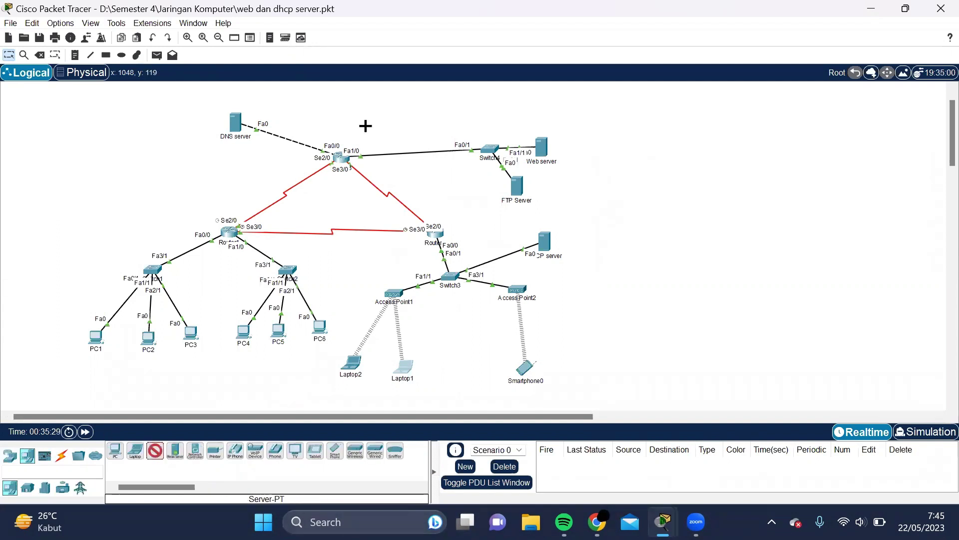
pyautogui.click(477, 109)
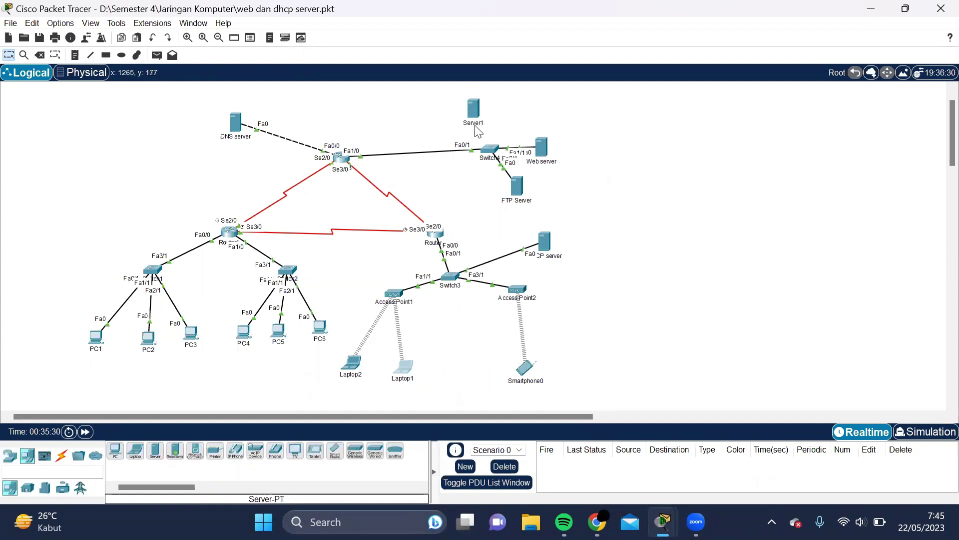
# - Rename the newly placed server as Mail Server
pyautogui.click(477, 127)
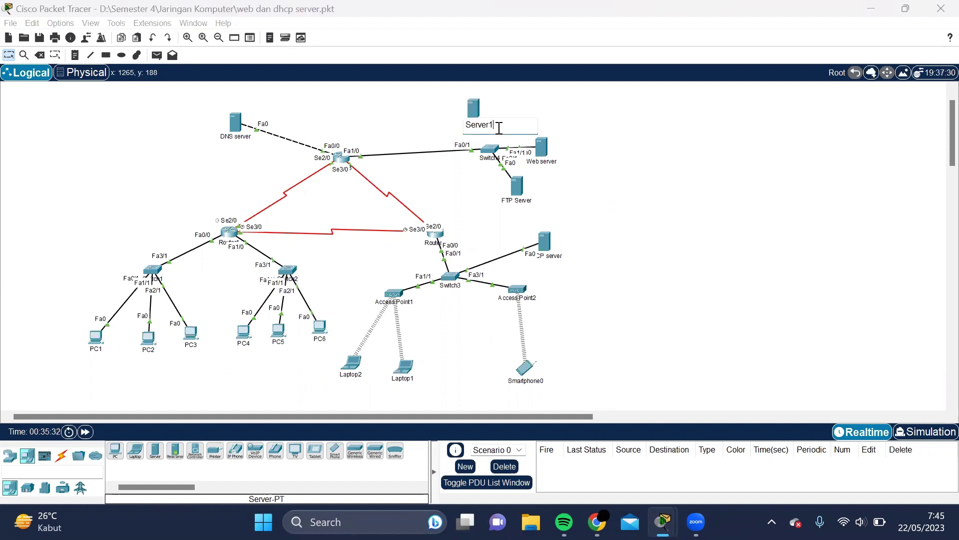
pyautogui.press('BackSpace')
pyautogui.write('MA')
pyautogui.press('BackSpace')
pyautogui.write('ail')
pyautogui.press('Return')
pyautogui.press('BackSpace')
pyautogui.click(454, 128)
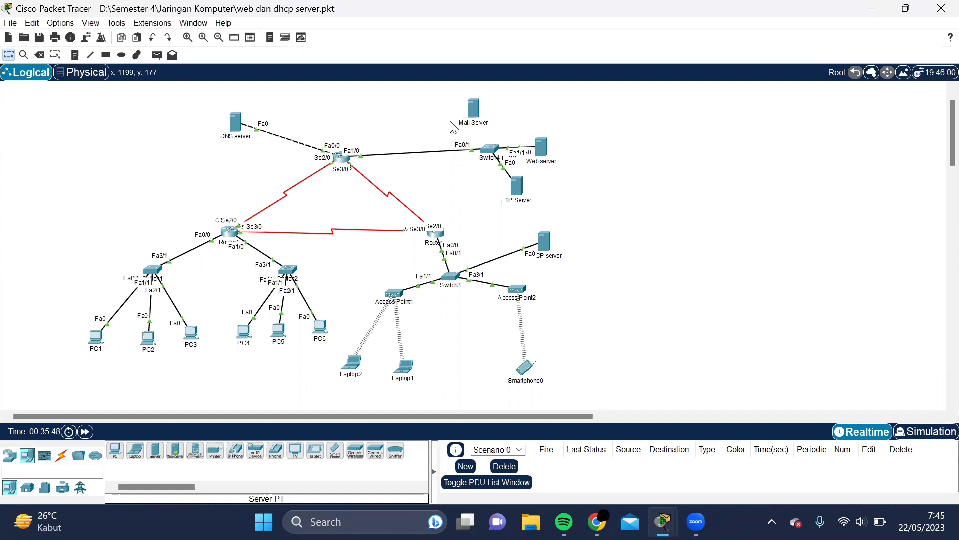
# - Cable the Mail Server to the switch shared by the web and FTP servers, using the automatic connection type
pyautogui.click(61, 458)
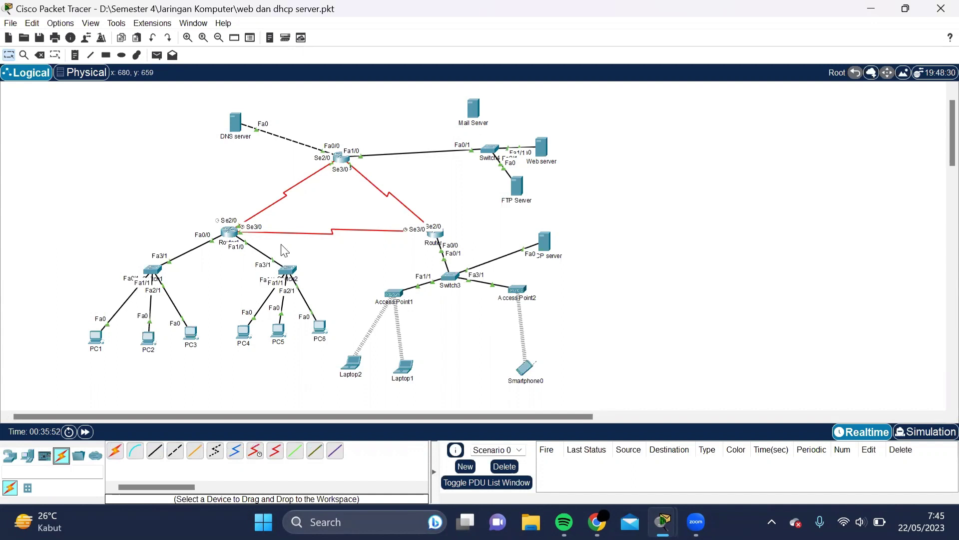
pyautogui.click(115, 451)
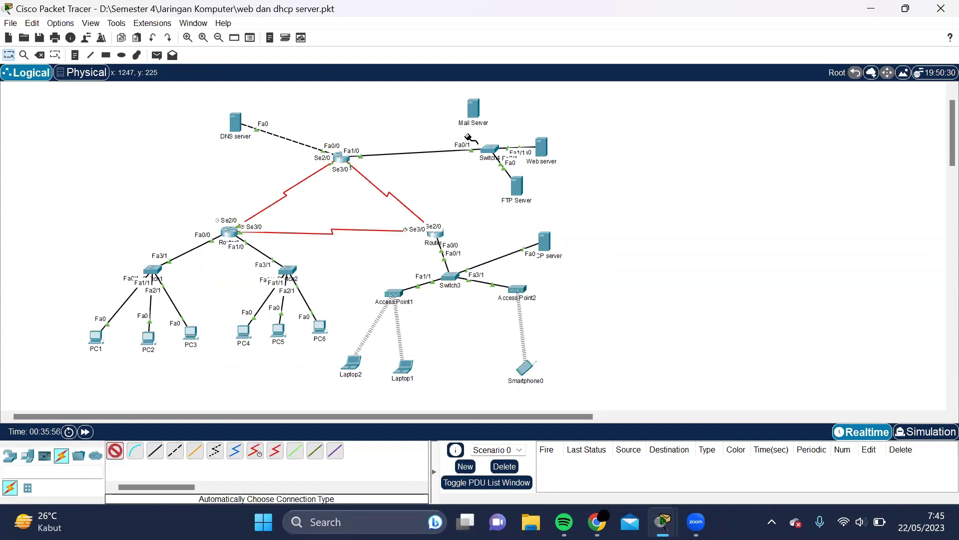
pyautogui.click(472, 111)
pyautogui.click(490, 149)
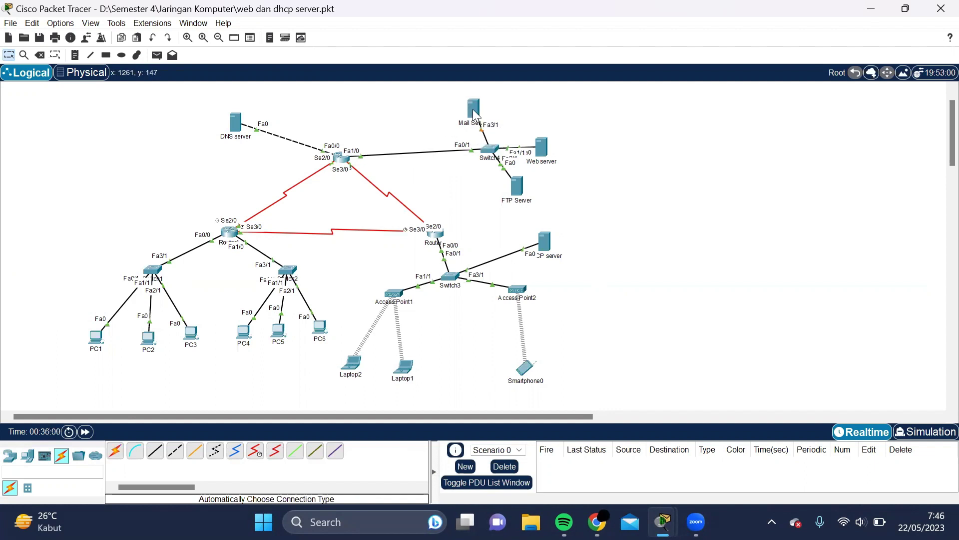
# - Give the Mail Server the static IPv4 address 43.43.43.4 with subnet mask 255.255.255.0
pyautogui.moveTo(473, 110)
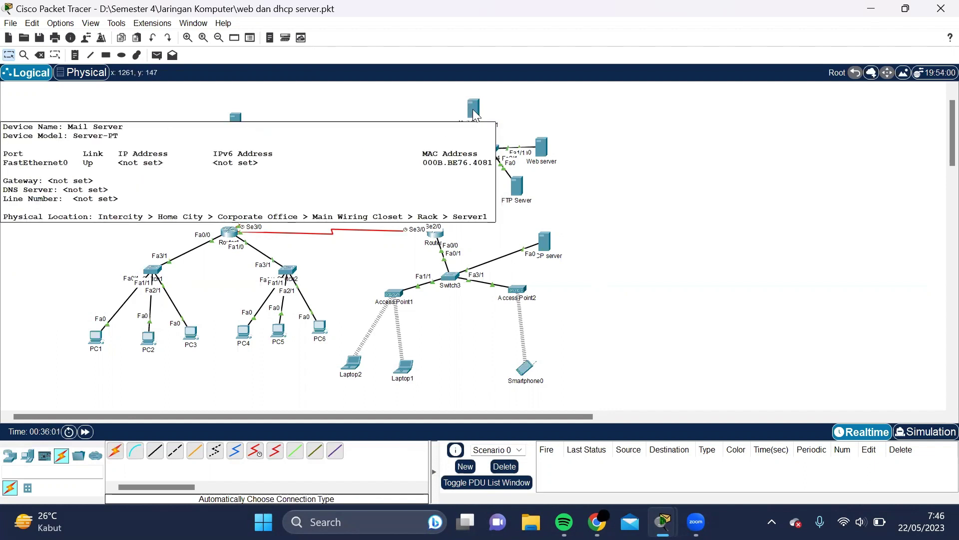
pyautogui.click(474, 111)
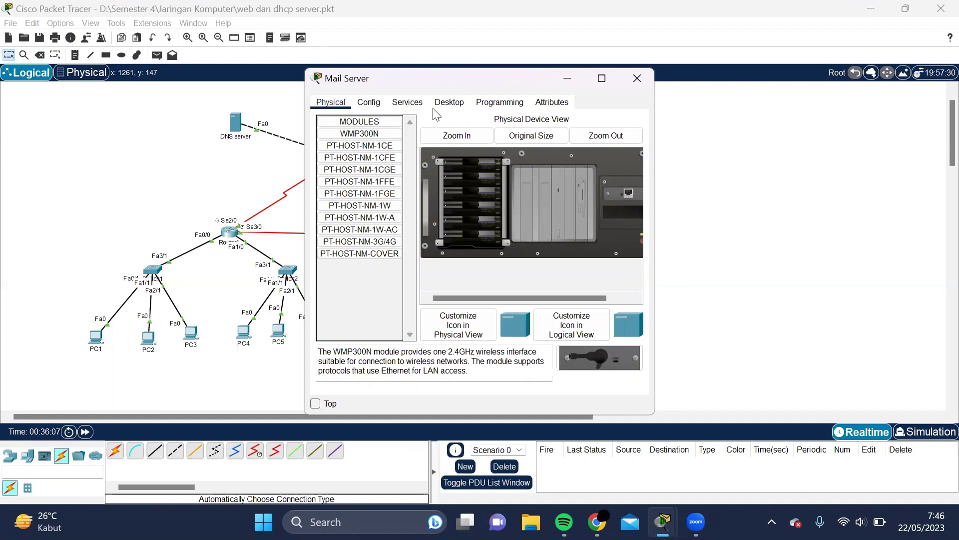
pyautogui.click(449, 103)
pyautogui.click(354, 137)
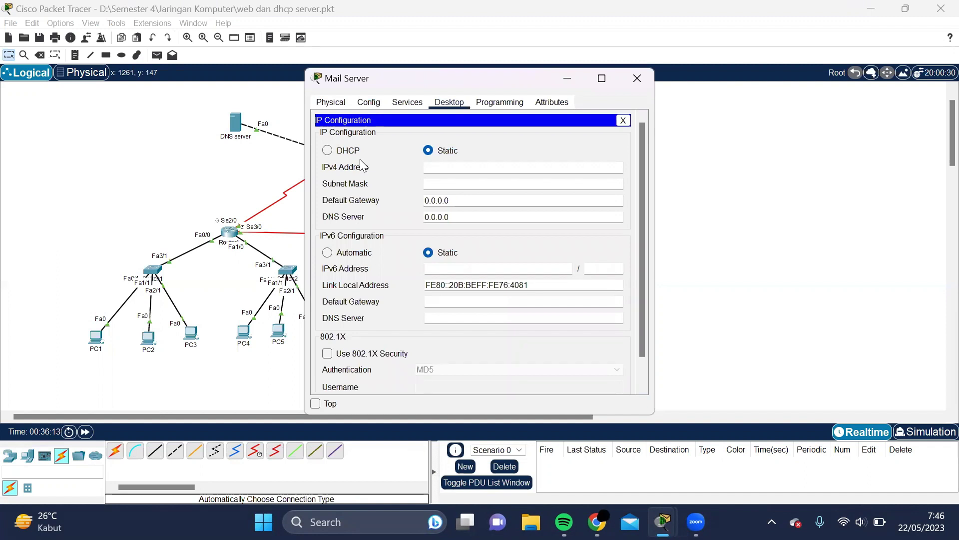
pyautogui.click(456, 170)
pyautogui.write('43.43.43.4')
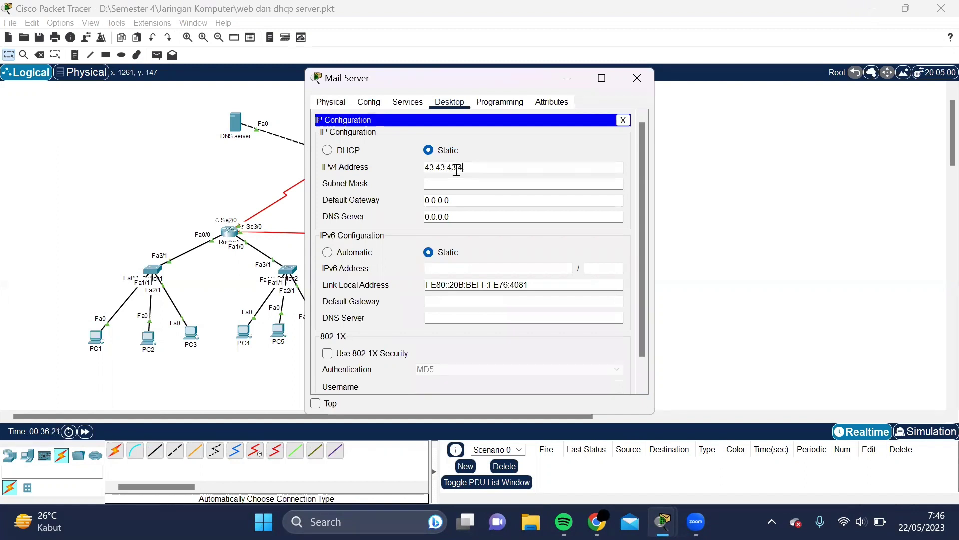
pyautogui.click(461, 185)
pyautogui.press('BackSpace')
pyautogui.press('BackSpace')
pyautogui.press('BackSpace')
pyautogui.press('BackSpace')
pyautogui.press('BackSpace')
pyautogui.write('255.255.255.0')
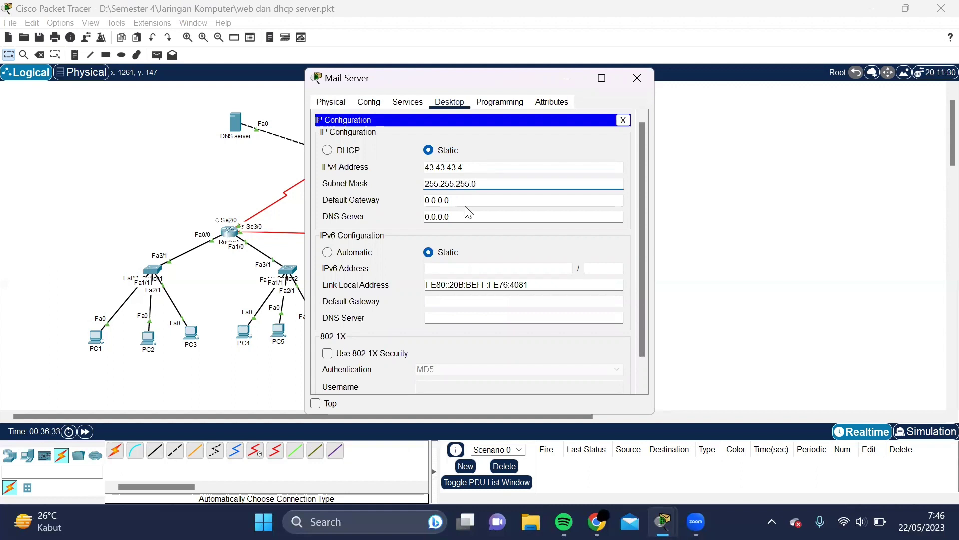
# - Set the Mail Server's default gateway to 43.43.43.3 and DNS server to 33.33.33.1, and close its window
pyautogui.moveTo(454, 203); pyautogui.dragTo(411, 201)
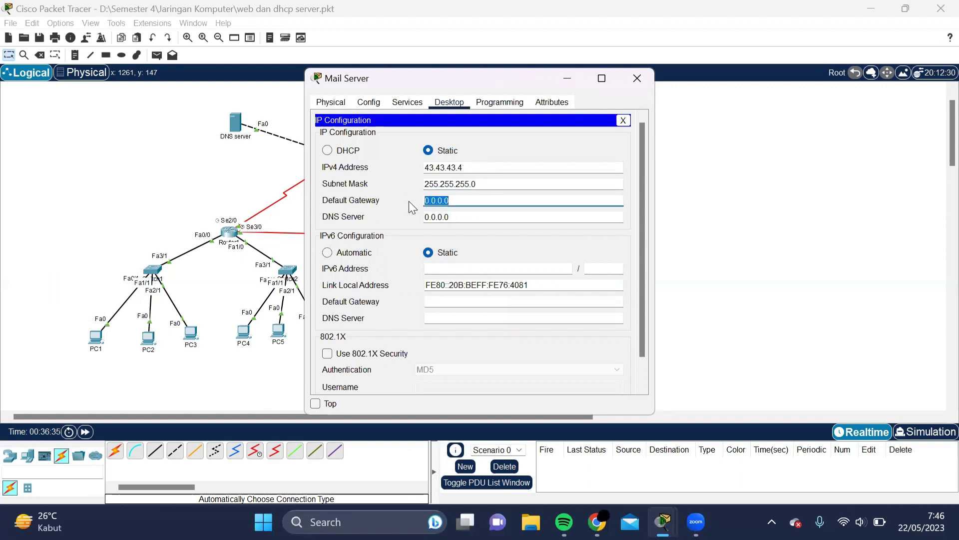
pyautogui.write('43.43.43.3')
pyautogui.moveTo(476, 217); pyautogui.dragTo(407, 215)
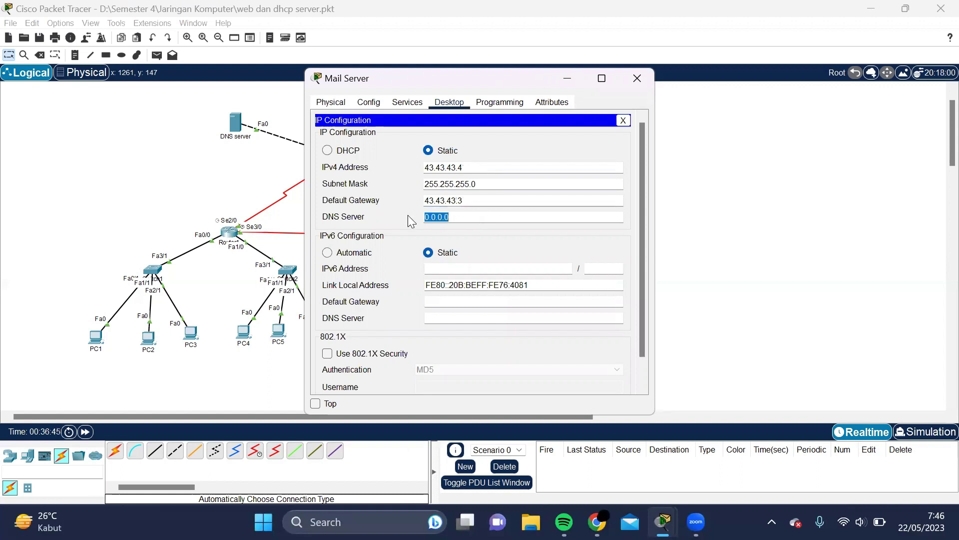
pyautogui.write('33.')
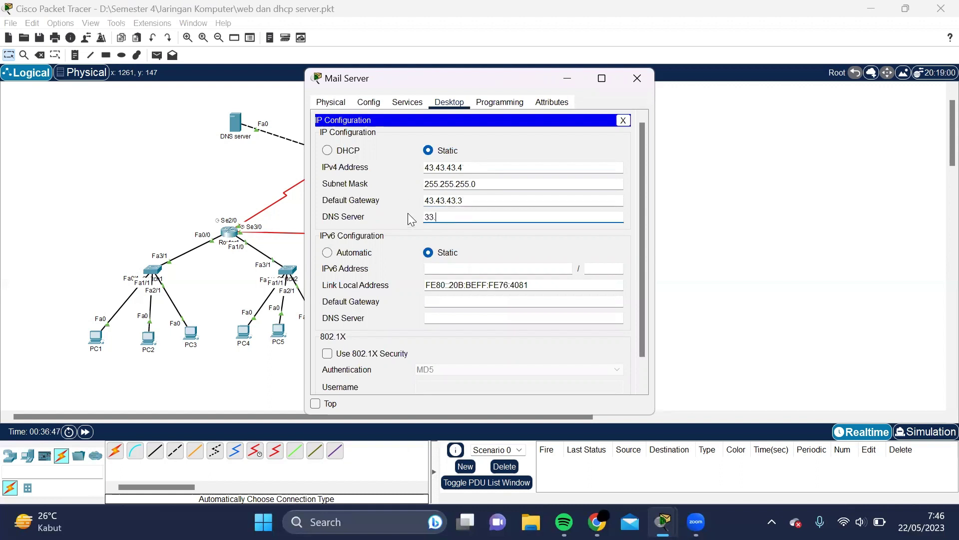
pyautogui.write('33.33.1')
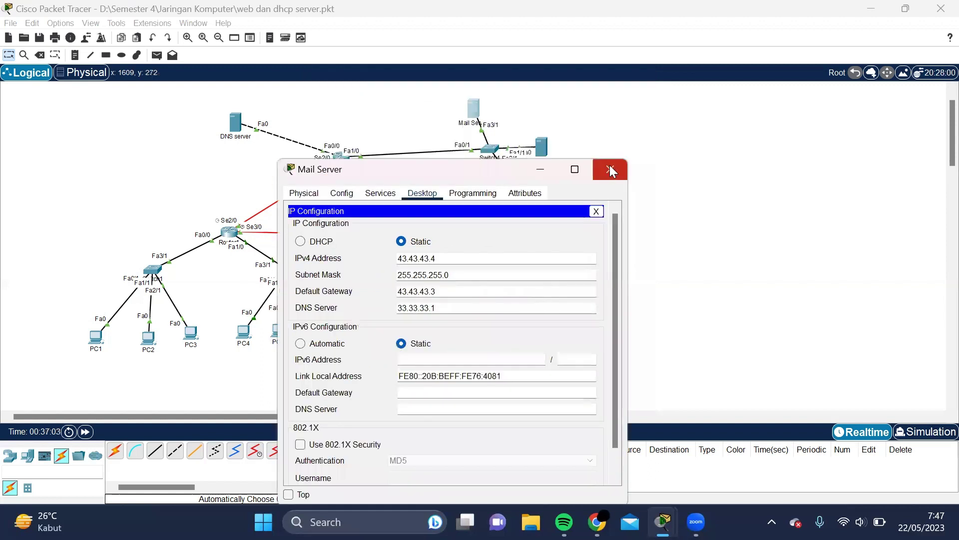
pyautogui.click(613, 167)
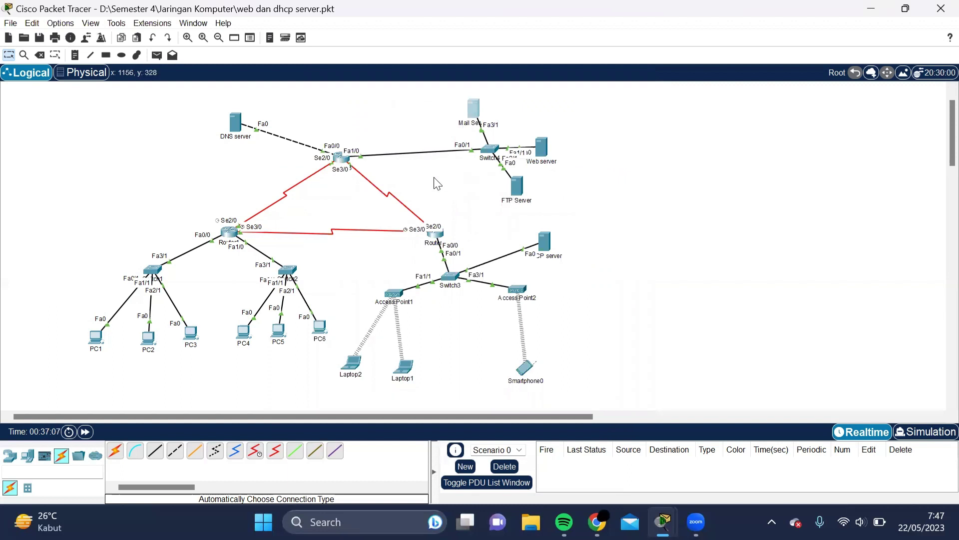
# - Add an A record for ftp.jarkom.com with address 43.43.43.2 to the DNS server's DNS service
pyautogui.click(238, 125)
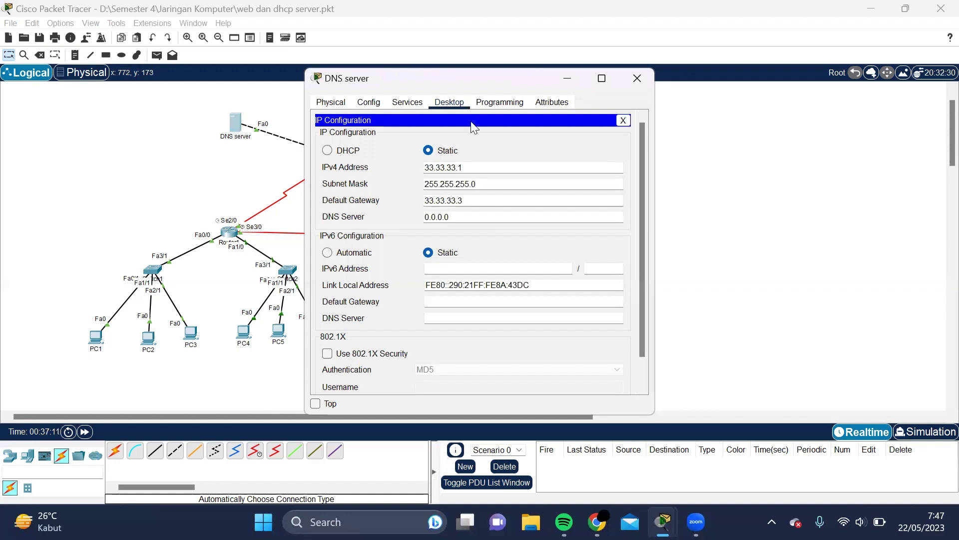
pyautogui.click(419, 103)
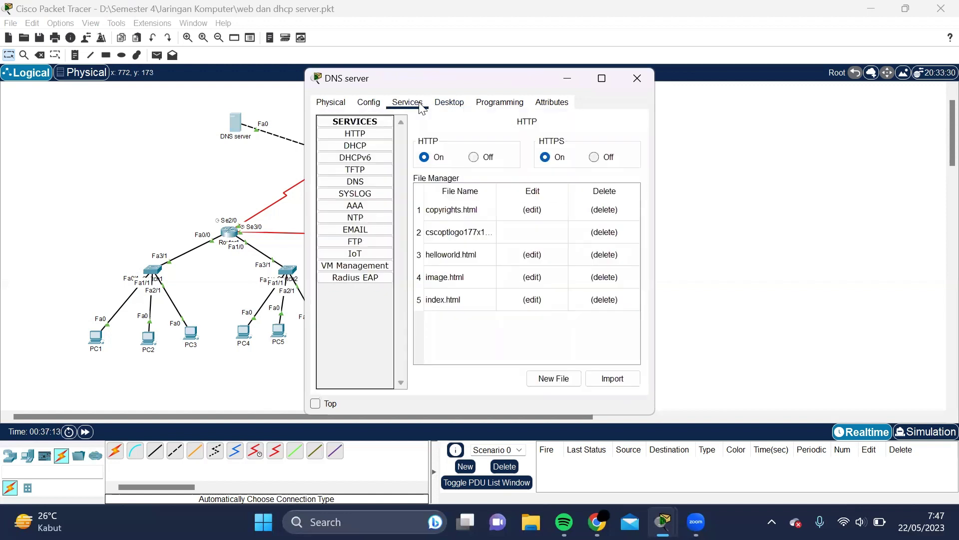
pyautogui.click(353, 182)
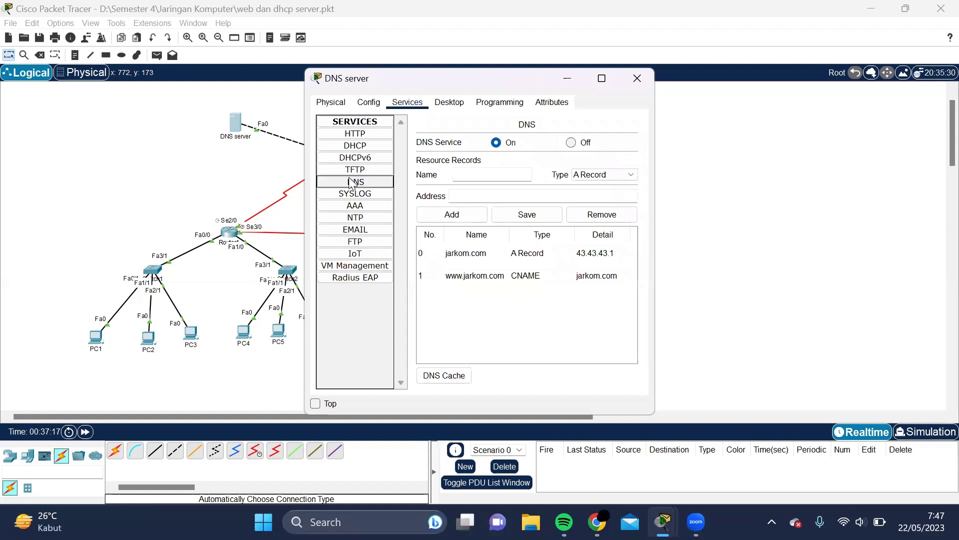
pyautogui.click(490, 171)
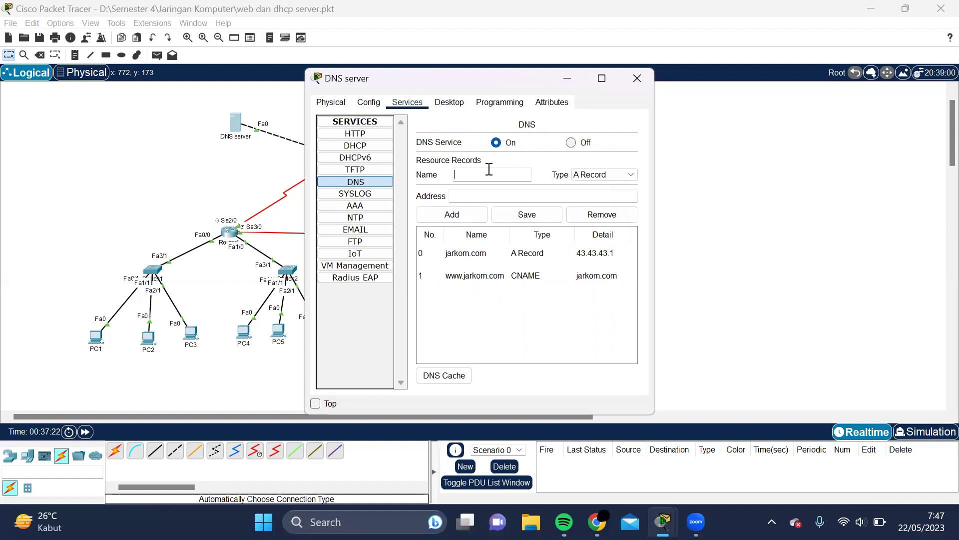
pyautogui.write('ftp.jarkom.com')
pyautogui.click(504, 198)
pyautogui.write('43.43.43.4')
pyautogui.press('BackSpace')
pyautogui.write('2')
pyautogui.click(475, 217)
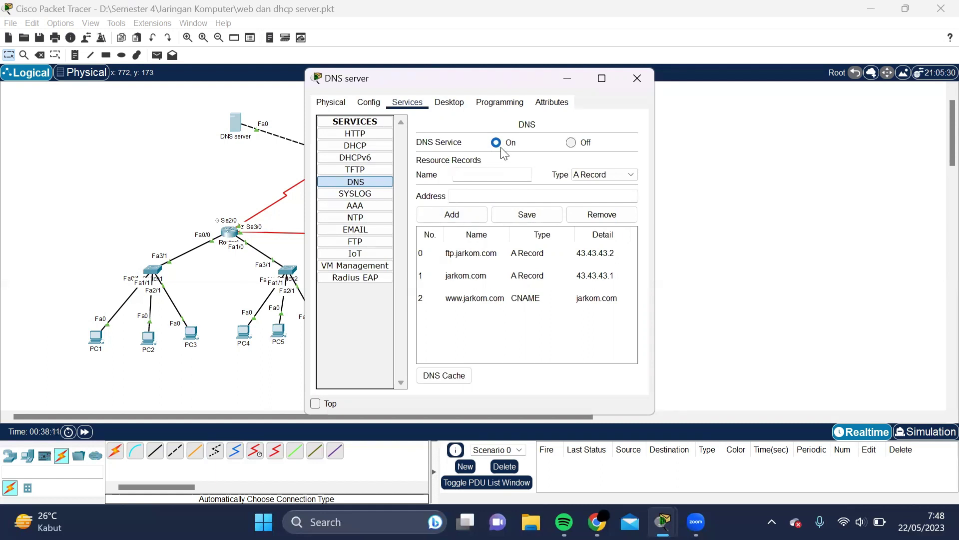
# - Add an A record for mailku.com with address 43.43.43.4 to the DNS service and close the DNS server window
pyautogui.click(480, 175)
pyautogui.write('ma')
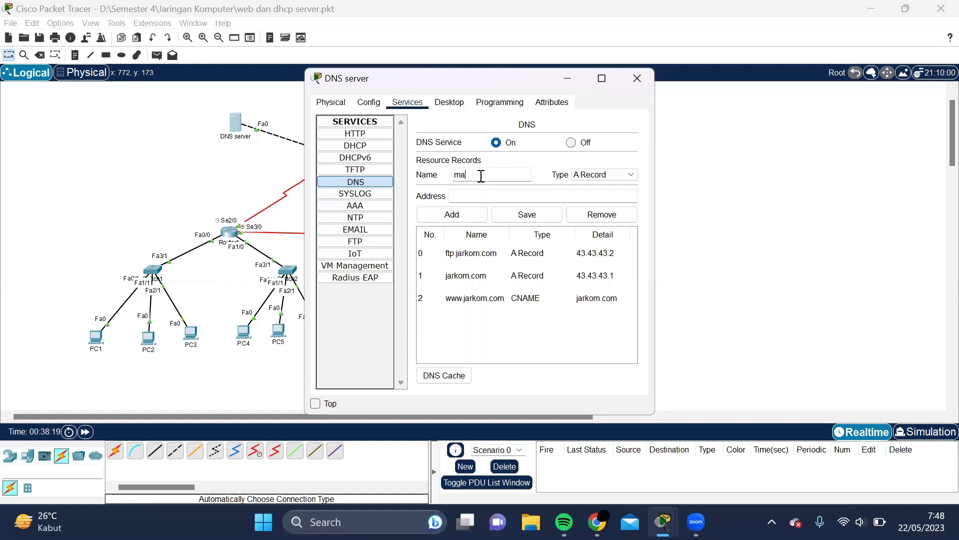
pyautogui.write('ilku')
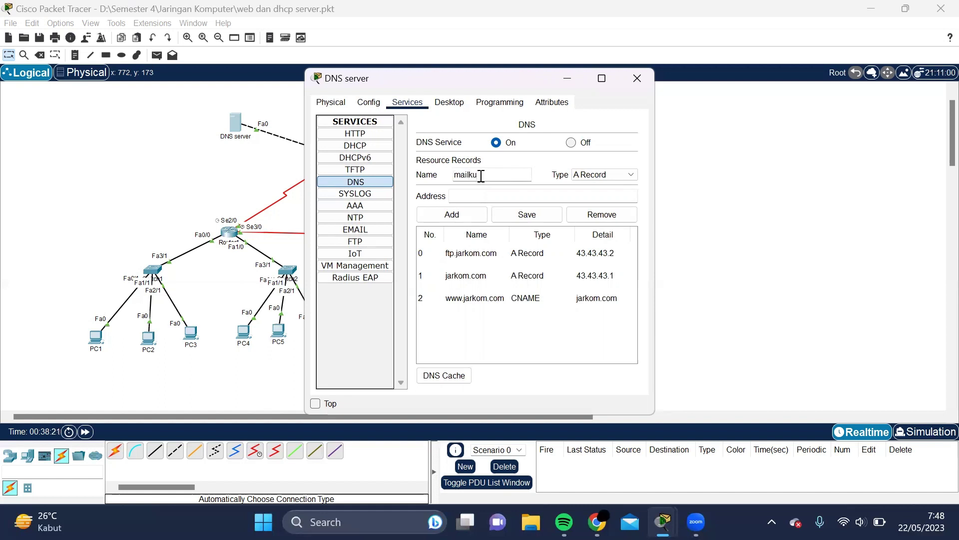
pyautogui.write('.co')
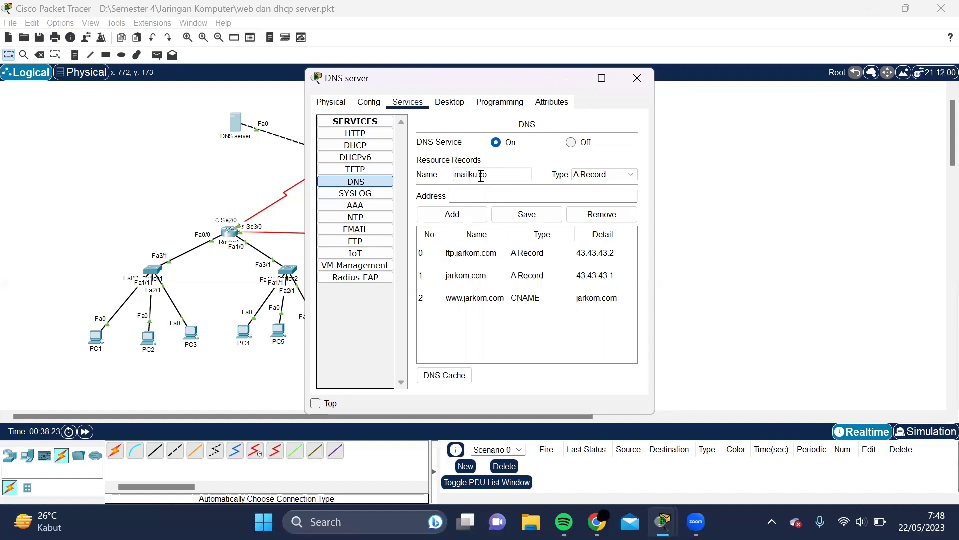
pyautogui.write('m')
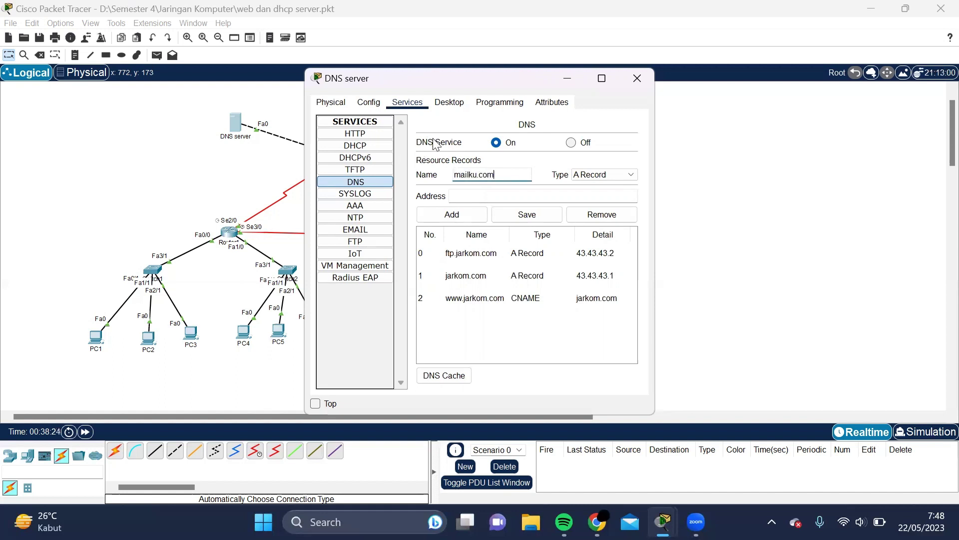
pyautogui.click(460, 195)
pyautogui.write('43')
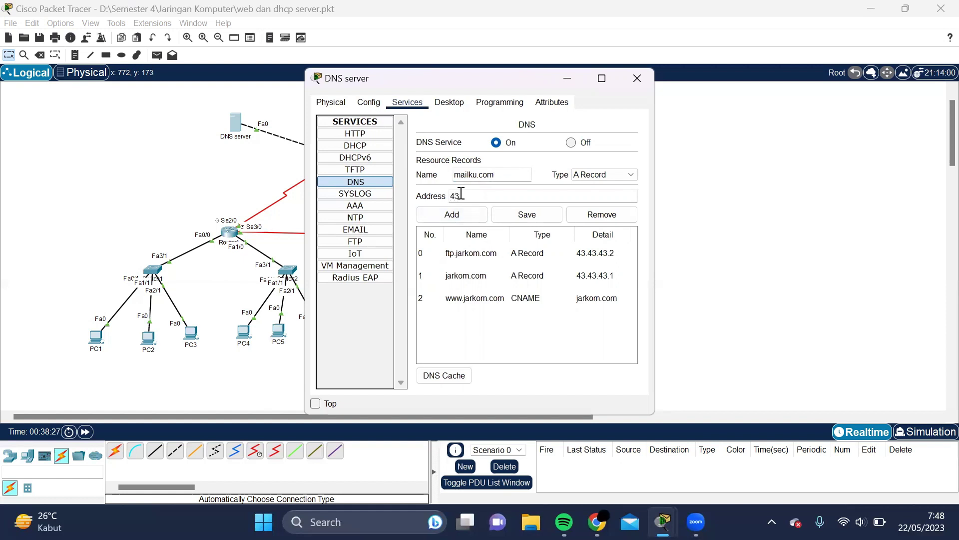
pyautogui.write('.43.43.4')
pyautogui.click(468, 211)
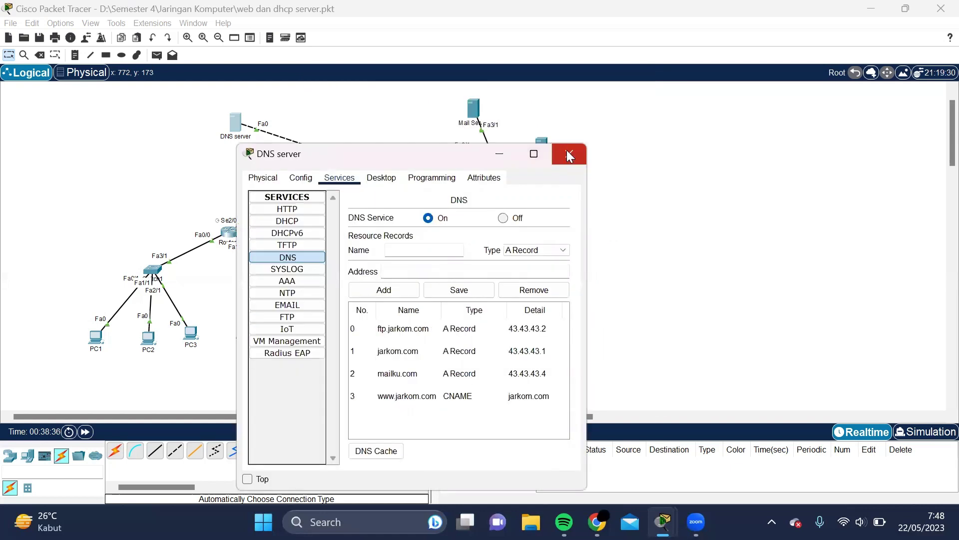
pyautogui.click(569, 154)
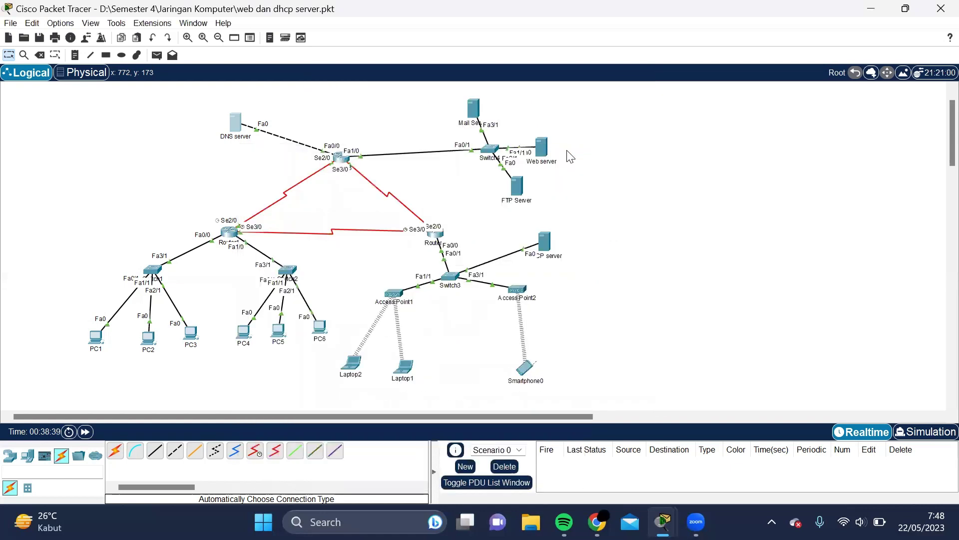
# - Try to ping the Mail Server at 43.43.43.4 from PC1's command prompt, and close the PC1 window
pyautogui.click(96, 340)
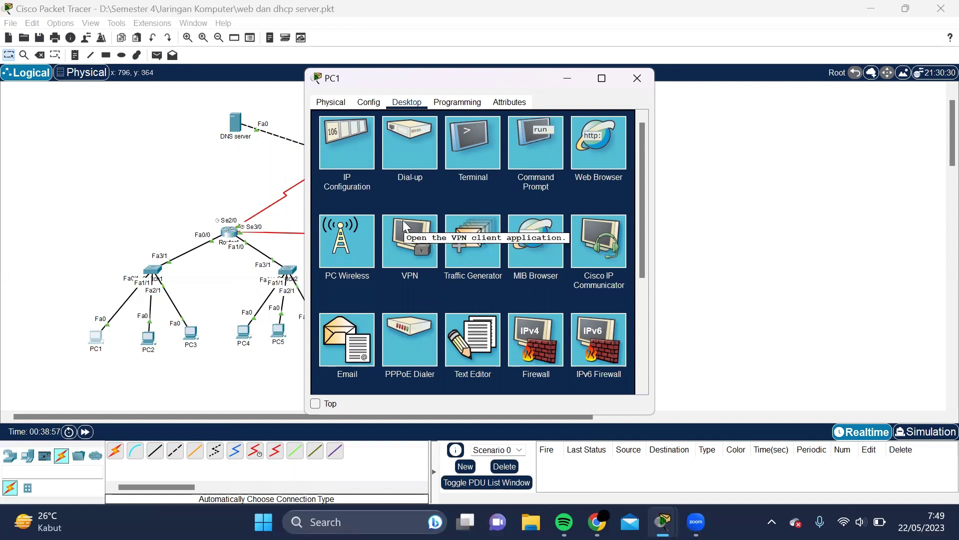
pyautogui.click(528, 156)
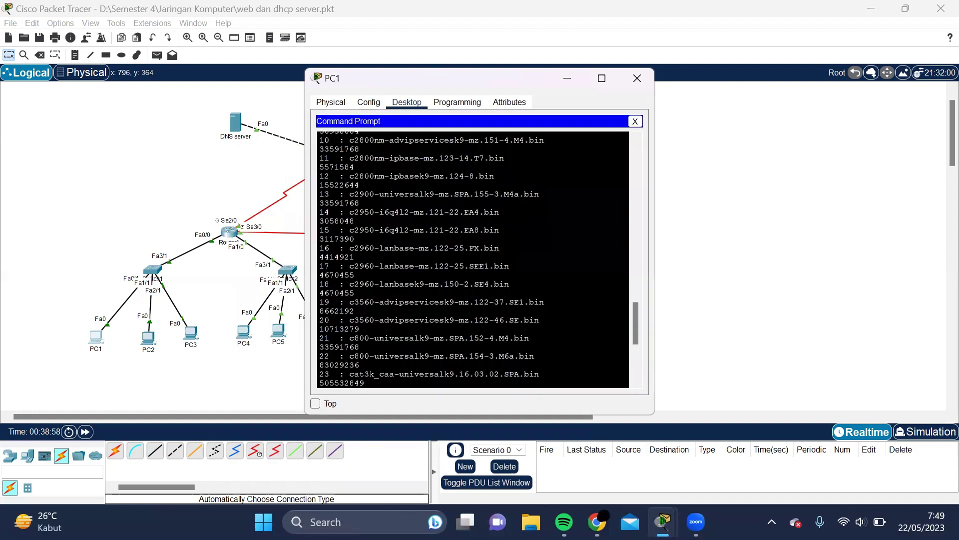
pyautogui.scroll(-7, 473, 260)
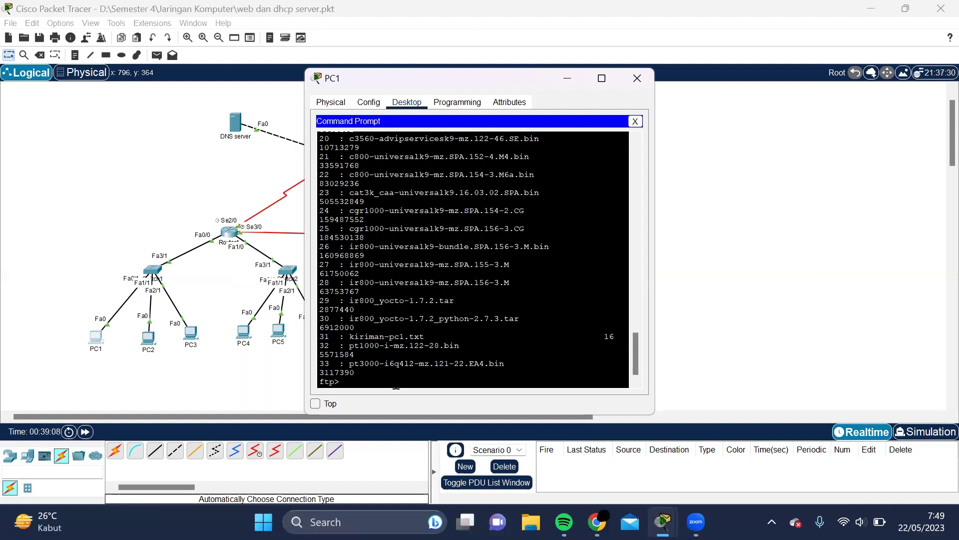
pyautogui.write('ping 43.43.43.4')
pyautogui.press('Return')
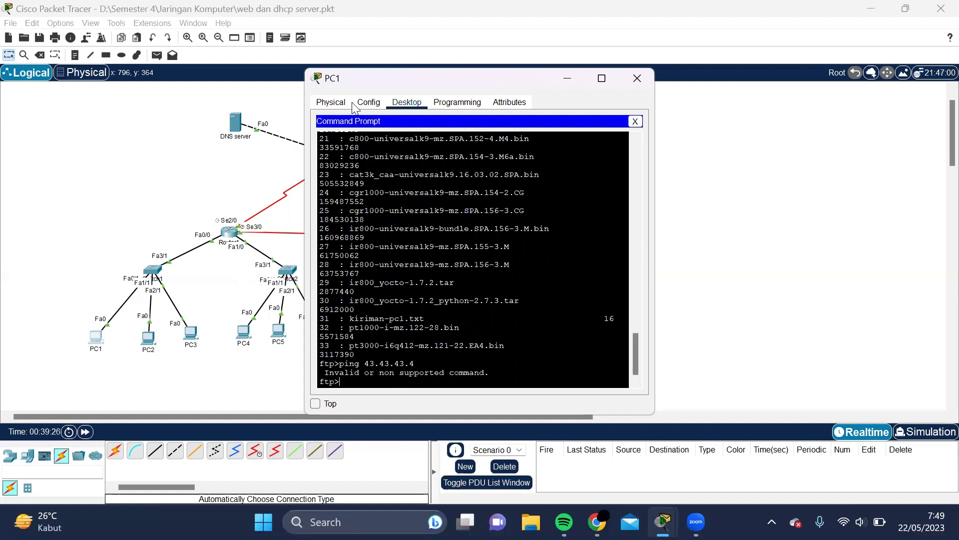
pyautogui.moveTo(479, 78); pyautogui.dragTo(405, 100)
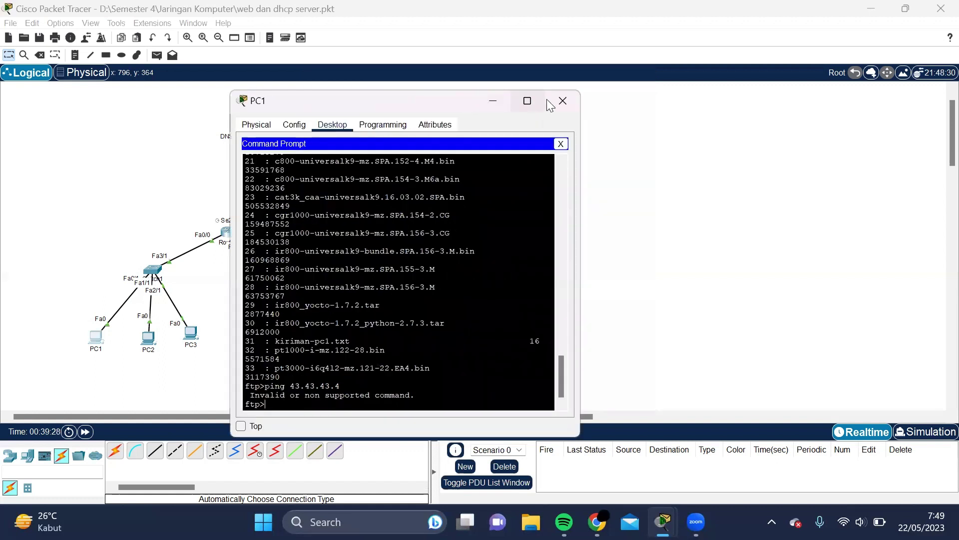
pyautogui.click(560, 143)
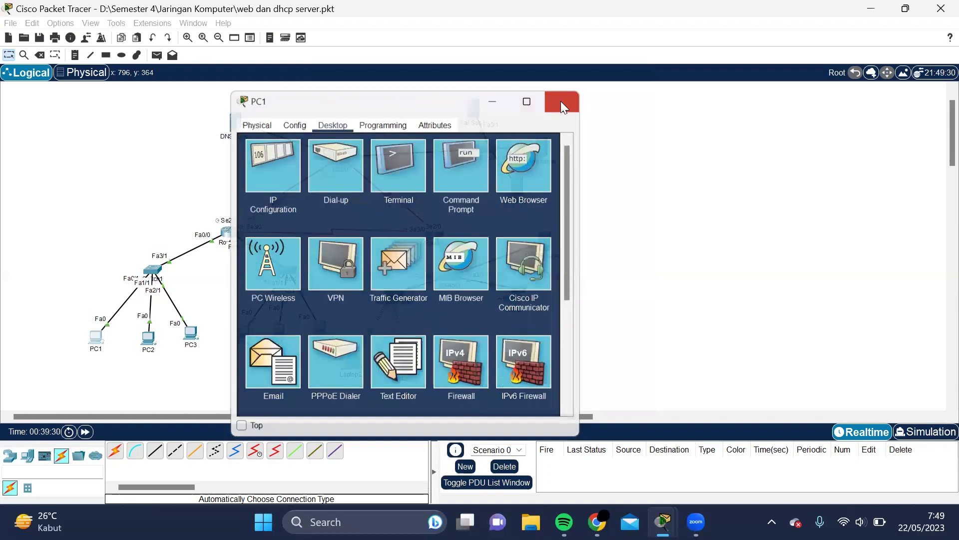
pyautogui.click(563, 101)
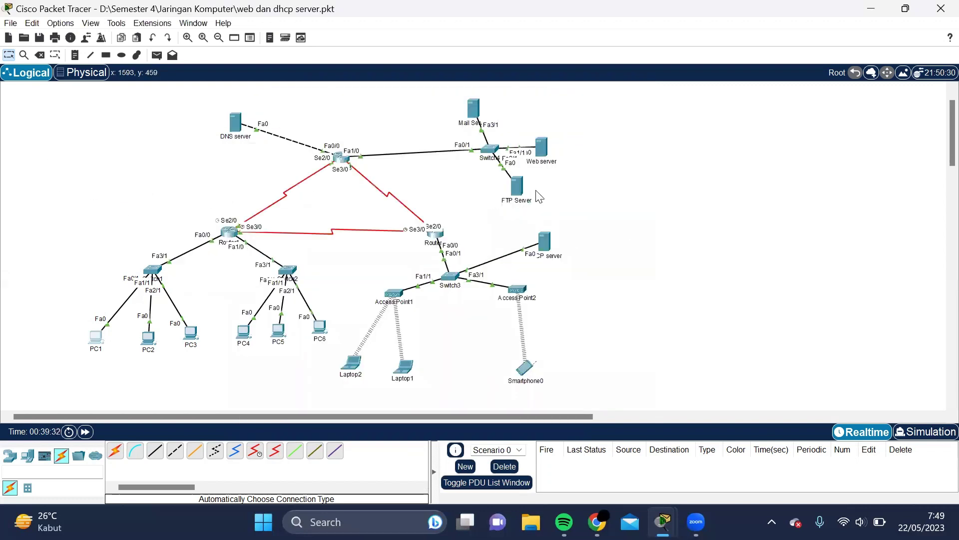
# - Review the Mail Server's IP configuration and close its window
pyautogui.click(472, 113)
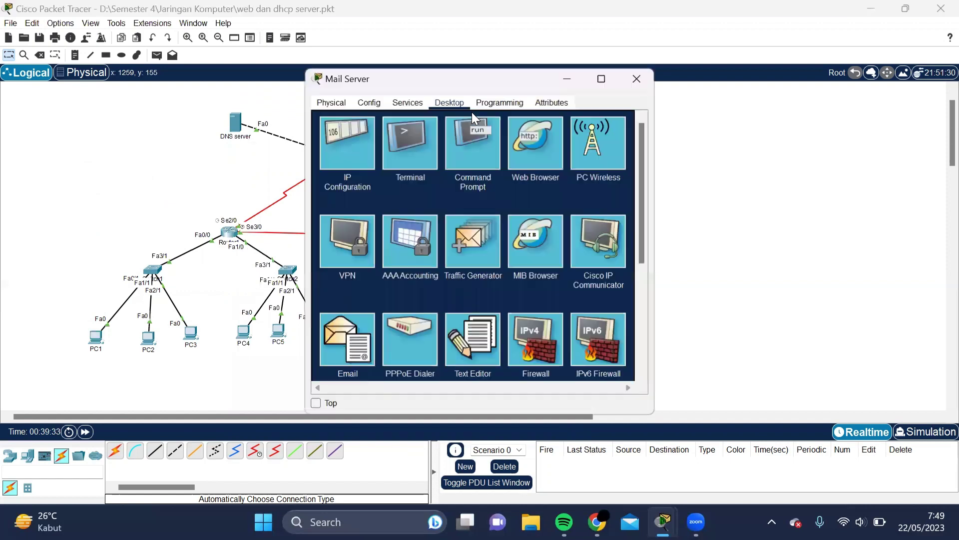
pyautogui.click(352, 144)
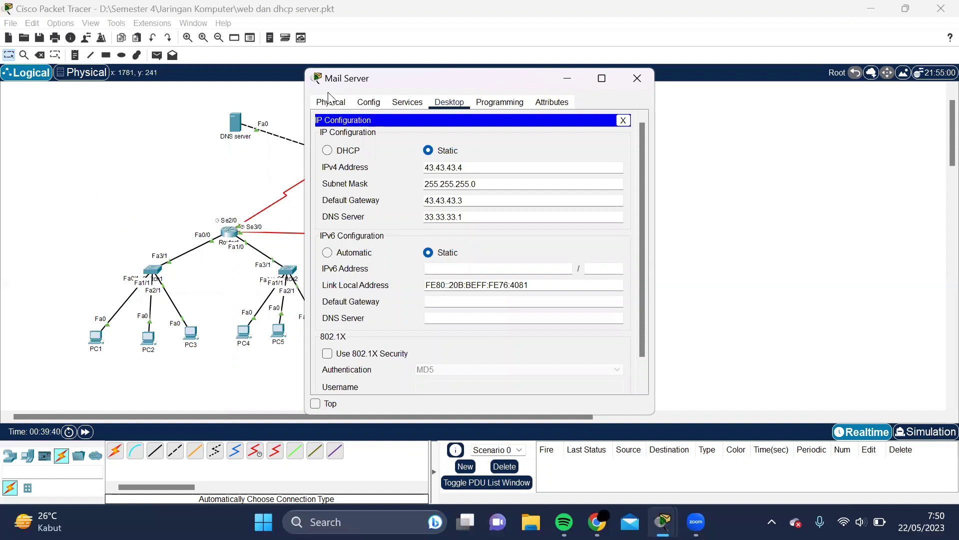
pyautogui.moveTo(330, 79); pyautogui.dragTo(329, 163)
pyautogui.click(637, 162)
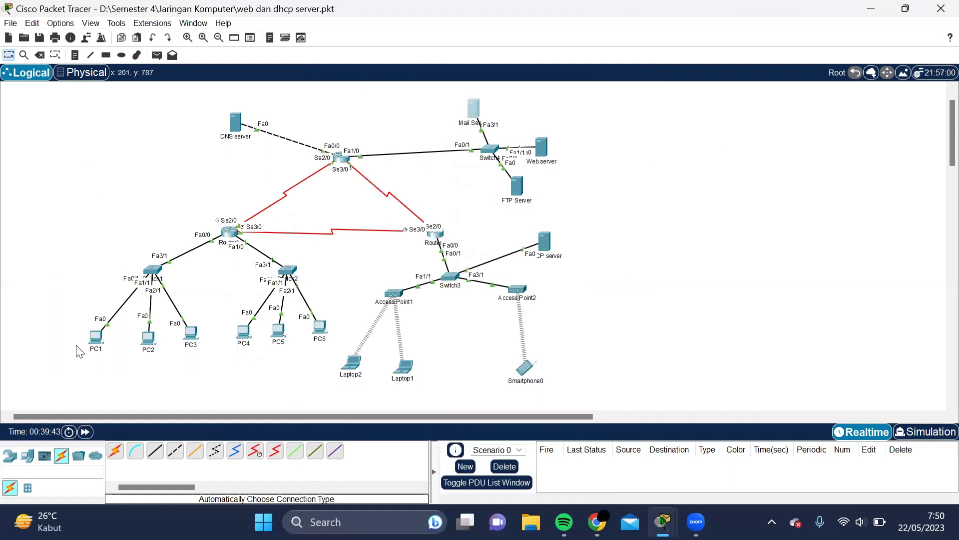
# - Reopen PC1's command prompt and retry the ping to 43.43.43.4
pyautogui.click(96, 344)
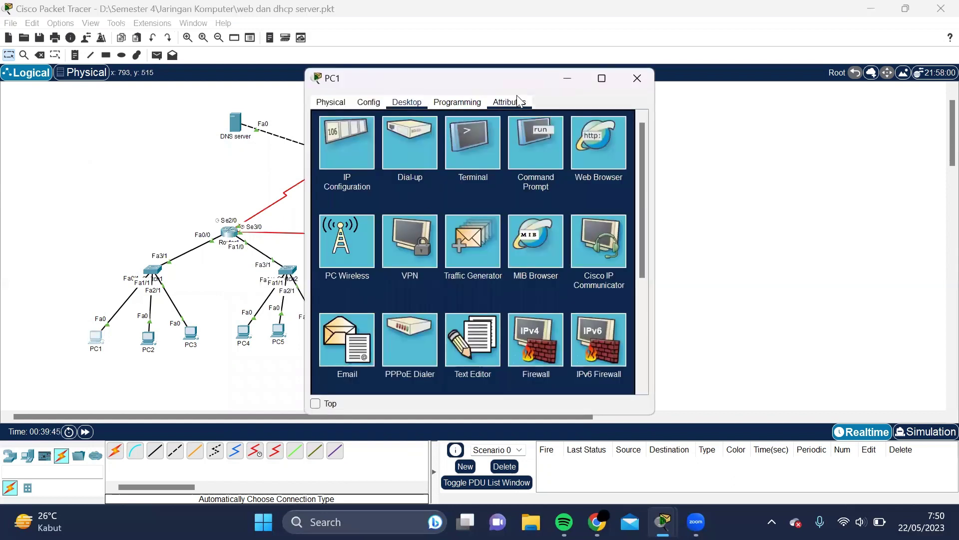
pyautogui.click(545, 142)
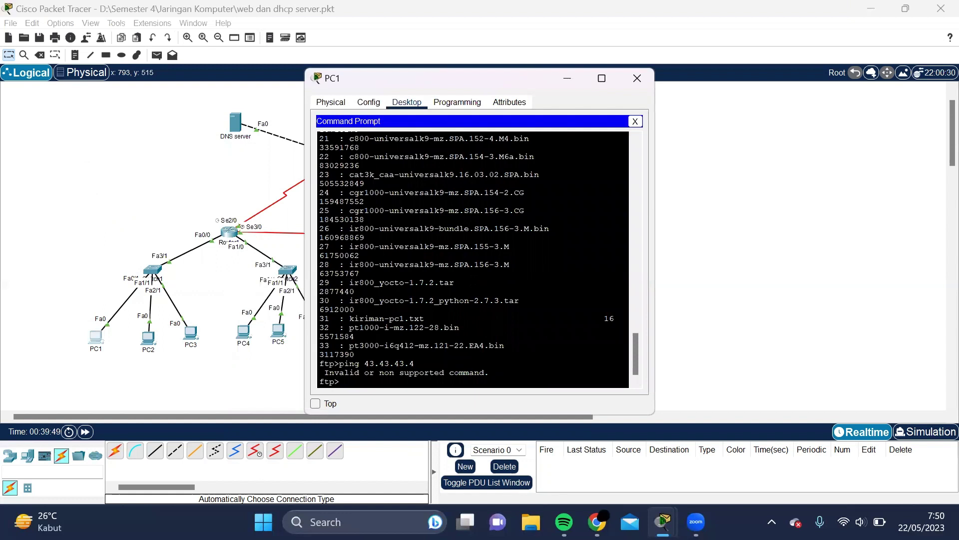
pyautogui.write('ping 43.43')
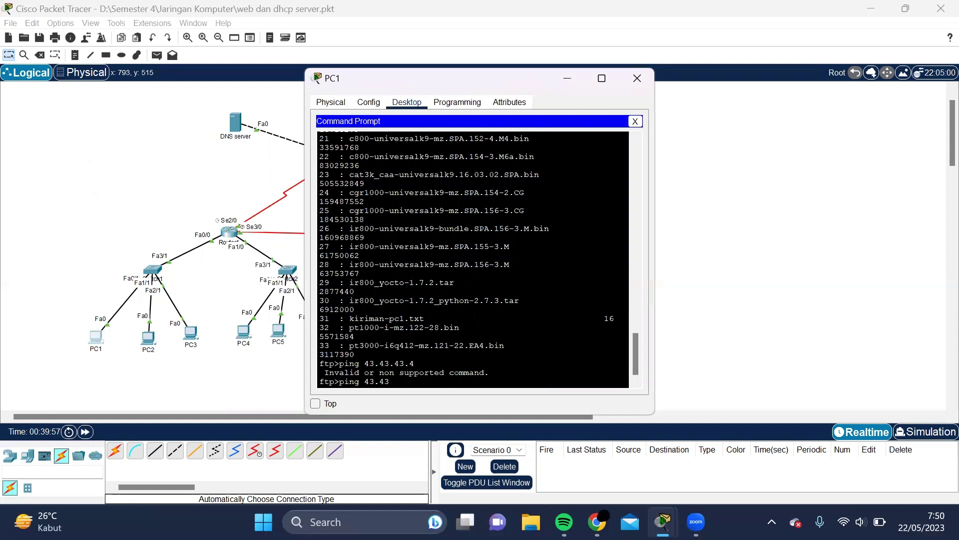
pyautogui.write('.43.4')
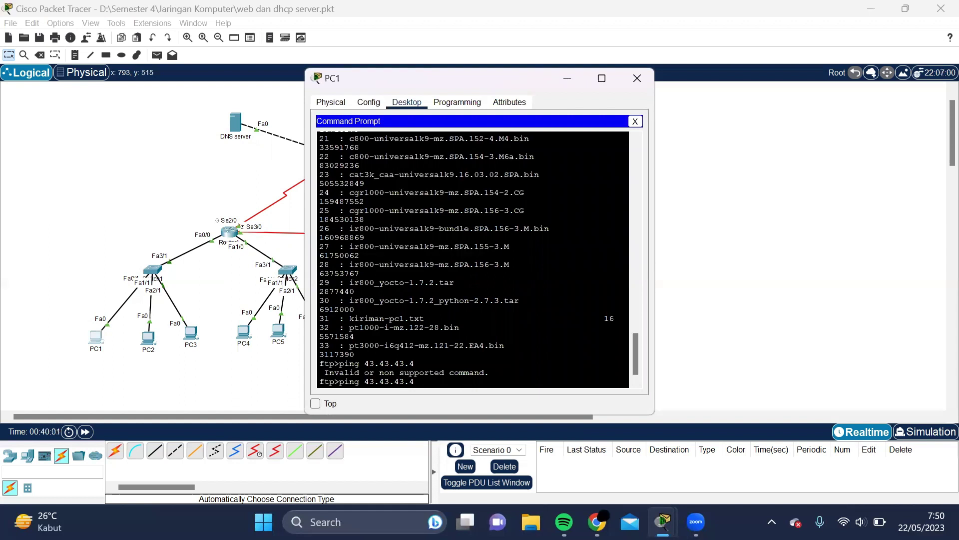
pyautogui.press('Return')
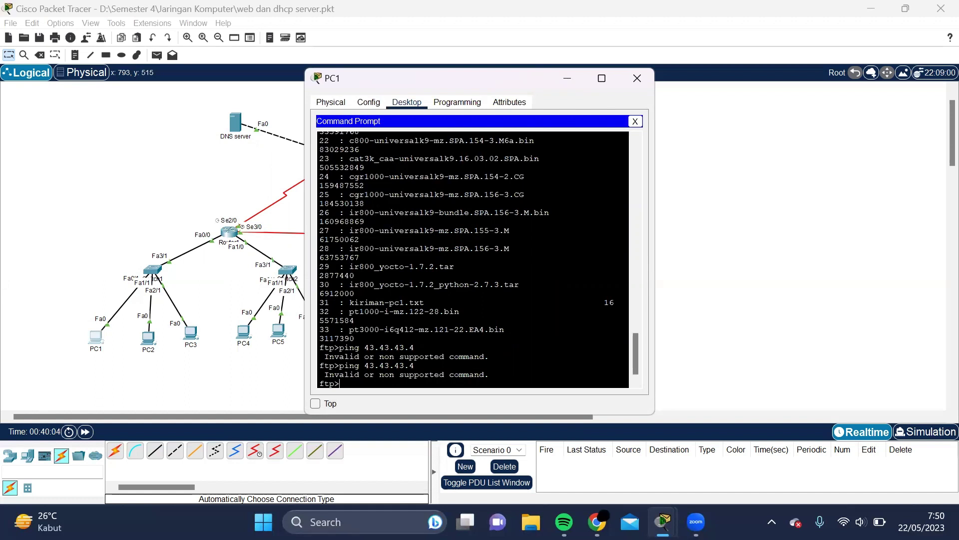
pyautogui.scroll(7, 388, 187)
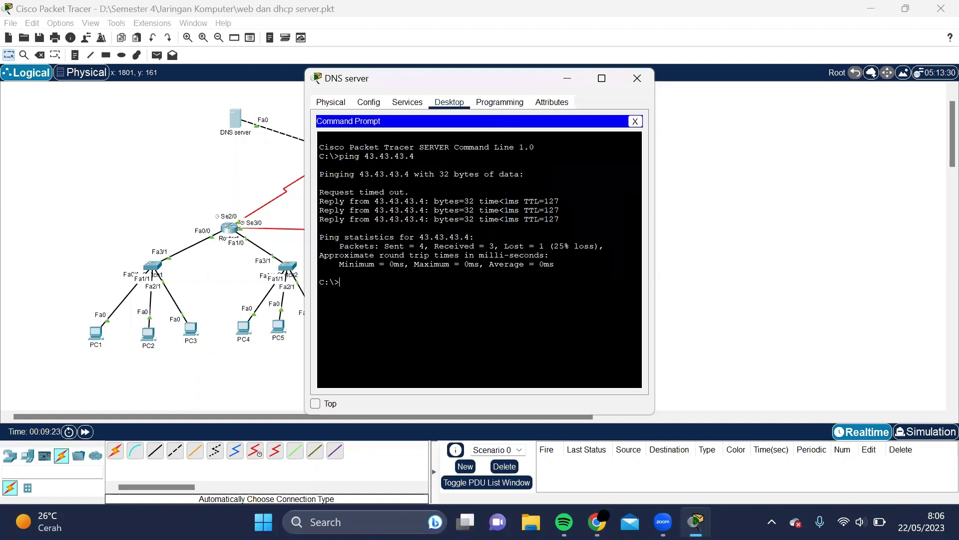
# - Ping the Mail Server at 43.43.43.4 from the DNS server's command prompt
pyautogui.write('ping 43.43.43.3')
pyautogui.press('BackSpace')
pyautogui.write('4')
pyautogui.press('Return')
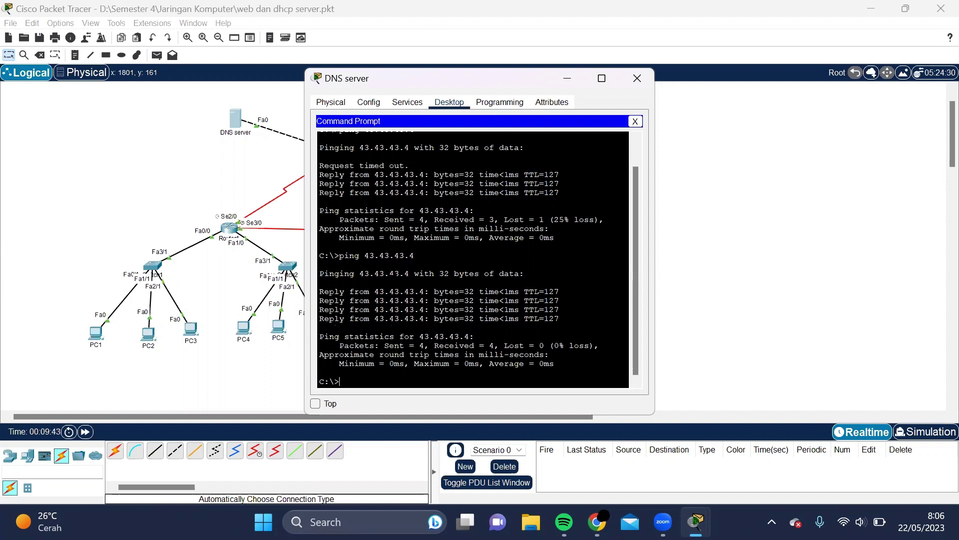
# - Try to resolve mailku.com with nslookup twice from the DNS server's command prompt
pyautogui.write('nslookup mailku.com')
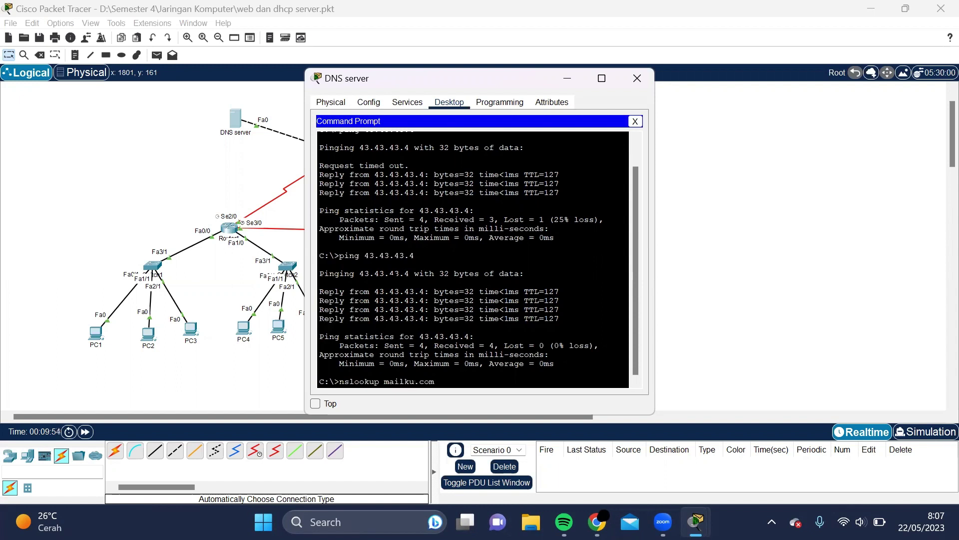
pyautogui.press('Return')
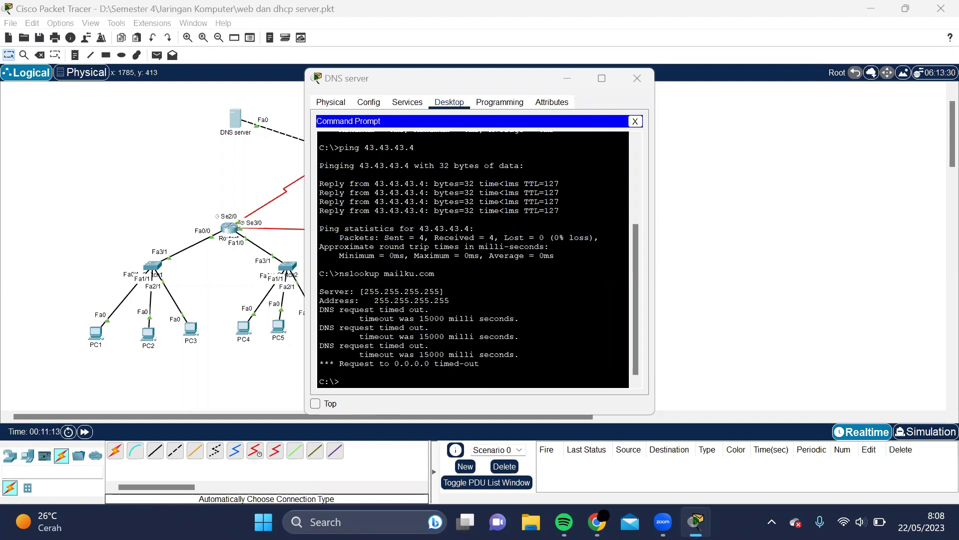
pyautogui.write('nslookup ma')
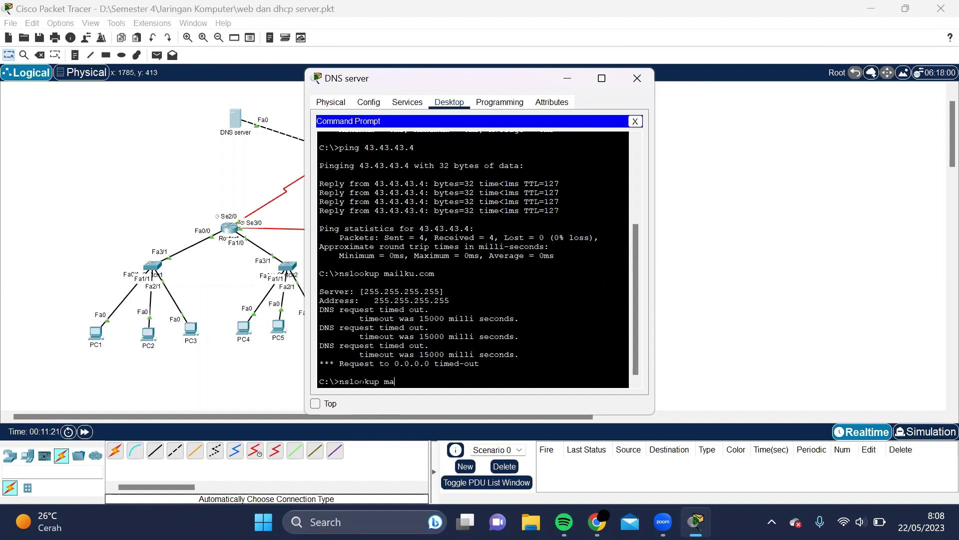
pyautogui.write('ilku.com')
pyautogui.press('Return')
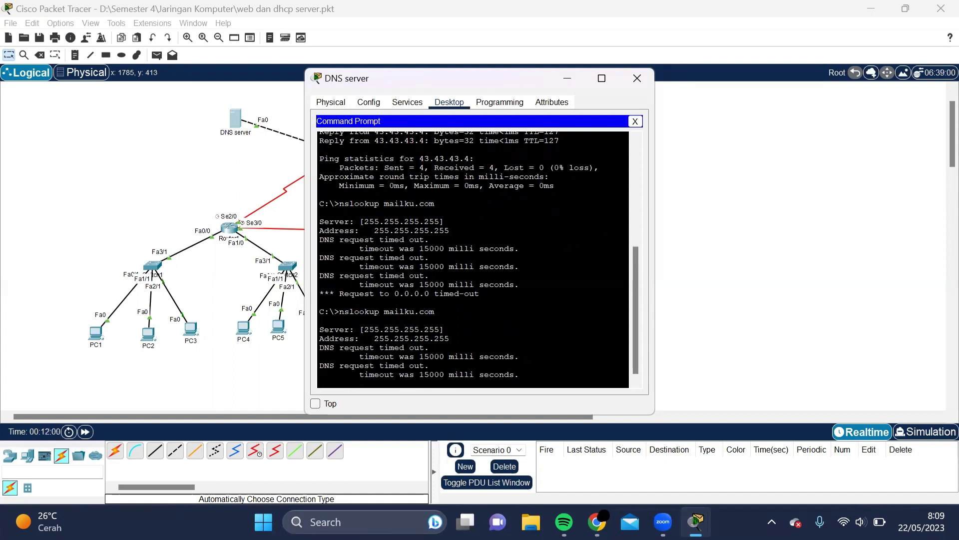
pyautogui.click(885, 50)
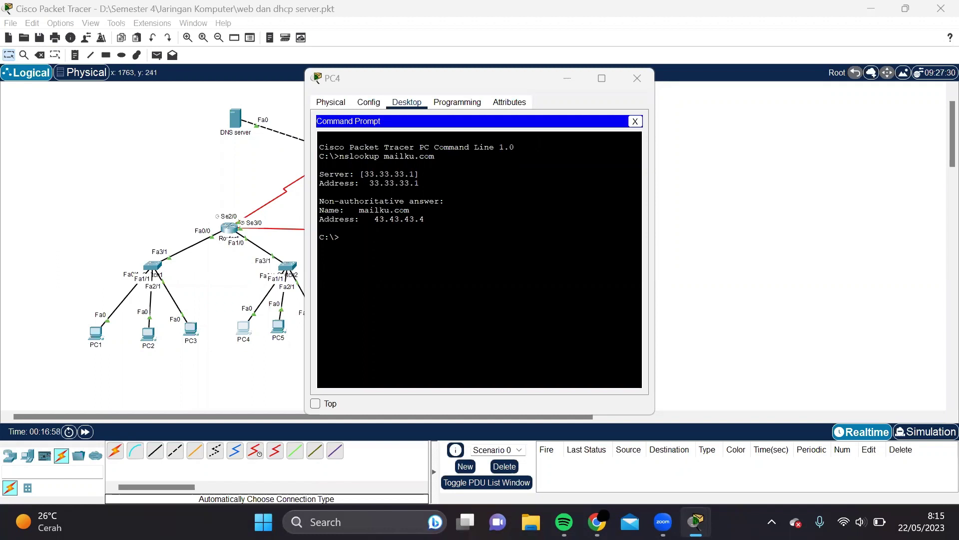
# - Run nslookup for mailku.com in PC4's command prompt and close the PC4 window
pyautogui.click(374, 228)
pyautogui.write('nslookup ma')
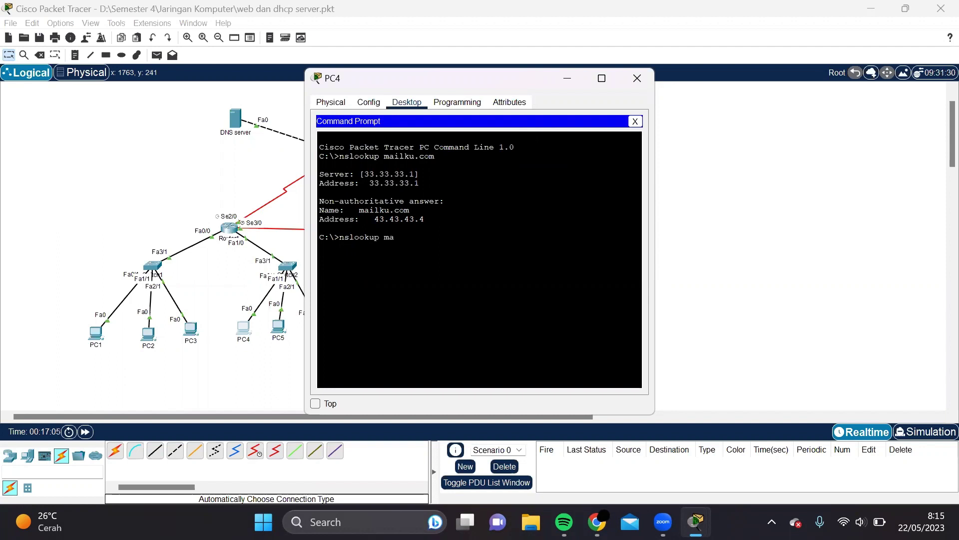
pyautogui.write('ilku.com')
pyautogui.press('Return')
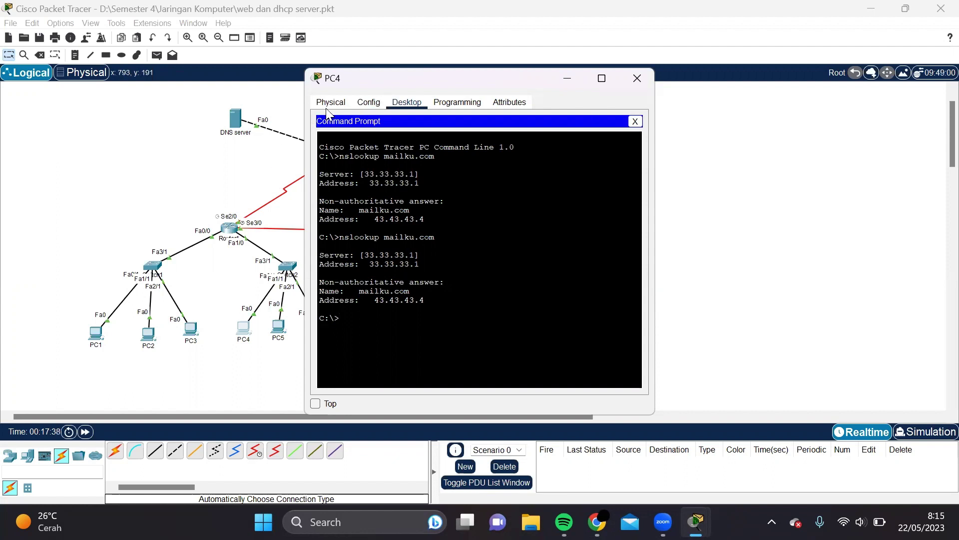
pyautogui.click(661, 157)
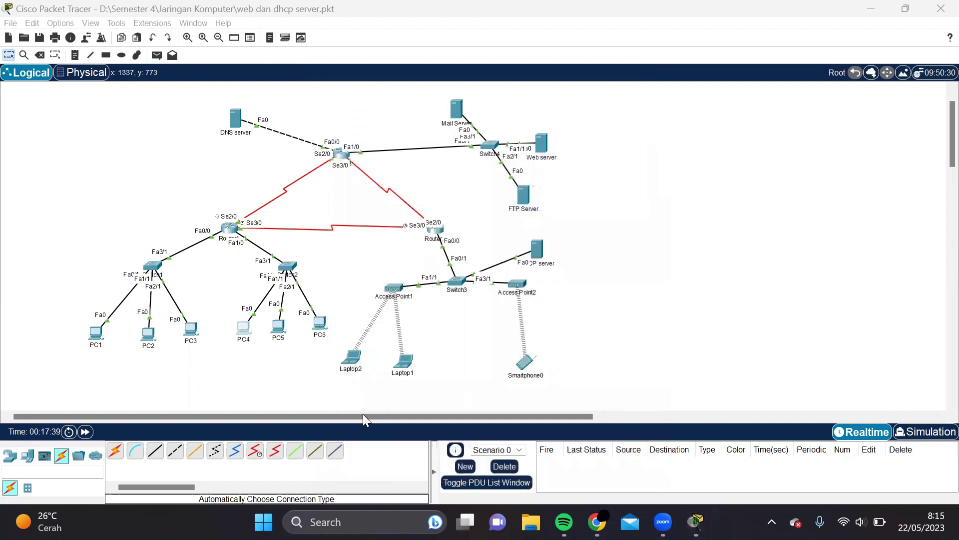
pyautogui.click(407, 355)
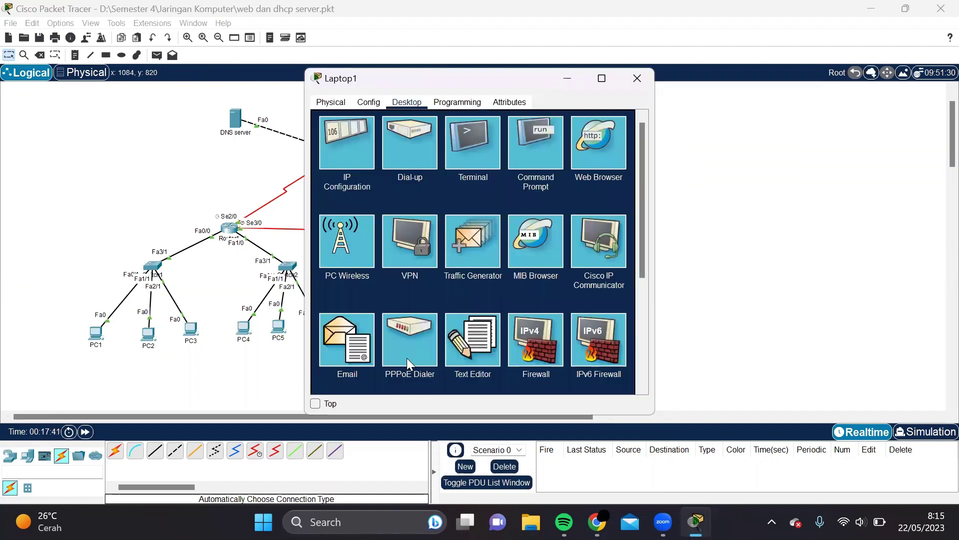
pyautogui.click(528, 158)
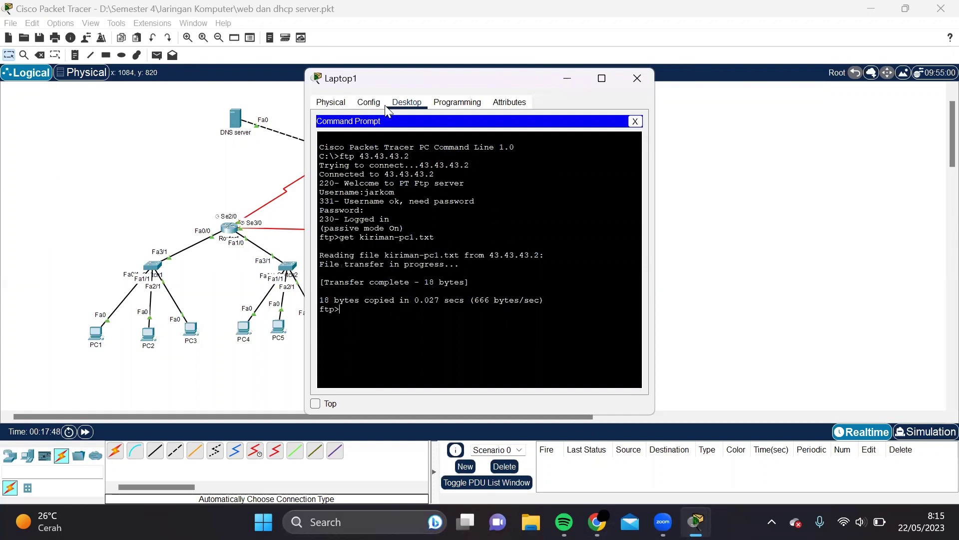
pyautogui.moveTo(550, 78); pyautogui.dragTo(547, 116)
pyautogui.click(640, 114)
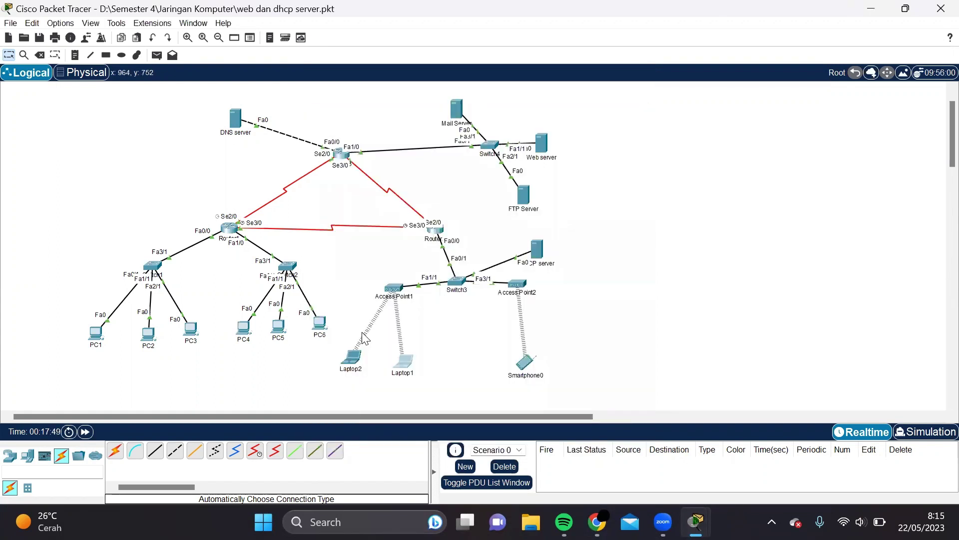
# - Run nslookup for mailku.com in Laptop2's command prompt and close the Laptop2 window
pyautogui.click(403, 358)
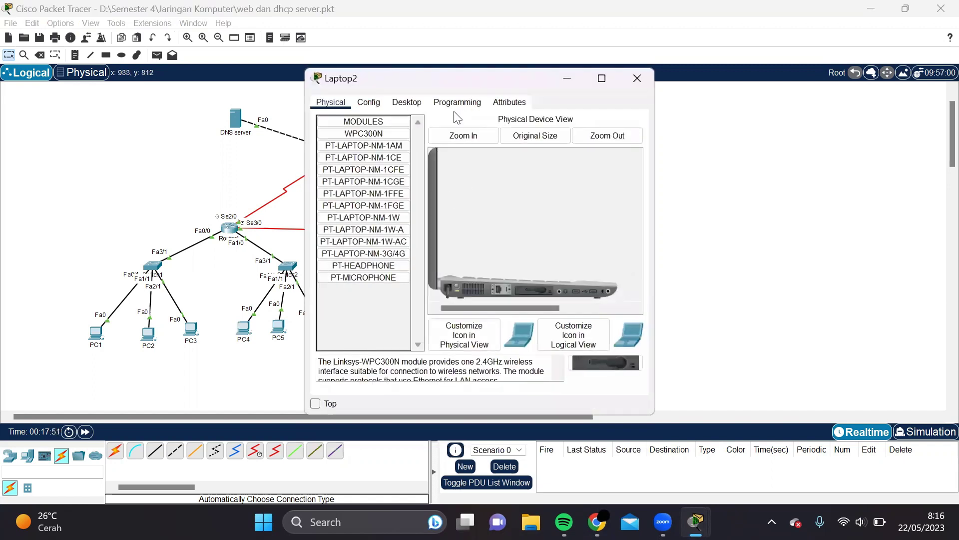
pyautogui.click(406, 103)
pyautogui.click(532, 135)
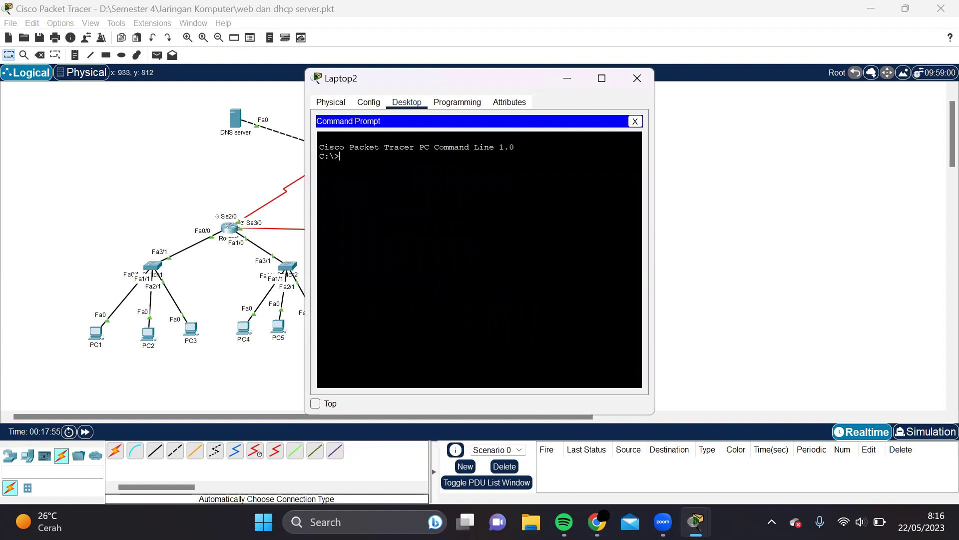
pyautogui.write('nslookup mailku.com')
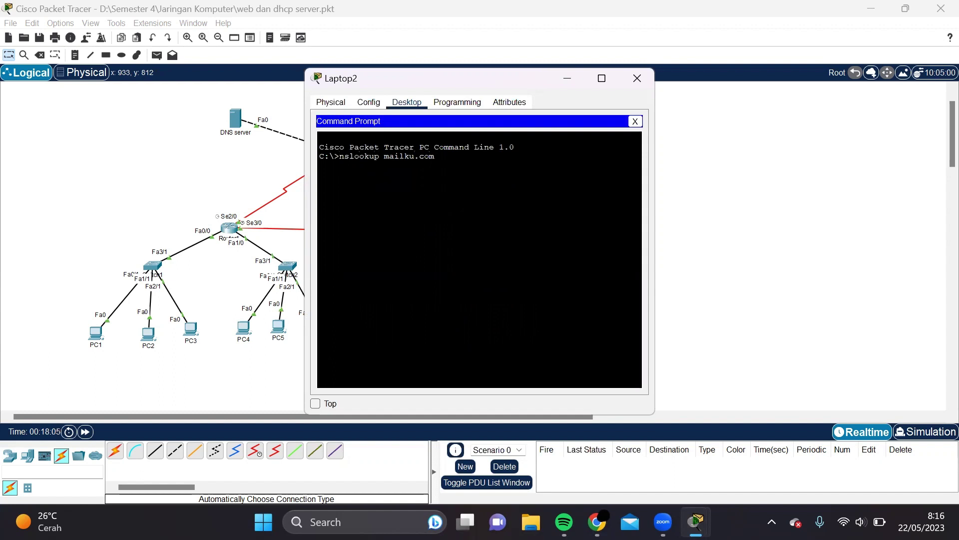
pyautogui.press('Return')
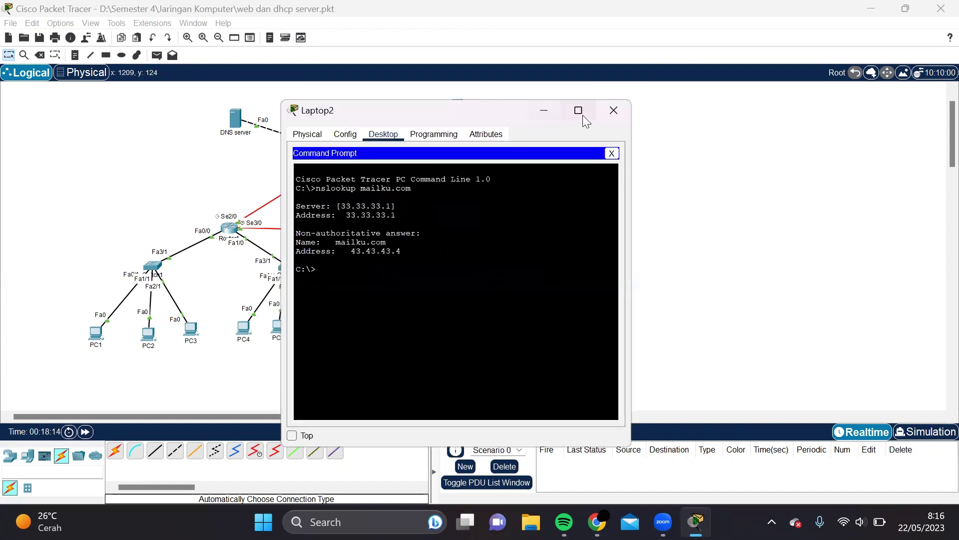
pyautogui.click(637, 79)
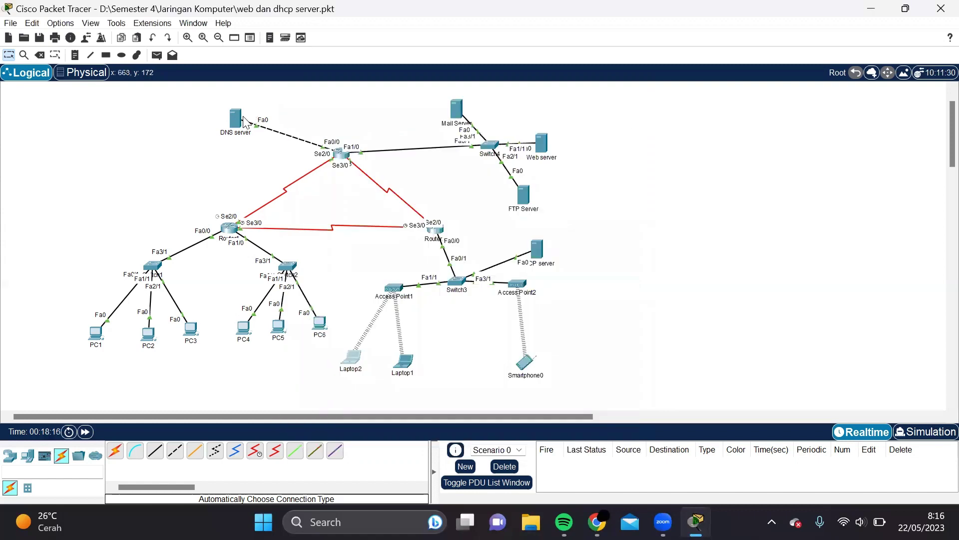
pyautogui.click(457, 111)
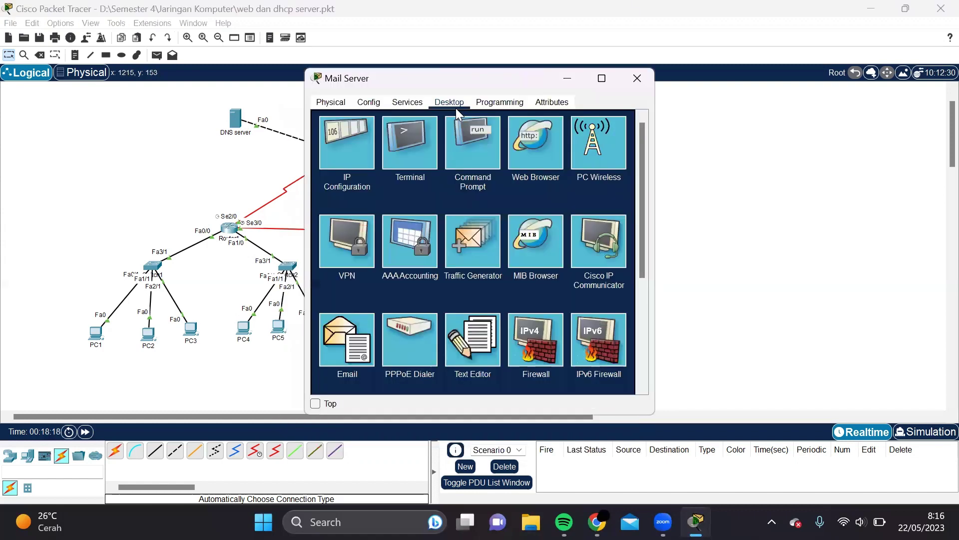
pyautogui.click(400, 102)
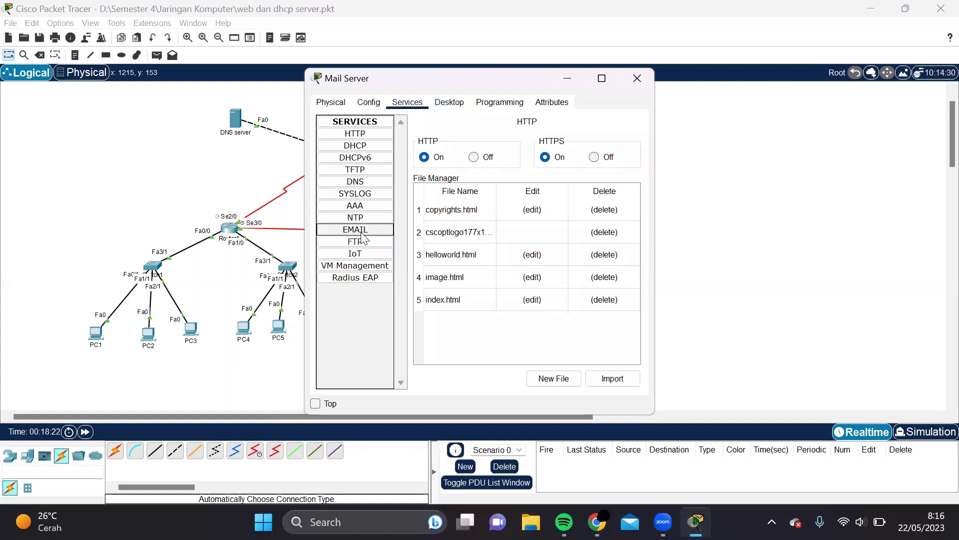
pyautogui.click(379, 231)
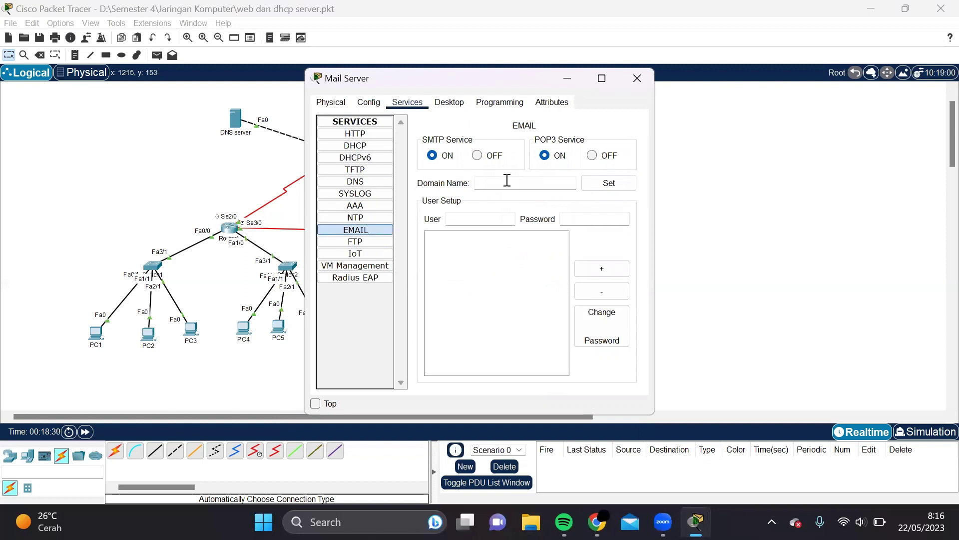
pyautogui.write('mailku.com')
pyautogui.click(625, 183)
pyautogui.click(490, 216)
pyautogui.write('user1')
pyautogui.click(571, 219)
pyautogui.write('user1')
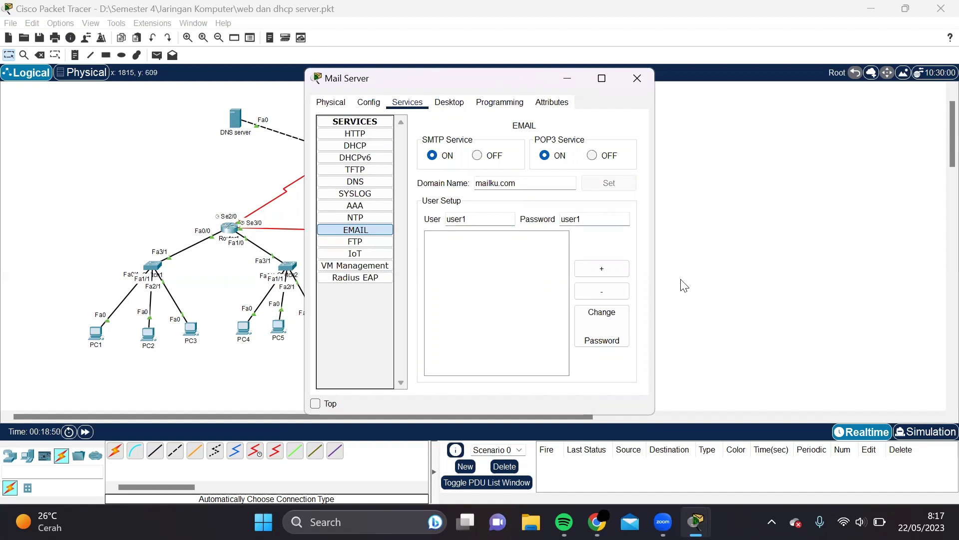
pyautogui.click(610, 273)
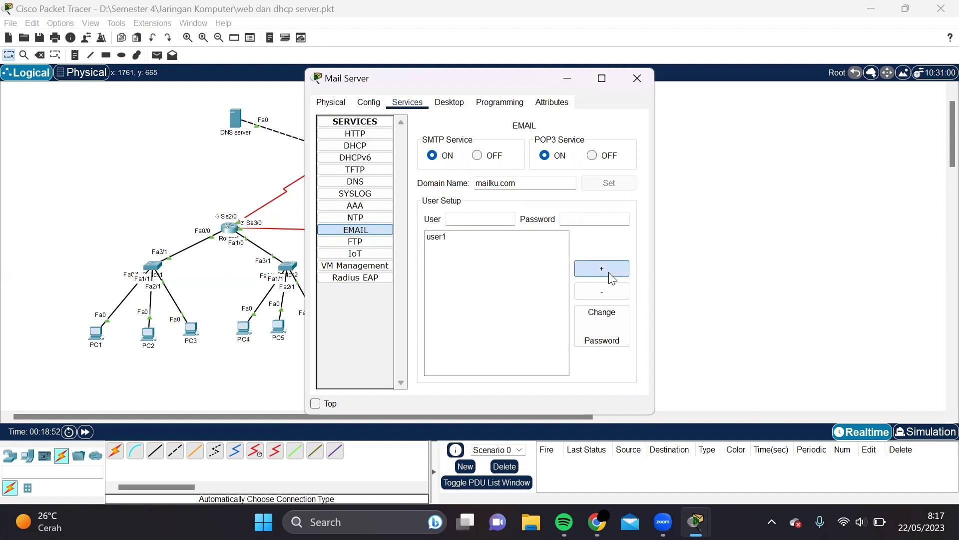
# - Add the mail account user2 with its password to the email users and close the Mail Server window
pyautogui.click(489, 216)
pyautogui.write('user2')
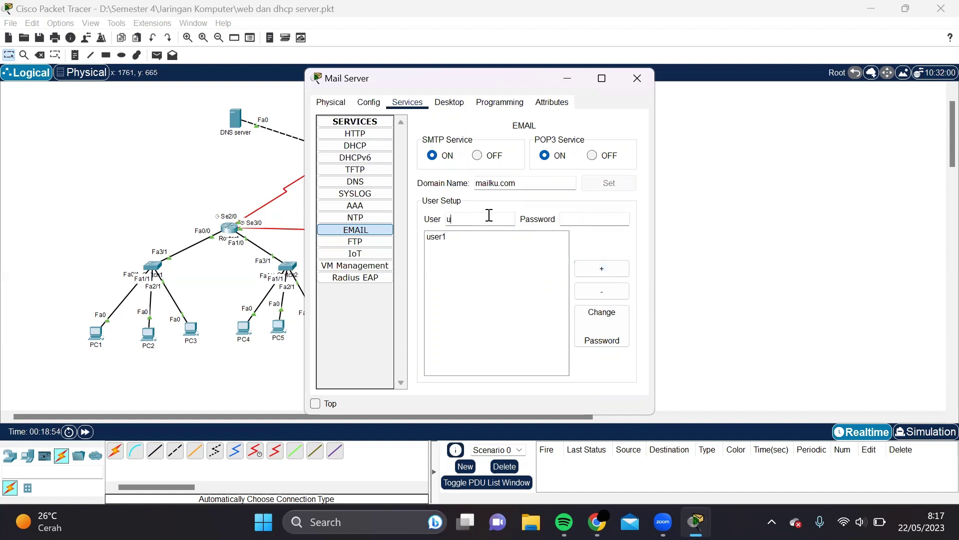
pyautogui.click(571, 216)
pyautogui.write('user2')
pyautogui.click(605, 270)
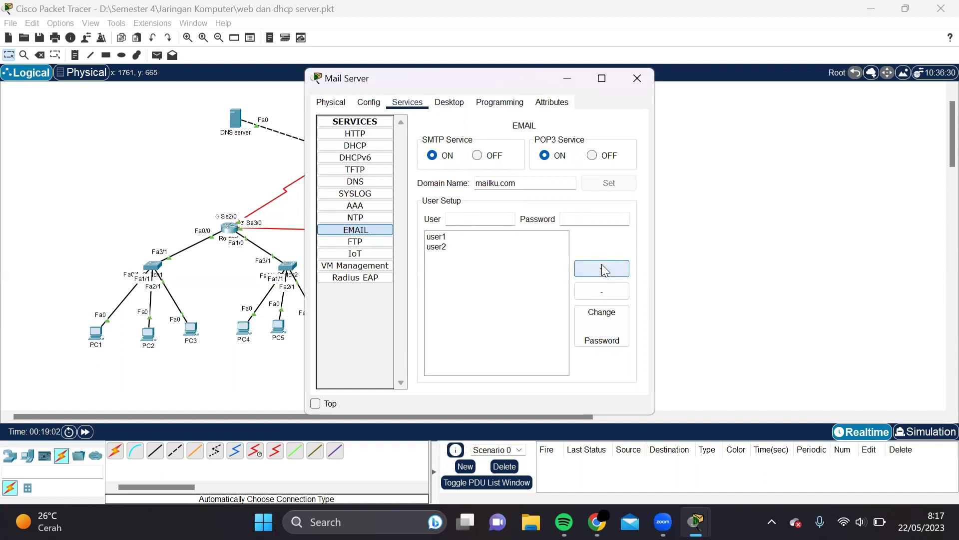
pyautogui.moveTo(357, 79); pyautogui.dragTo(333, 106)
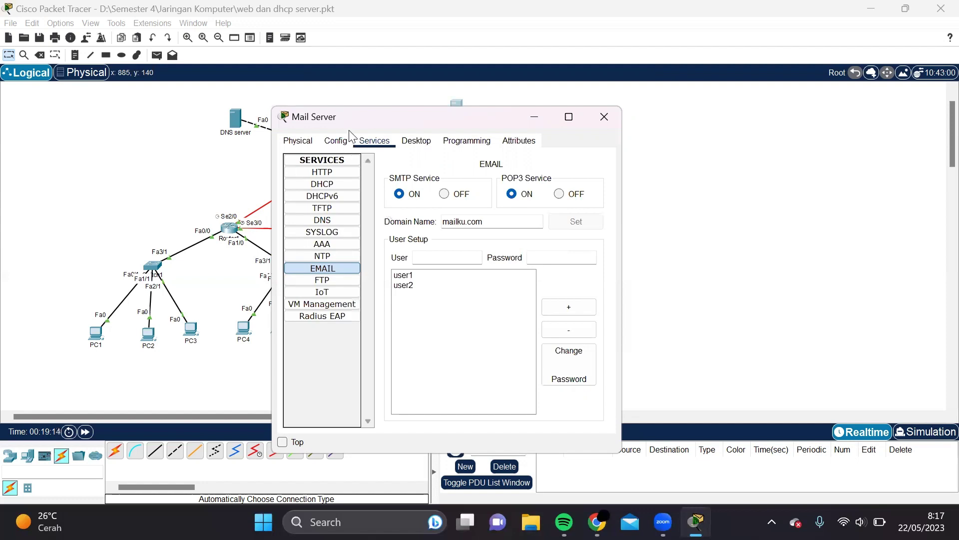
pyautogui.click(604, 116)
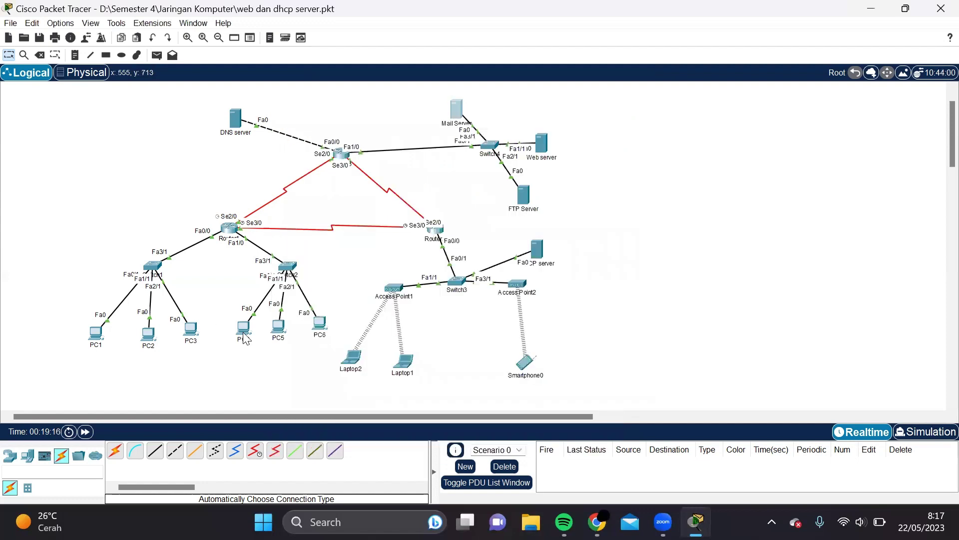
# - Open PC4's email configuration and enter user1 as the name and mailku.com in the email address field
pyautogui.click(243, 332)
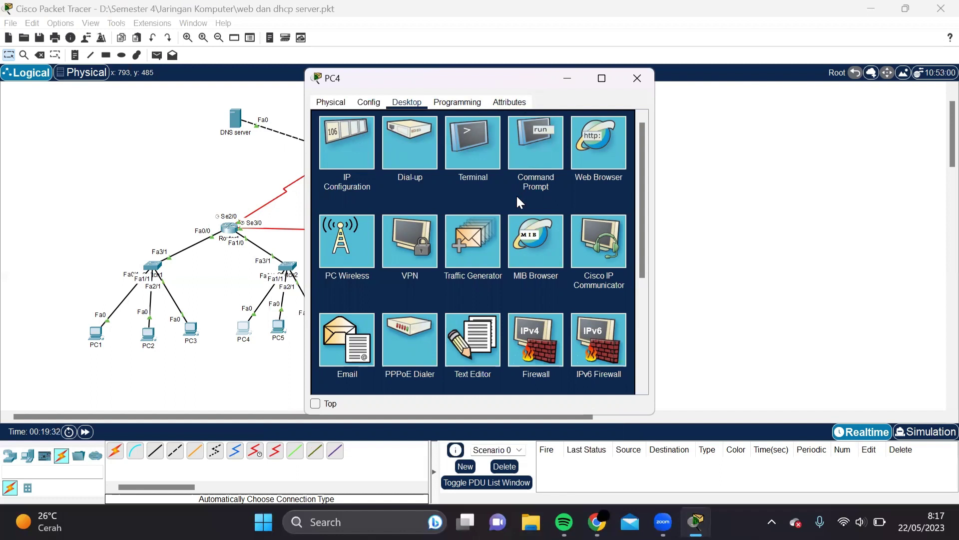
pyautogui.click(353, 339)
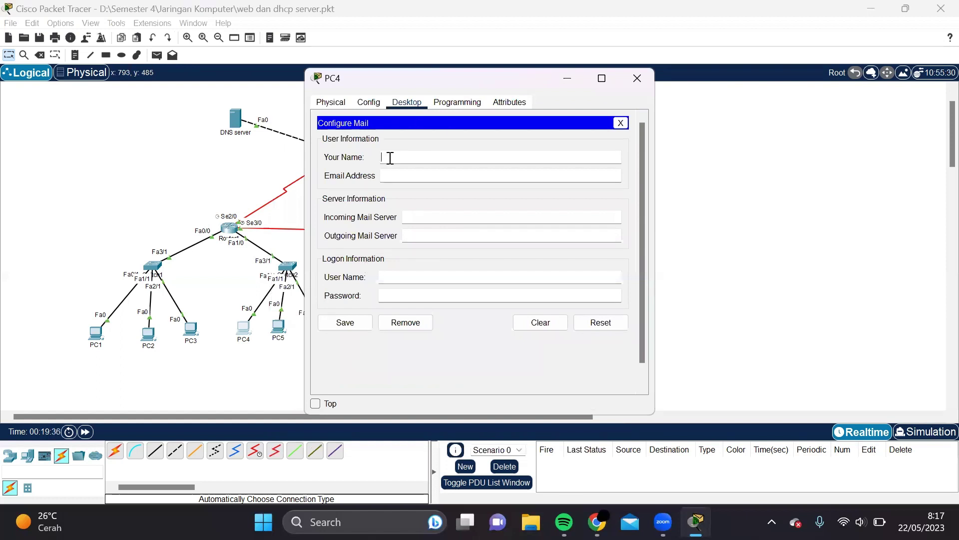
pyautogui.write('user1')
pyautogui.click(397, 176)
pyautogui.write('user')
pyautogui.press('BackSpace')
pyautogui.press('BackSpace')
pyautogui.press('BackSpace')
pyautogui.press('BackSpace')
pyautogui.write('mail')
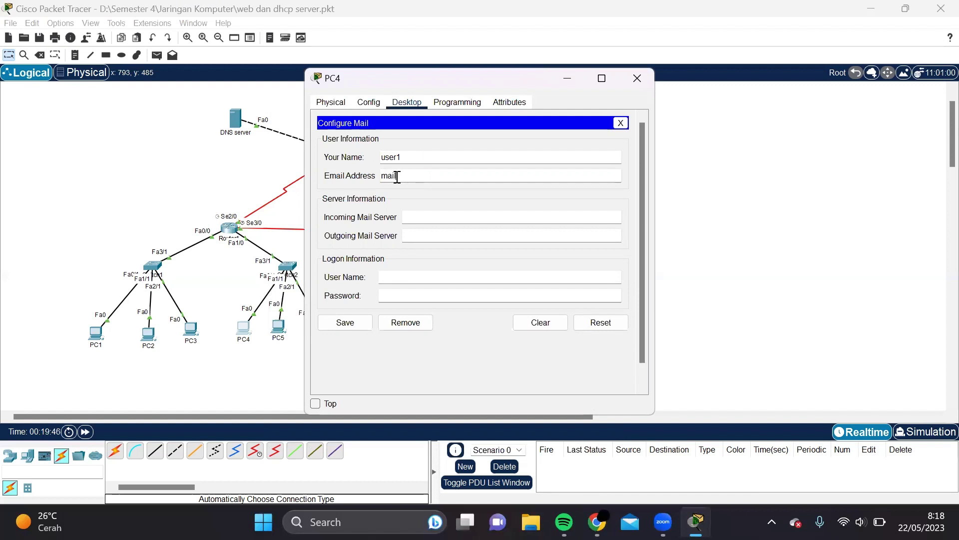
pyautogui.write('ku.com')
# - Set both the incoming and outgoing mail servers to mailku.com in PC4's mail configuration
pyautogui.click(429, 213)
pyautogui.write('i')
pyautogui.press('BackSpace')
pyautogui.write('mailu')
pyautogui.press('BackSpace')
pyautogui.write('ku.com')
pyautogui.click(422, 233)
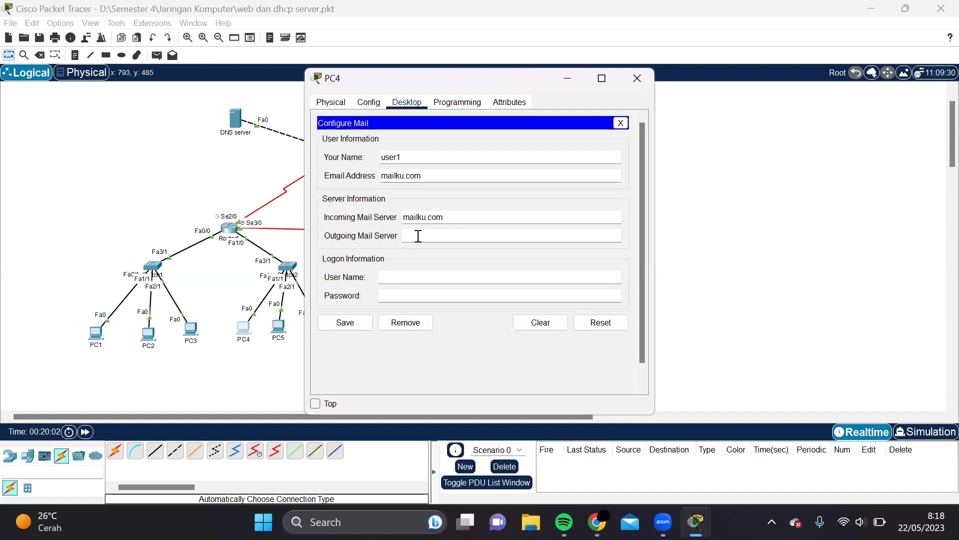
pyautogui.write('mailku.com')
# - Enter the logon user name user1 and the account password on PC4, and try to save the mail configuration
pyautogui.click(394, 282)
pyautogui.write('user1')
pyautogui.click(410, 296)
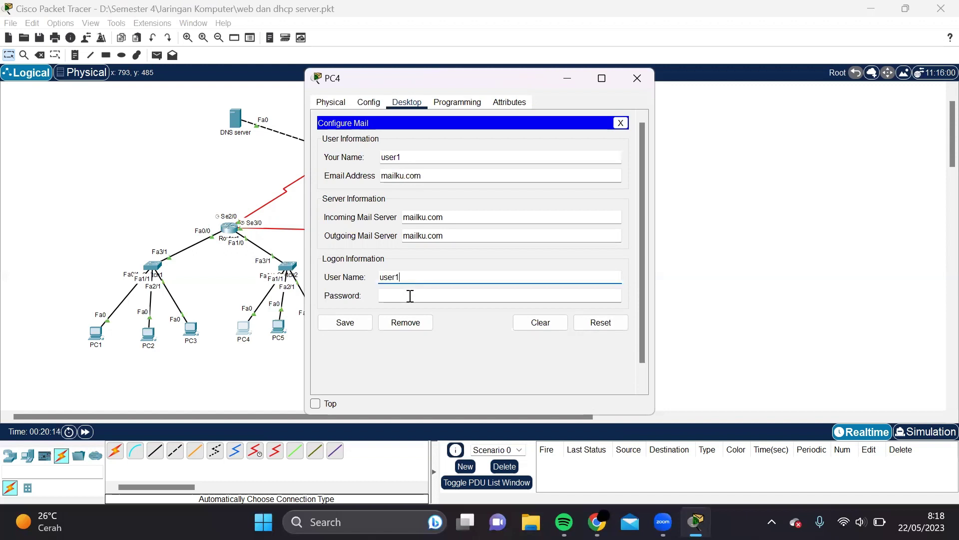
pyautogui.write('user1')
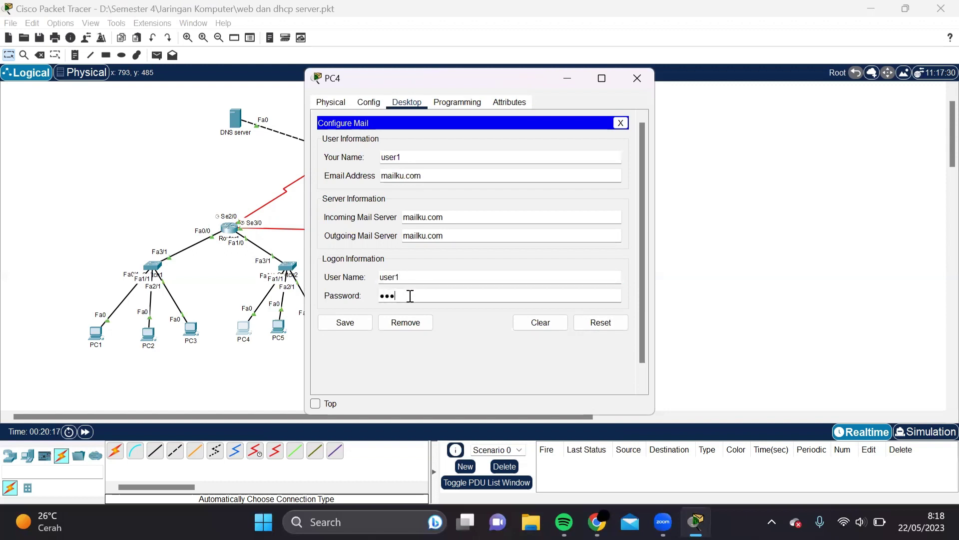
pyautogui.click(353, 325)
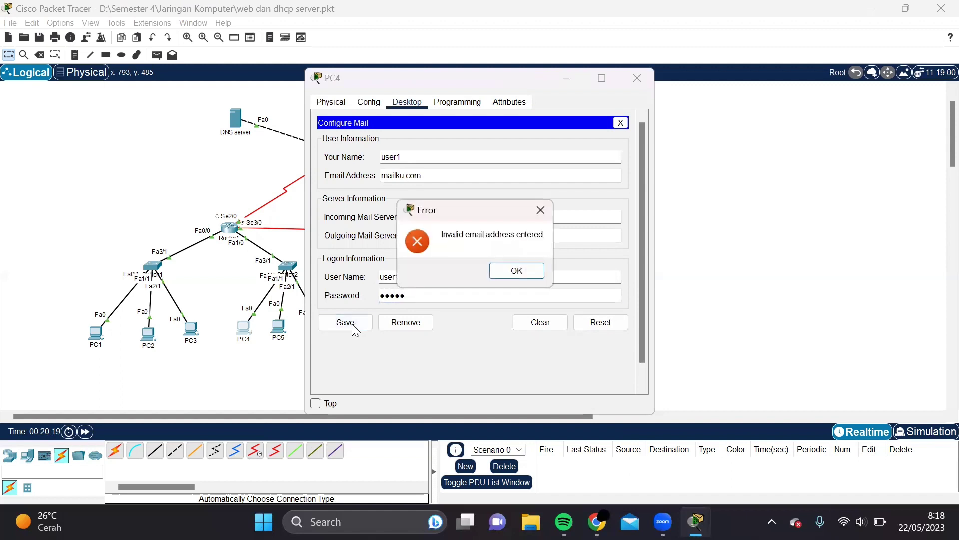
pyautogui.click(540, 210)
# - Replace the logon password in PC4's mail configuration and try to save it again
pyautogui.click(429, 291)
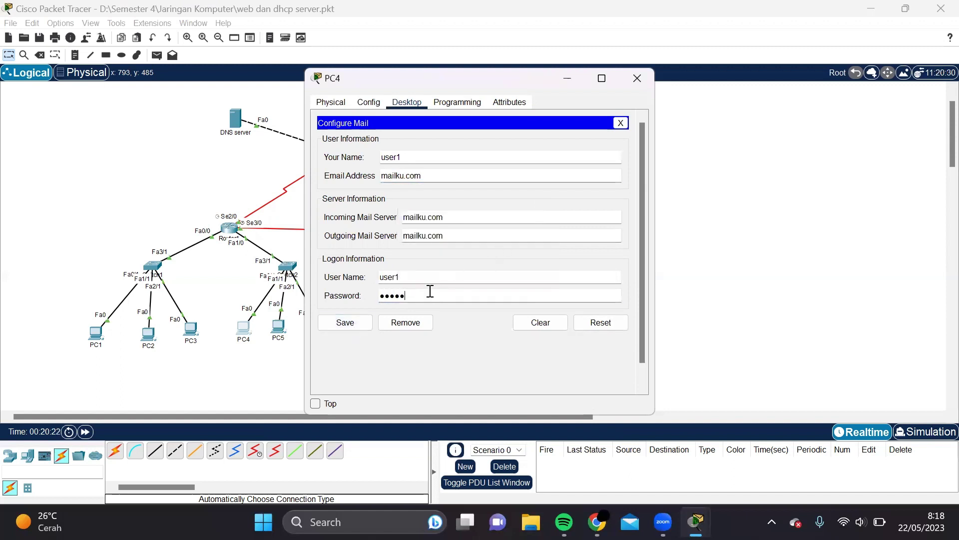
pyautogui.press('BackSpace')
pyautogui.press('BackSpace')
pyautogui.press('BackSpace')
pyautogui.press('BackSpace')
pyautogui.press('BackSpace')
pyautogui.write('12345')
pyautogui.click(353, 319)
pyautogui.click(503, 276)
# - Complete PC4's email address by adding the user1 account name and @ before the domain, and save the mail configuration
pyautogui.click(382, 176)
pyautogui.write('user')
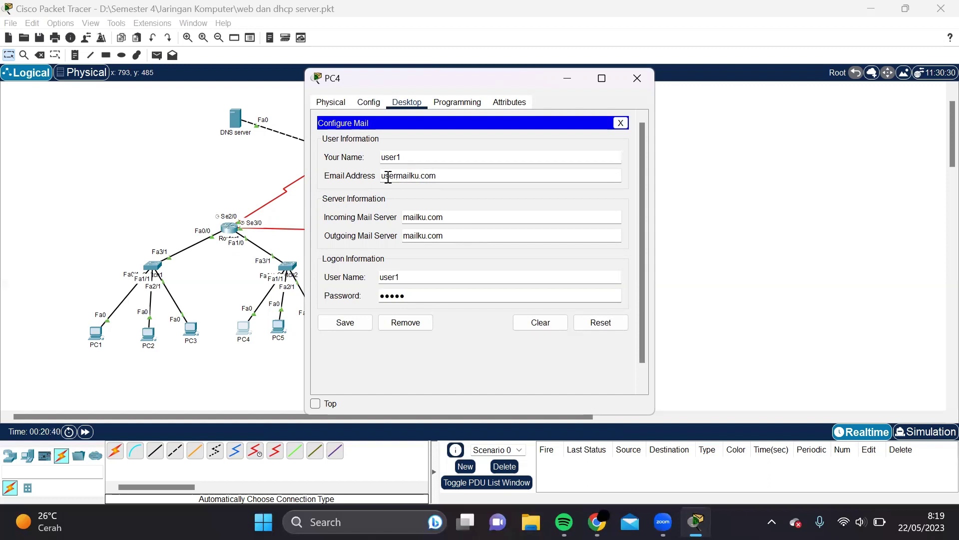
pyautogui.write('@')
pyautogui.click(397, 175)
pyautogui.write('1')
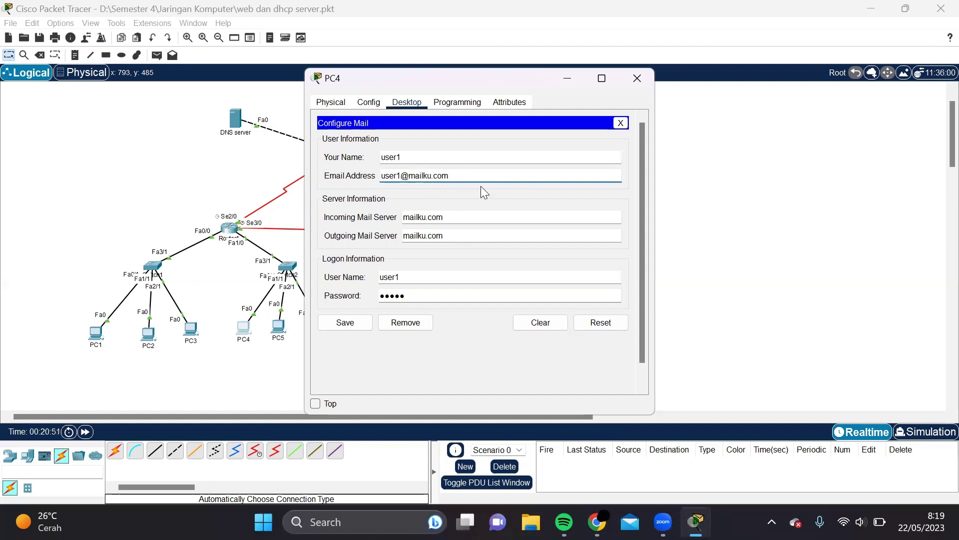
pyautogui.click(360, 322)
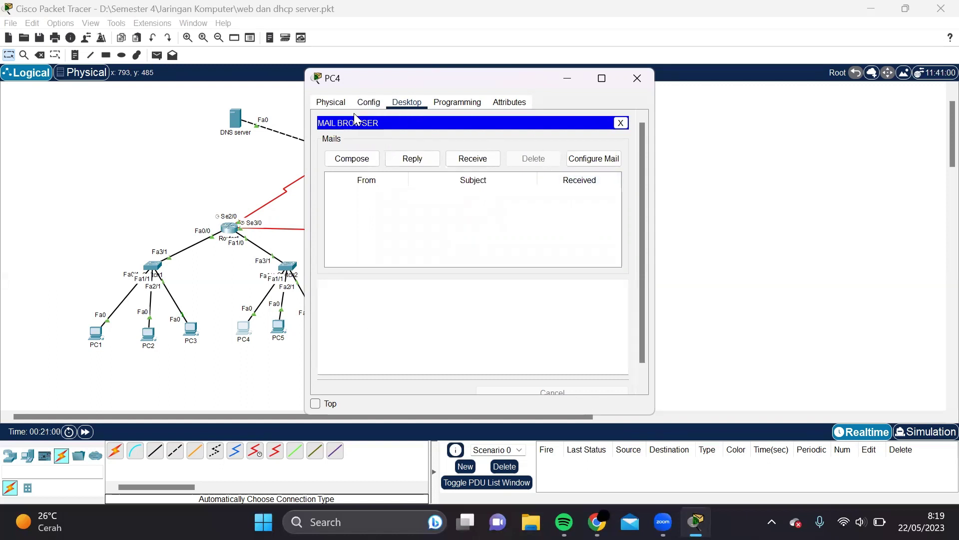
# - Close the PC4 window and open Laptop2's desktop applications
pyautogui.moveTo(604, 85); pyautogui.dragTo(598, 153)
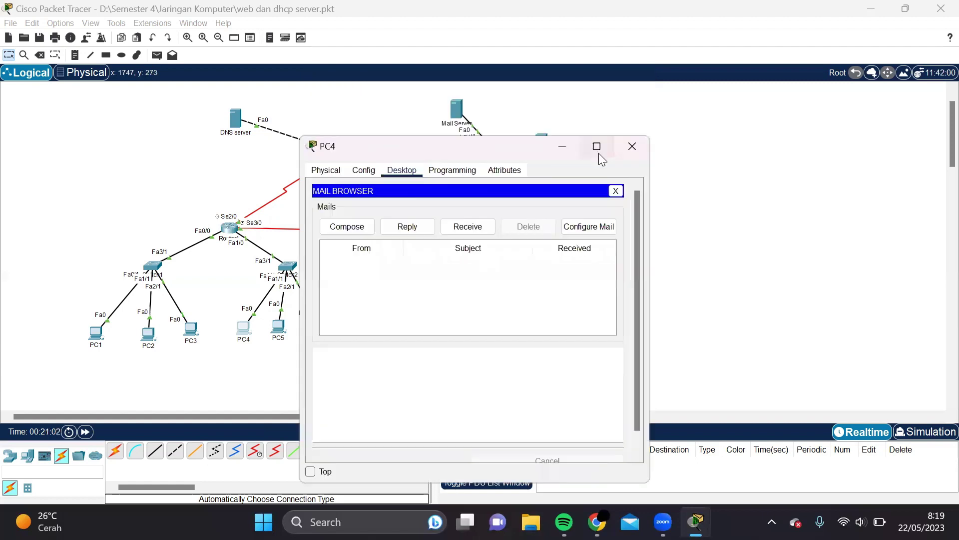
pyautogui.click(632, 146)
pyautogui.click(351, 358)
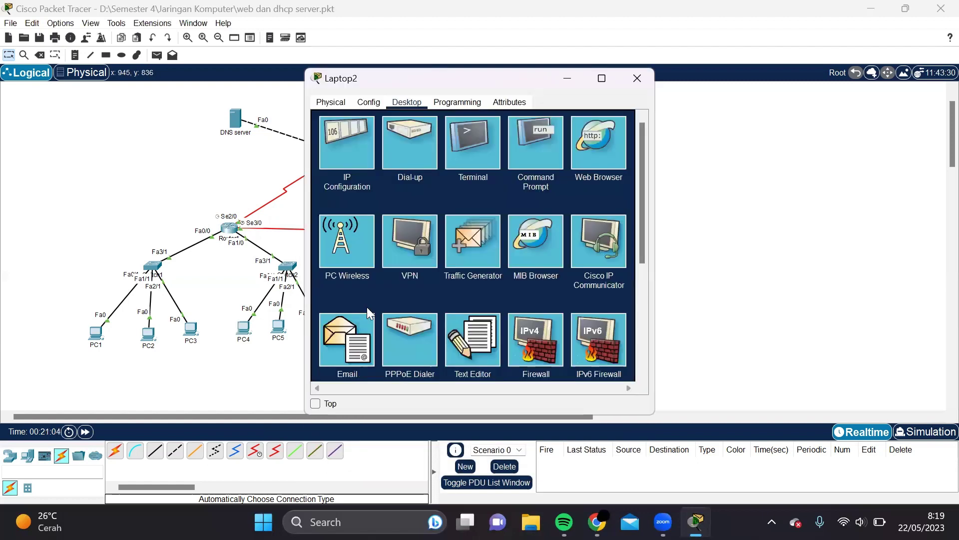
pyautogui.click(487, 135)
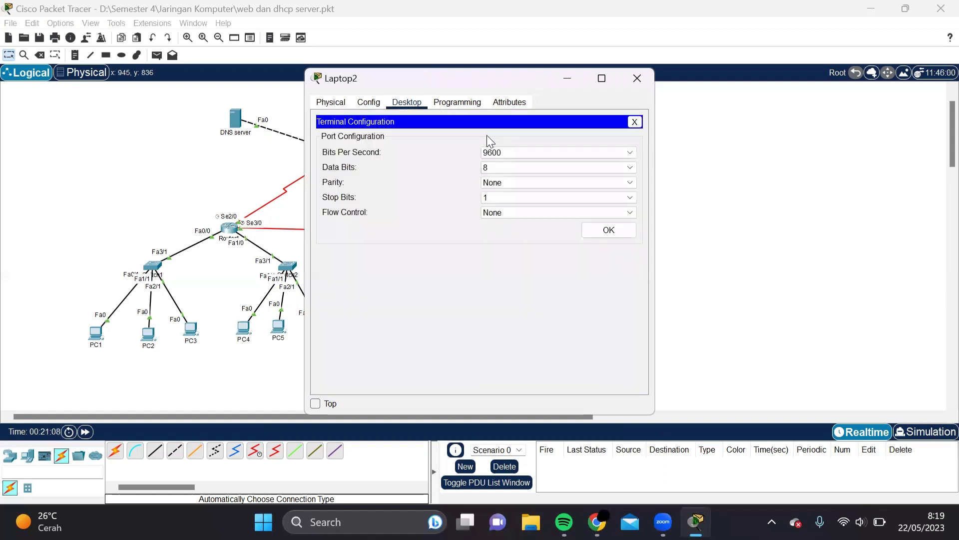
pyautogui.click(331, 102)
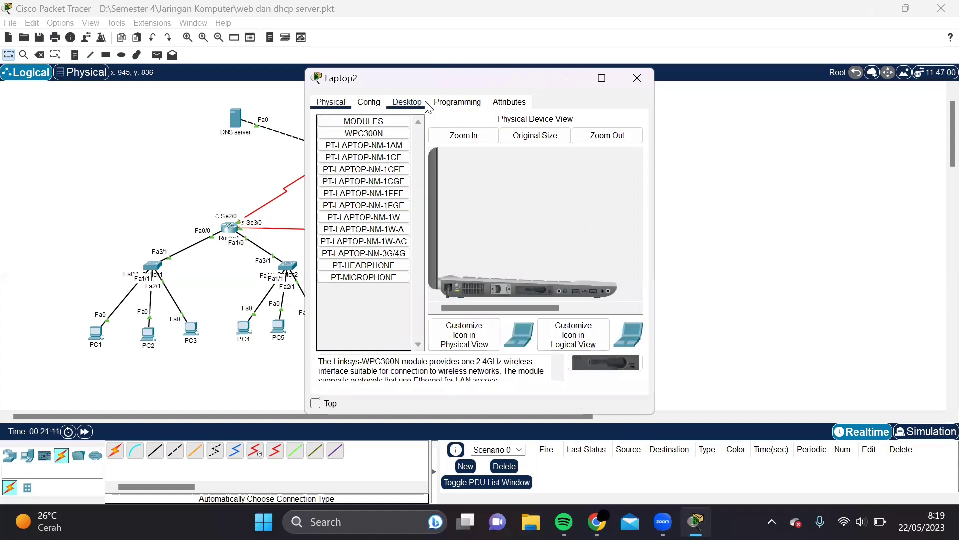
pyautogui.click(425, 102)
pyautogui.click(640, 121)
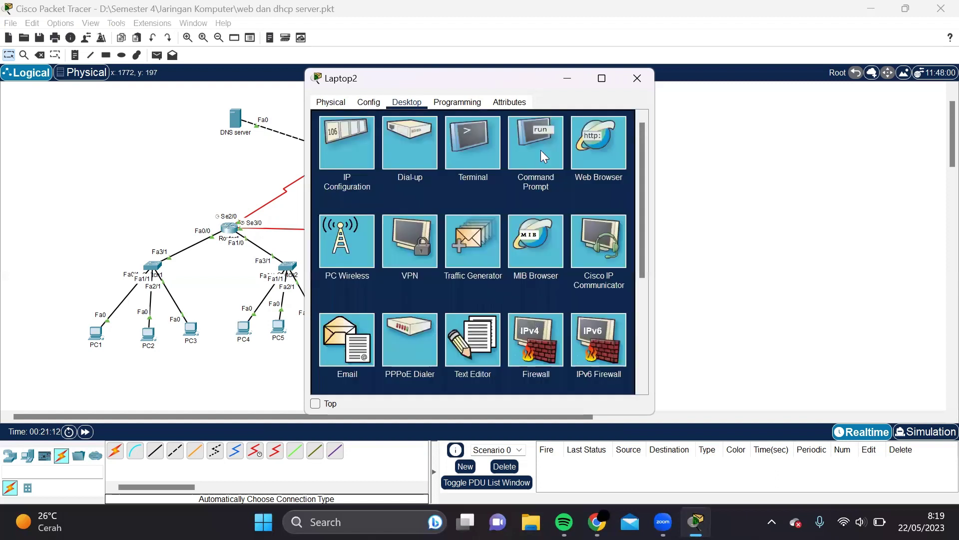
# - Open Laptop2's email configuration and fill in user2 as the name along with the account's email address
pyautogui.click(355, 337)
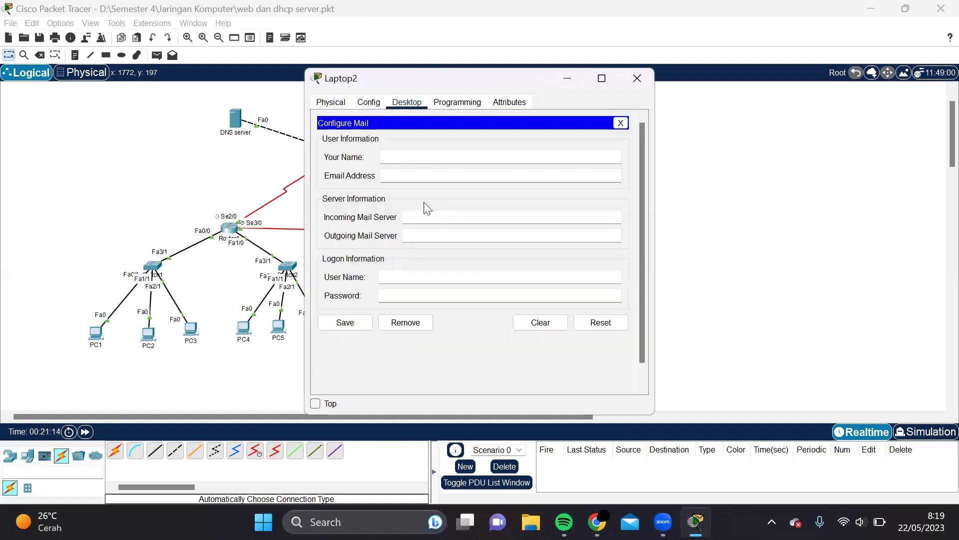
pyautogui.click(393, 157)
pyautogui.write('use')
pyautogui.write('r2')
pyautogui.write('user2')
pyautogui.write('@')
pyautogui.write('ma')
pyautogui.write('ilku,')
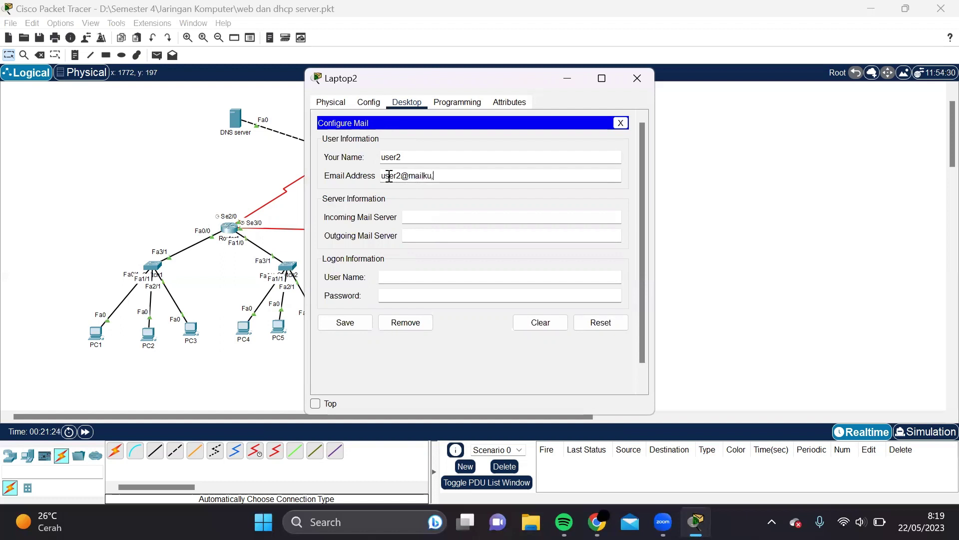
pyautogui.write('com')
# - Set Laptop2's incoming and outgoing mail servers to mailku.com and correct the comma in the email address's domain
pyautogui.click(418, 218)
pyautogui.write('mailku.coma')
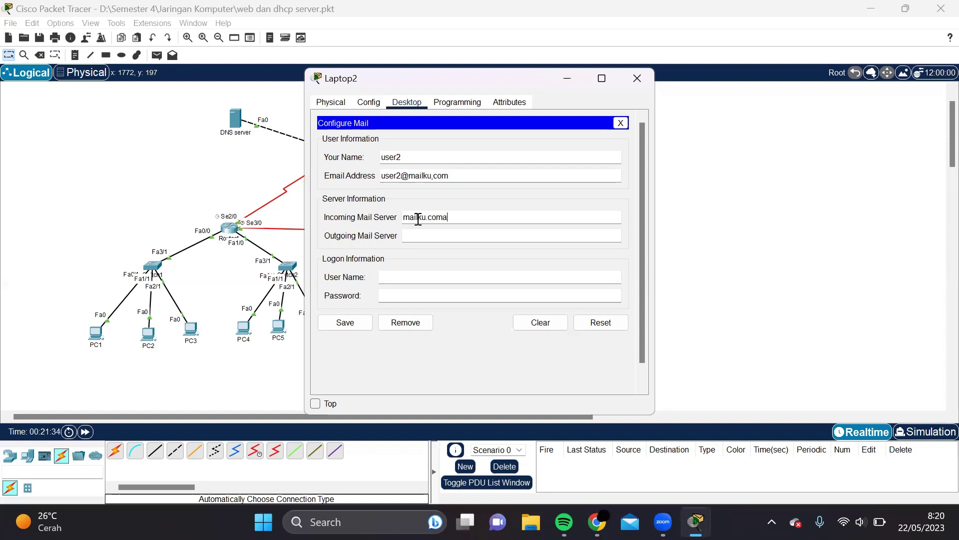
pyautogui.press('BackSpace')
pyautogui.hotkey('ctrl', 'a')
pyautogui.hotkey('ctrl', 'c')
pyautogui.click(415, 235)
pyautogui.hotkey('ctrl', 'v')
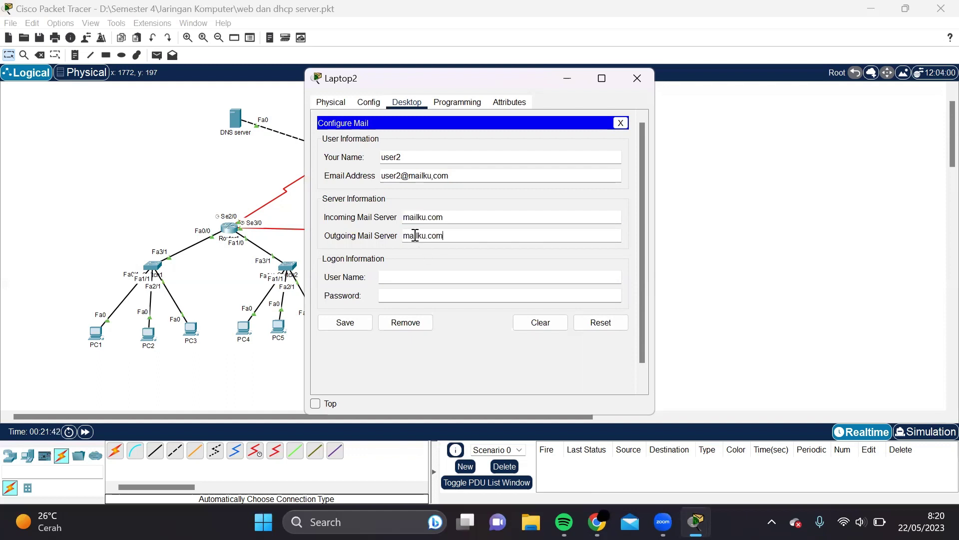
pyautogui.click(435, 175)
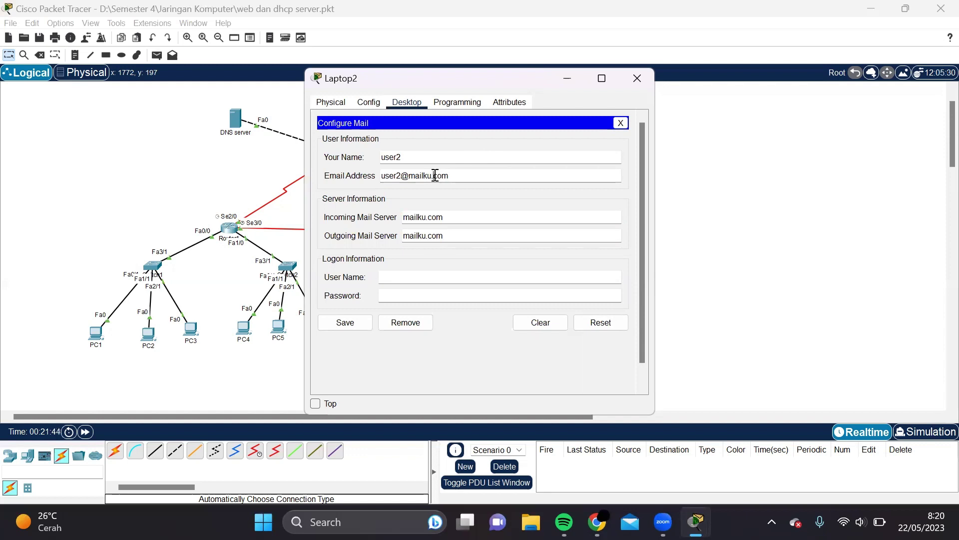
# - Enter the logon user name user2 and the account password, save the mail configuration and close the Laptop2 window
pyautogui.click(415, 278)
pyautogui.write('user2')
pyautogui.click(408, 294)
pyautogui.write('12345')
pyautogui.click(346, 323)
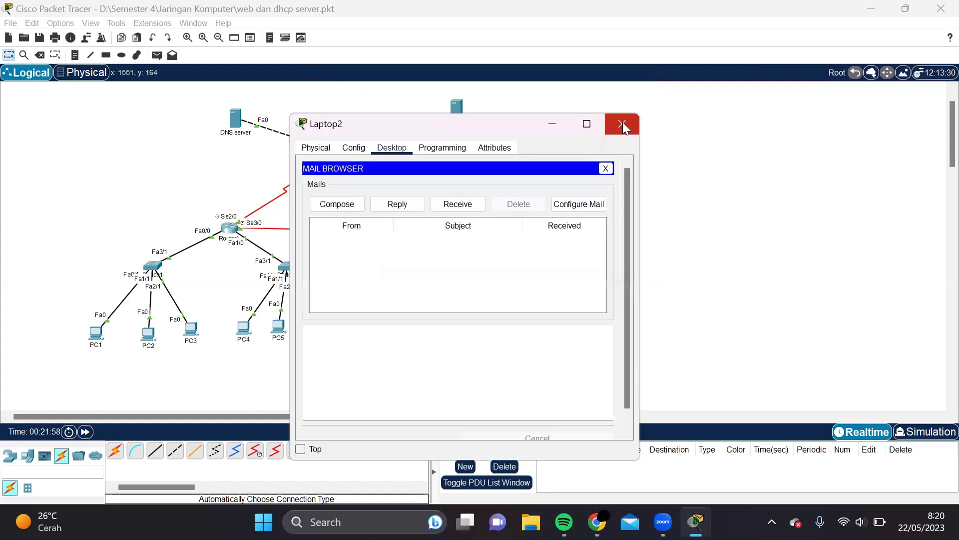
pyautogui.click(623, 123)
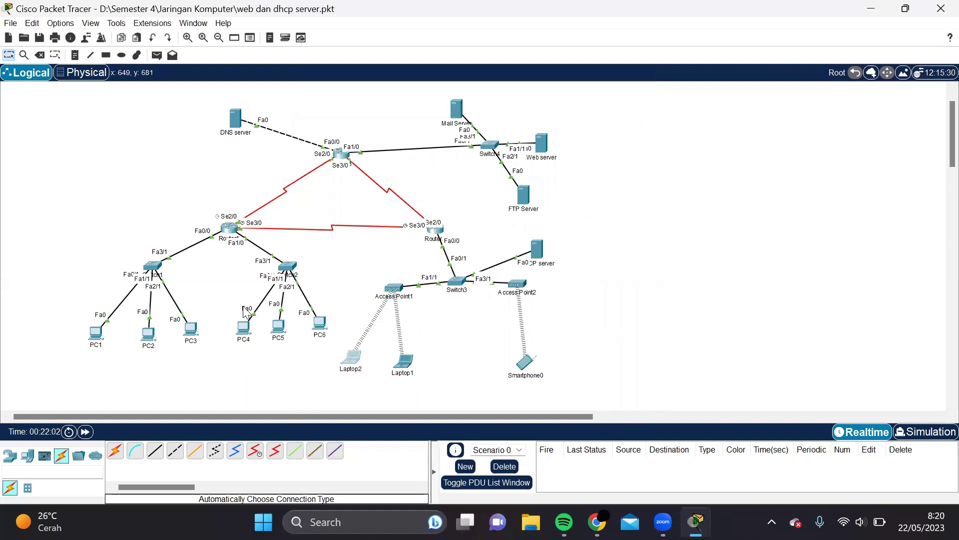
# - Send an email from PC4 to user2's address with subject test1 and message "ini pesan dari pc1", and close the PC4 window
pyautogui.click(244, 328)
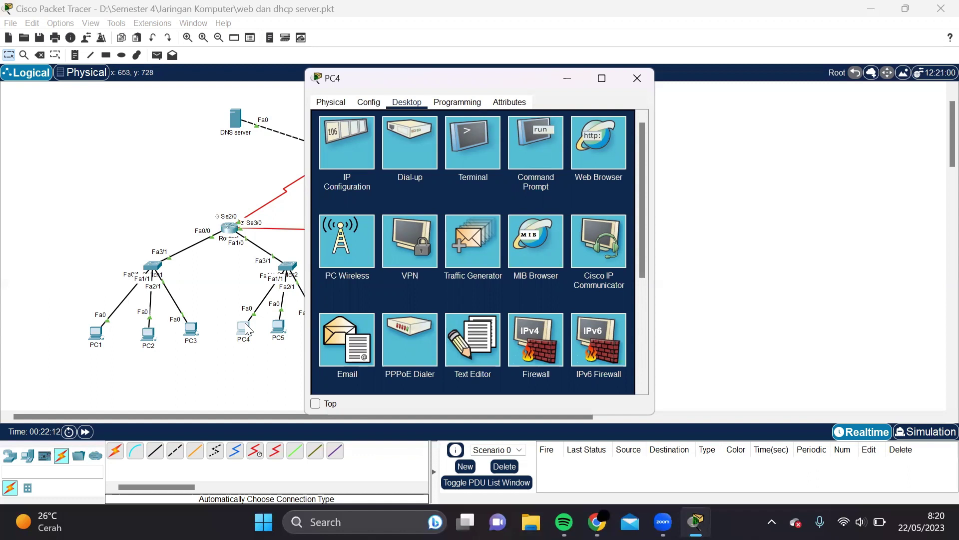
pyautogui.click(355, 341)
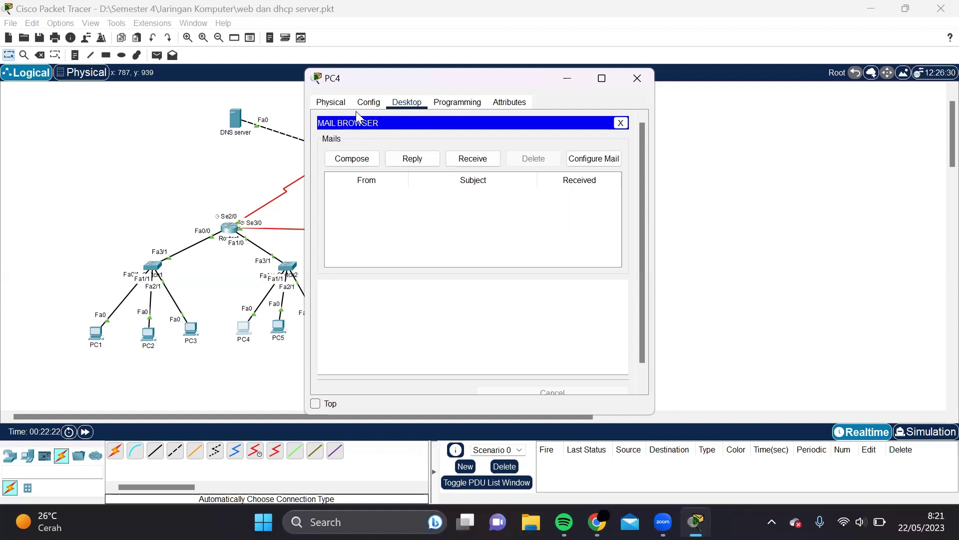
pyautogui.click(354, 159)
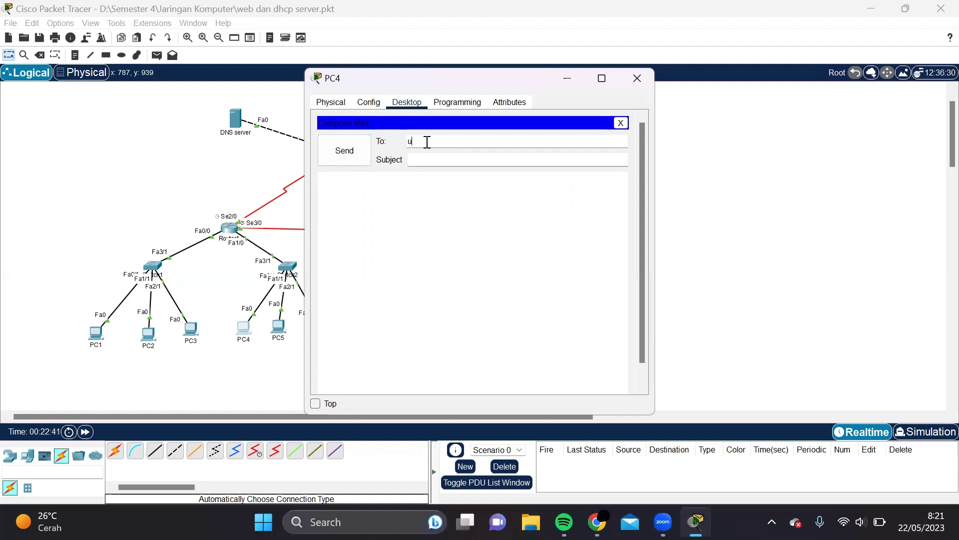
pyautogui.write('ser2@mailku.com')
pyautogui.click(436, 159)
pyautogui.write('test1')
pyautogui.click(396, 172)
pyautogui.write('ini pesan dari pc1')
pyautogui.click(349, 155)
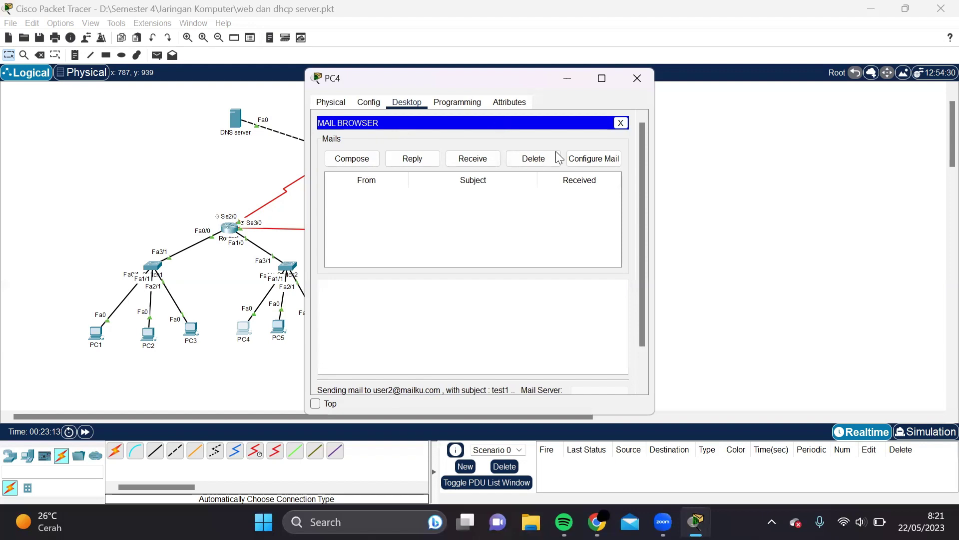
pyautogui.moveTo(585, 78); pyautogui.dragTo(553, 133)
pyautogui.click(605, 133)
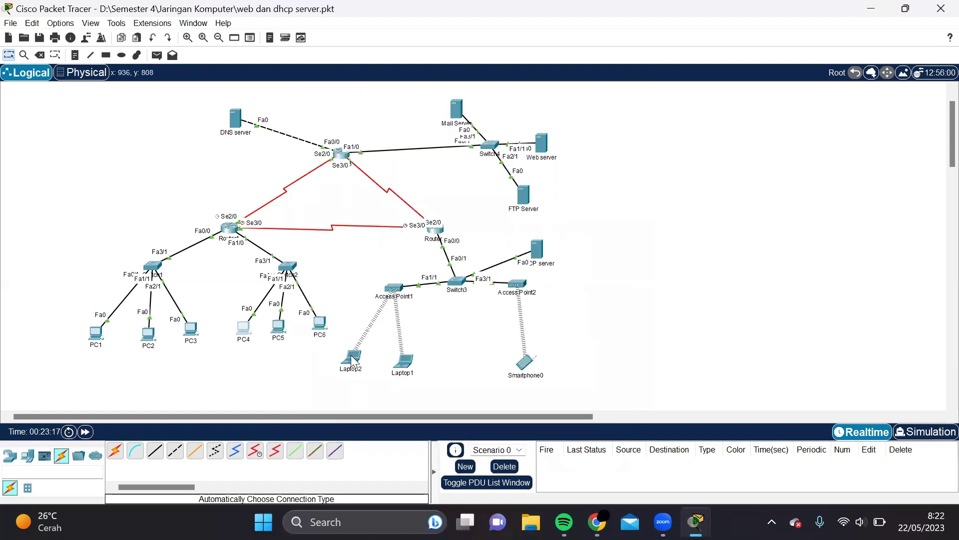
# - Receive the mail in Laptop2's email client and open the test1 message from user1
pyautogui.click(351, 356)
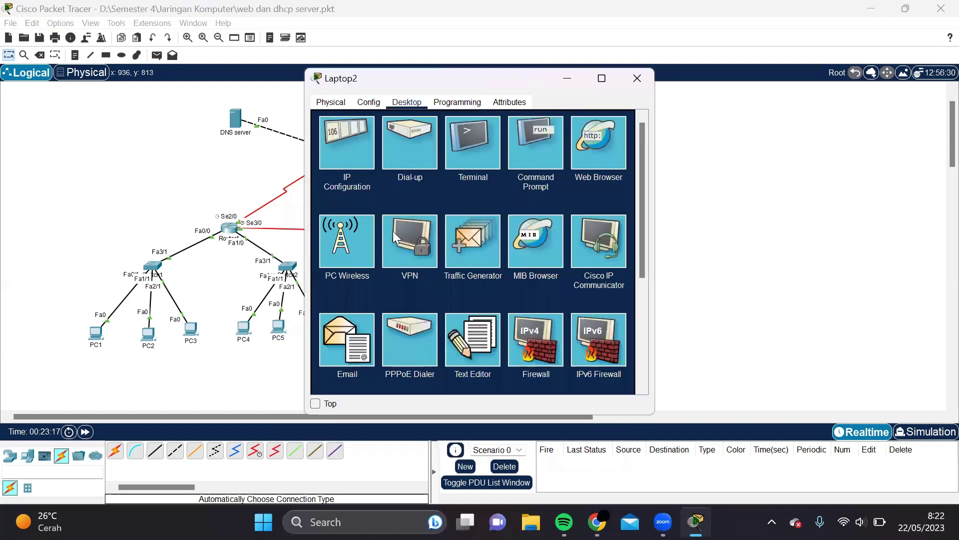
pyautogui.click(355, 342)
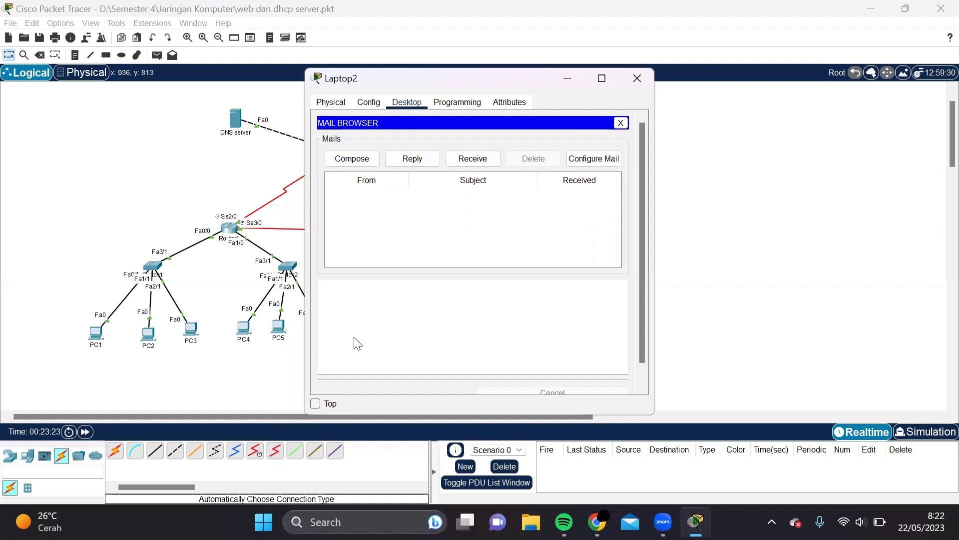
pyautogui.click(479, 164)
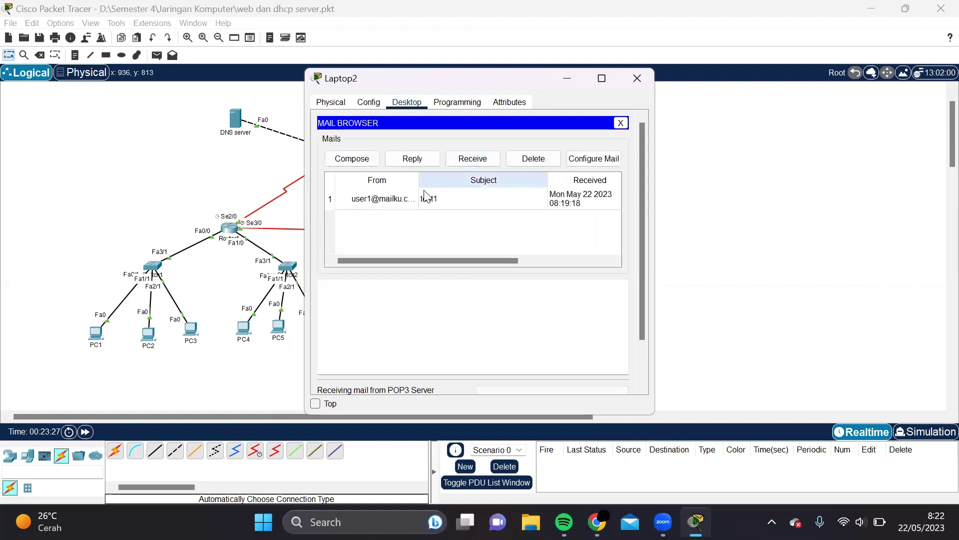
pyautogui.click(405, 200)
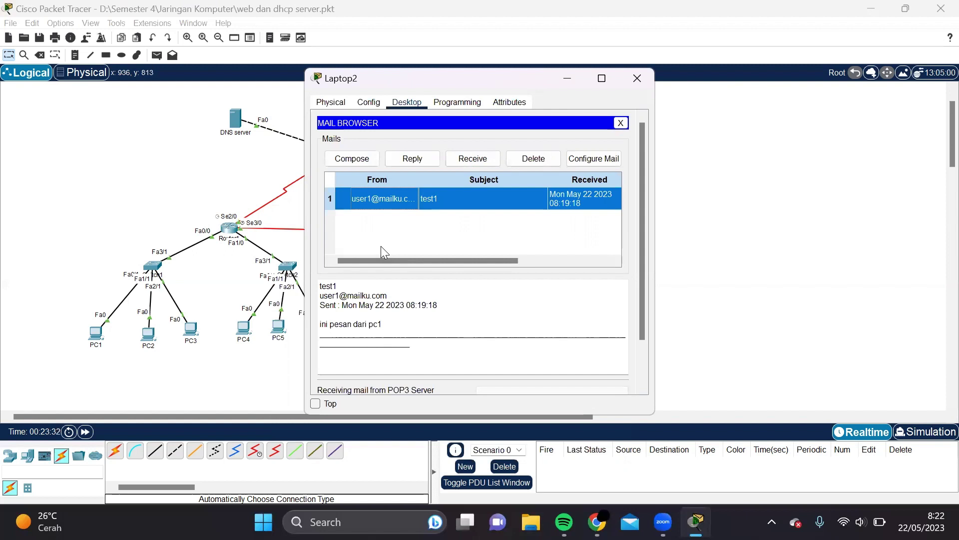
pyautogui.doubleClick(402, 189)
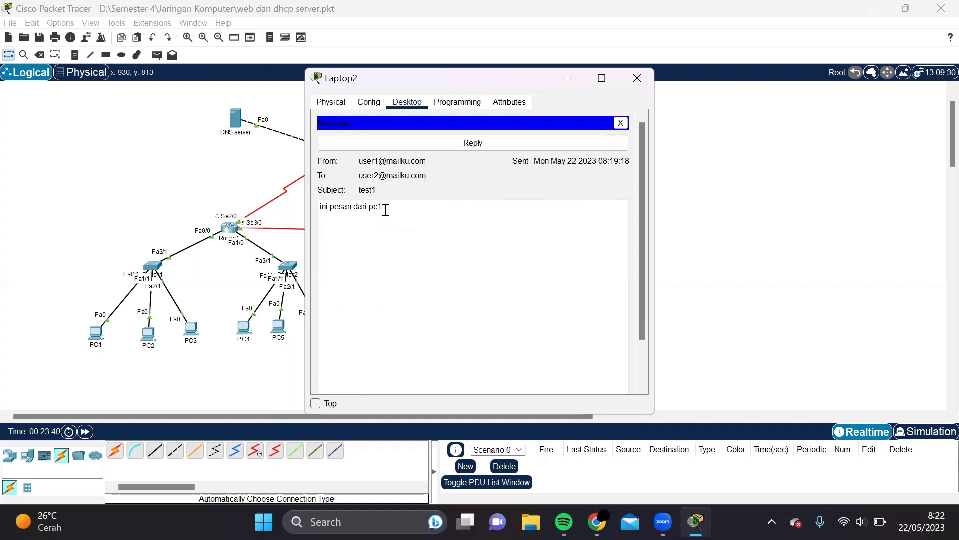
# - Reply to the test1 message with the text "Sudah terkirim", send it and close the Laptop2 window
pyautogui.click(452, 143)
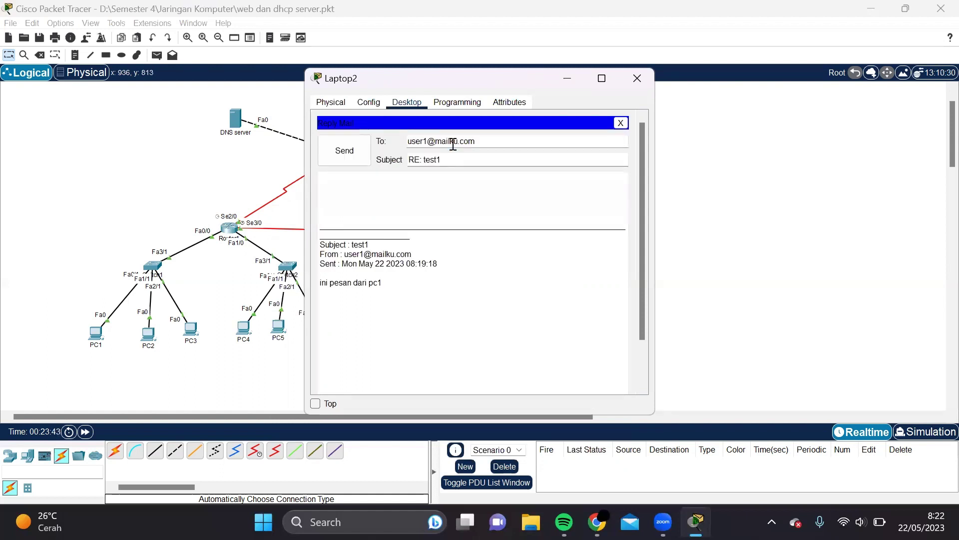
pyautogui.click(329, 177)
pyautogui.write('Sudah terkirim')
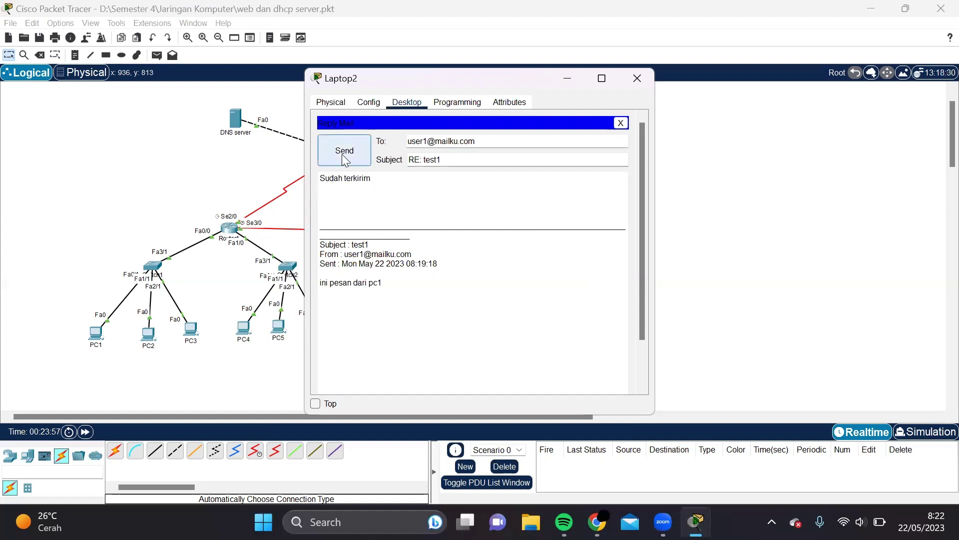
pyautogui.click(343, 157)
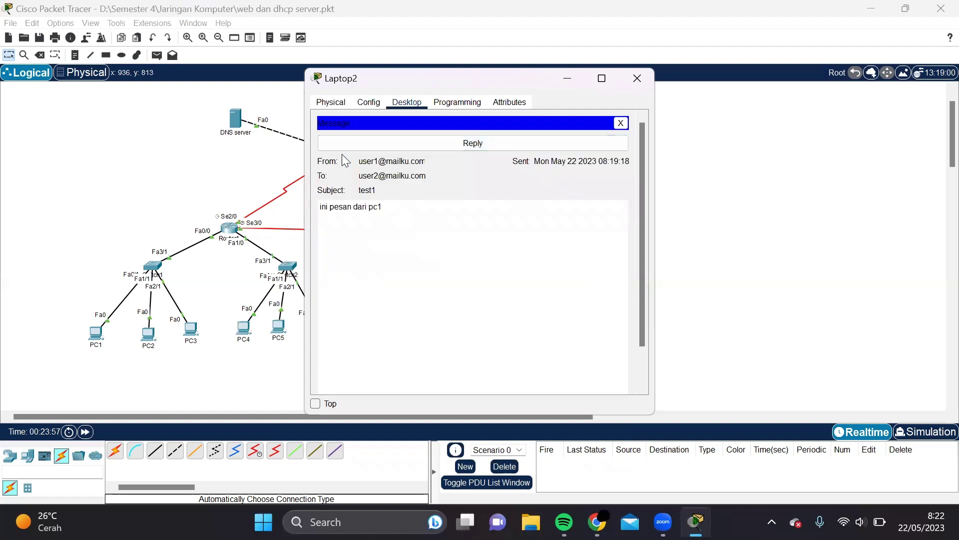
pyautogui.click(621, 123)
pyautogui.click(707, 190)
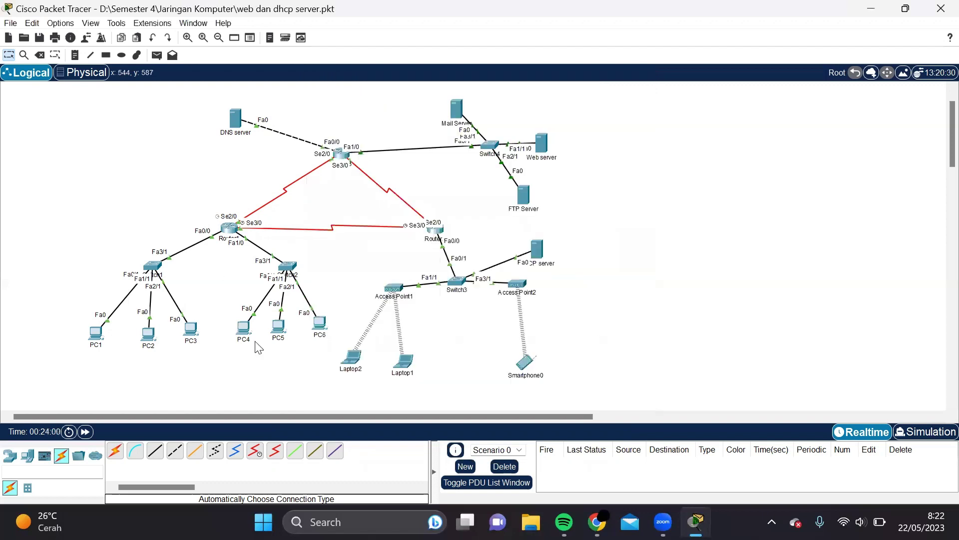
# - Receive the mail in PC4's email client, open the reply from user2 to read it and close the PC4 window
pyautogui.click(242, 329)
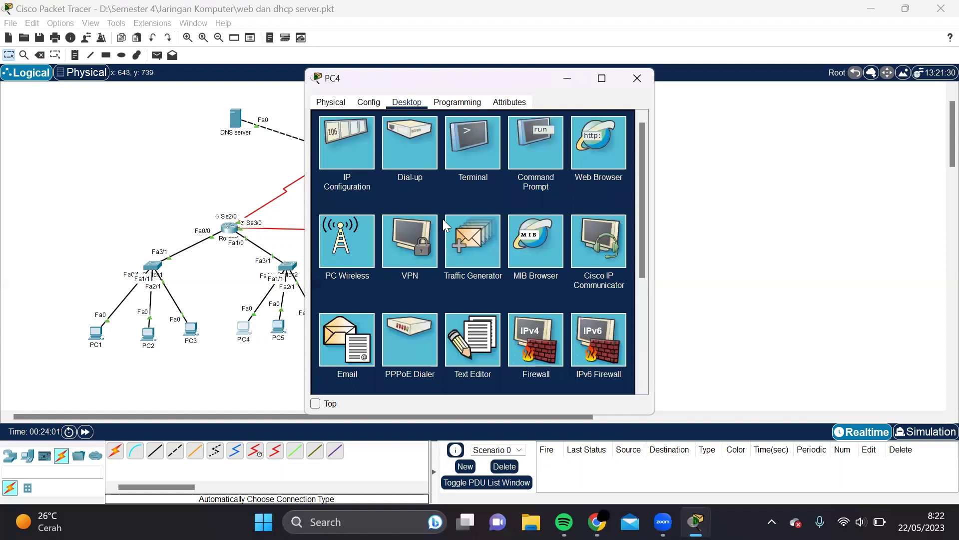
pyautogui.click(363, 336)
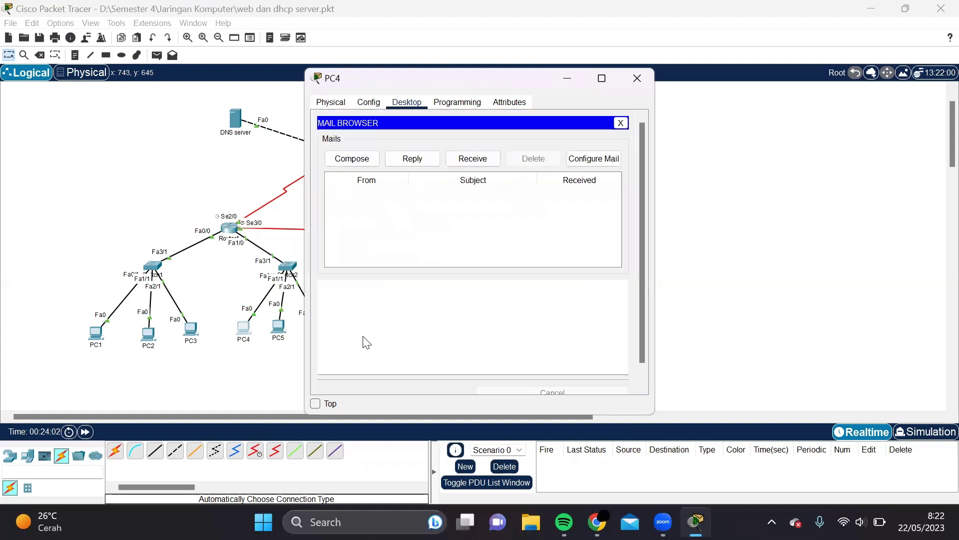
pyautogui.click(461, 158)
pyautogui.doubleClick(403, 198)
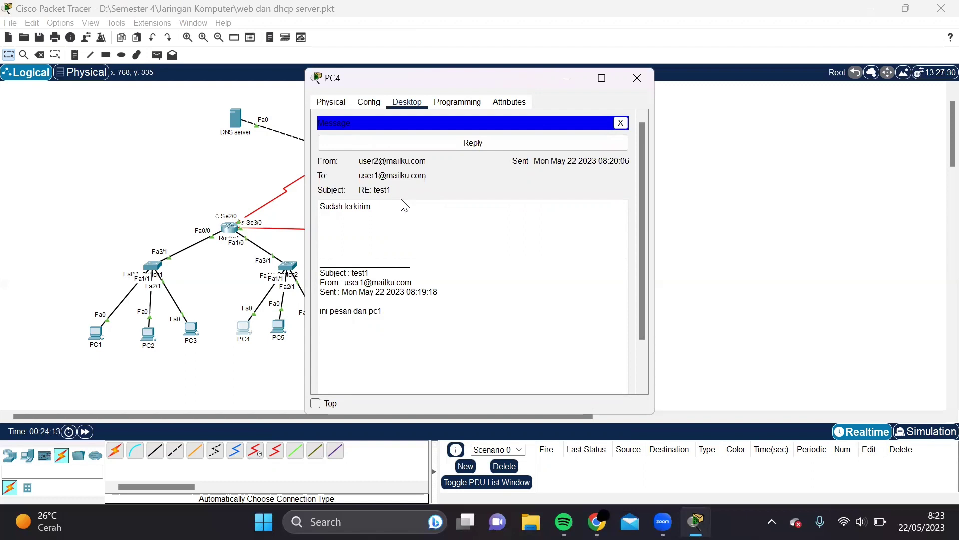
pyautogui.moveTo(357, 73); pyautogui.dragTo(318, 121)
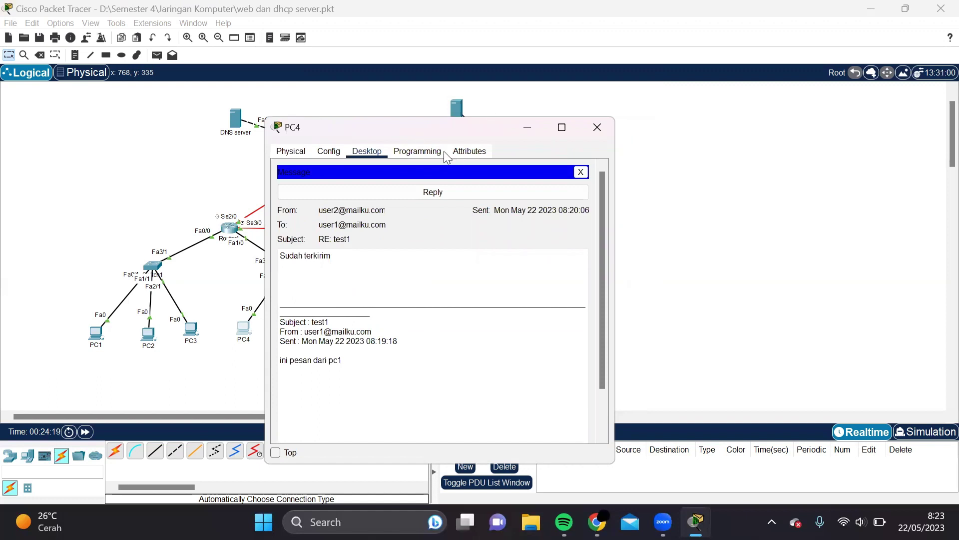
pyautogui.moveTo(375, 130); pyautogui.dragTo(466, 204)
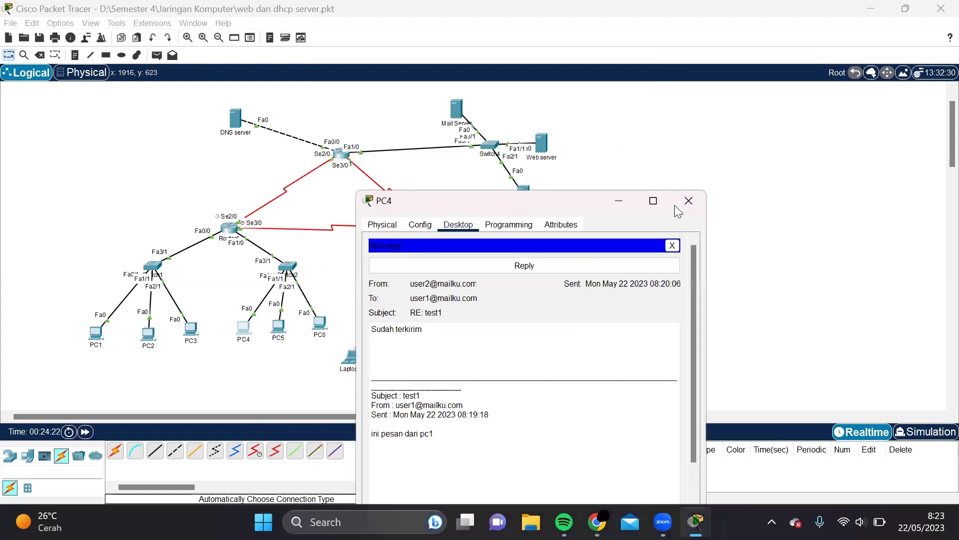
pyautogui.click(690, 202)
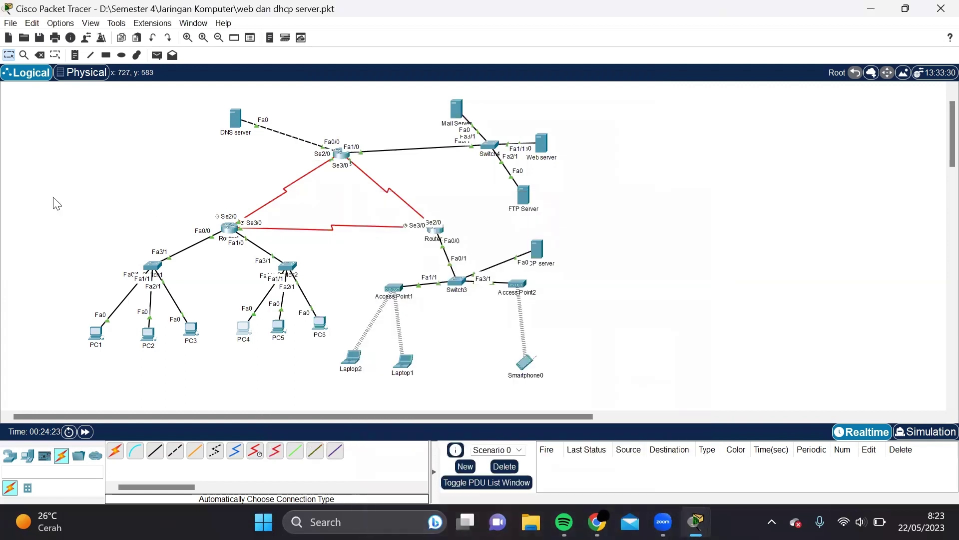